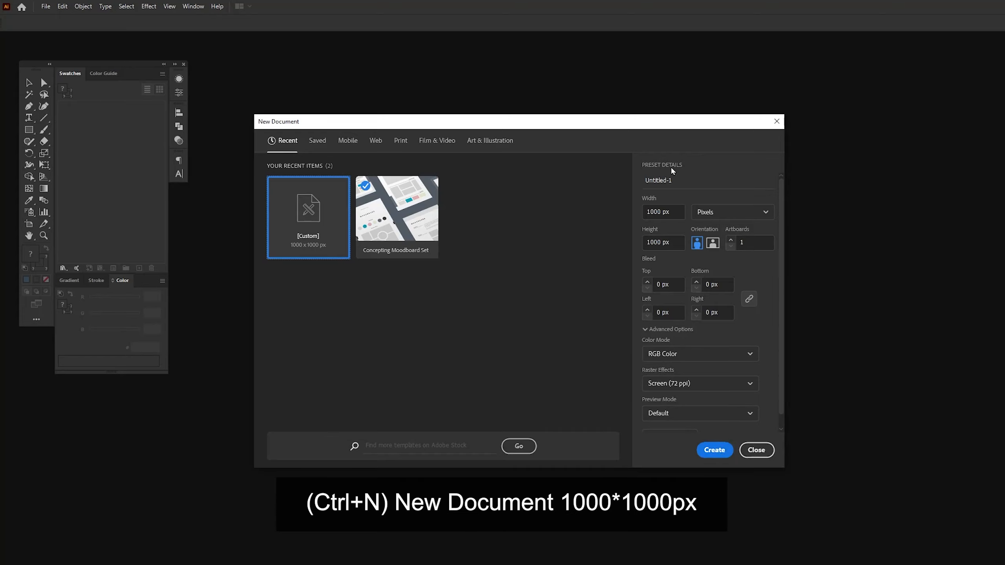
# Create a 1000 x 1000 px RGB document named "Summer FJ 2021" with 72 ppi raster effects.
pyautogui.click(683, 180)
pyautogui.write('Summer ')
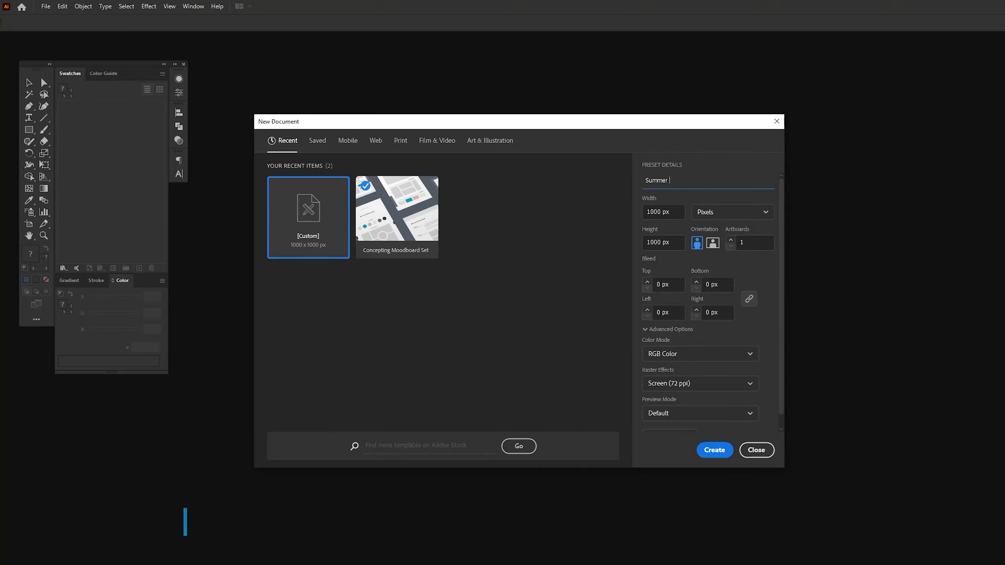
pyautogui.write('FJ 2021')
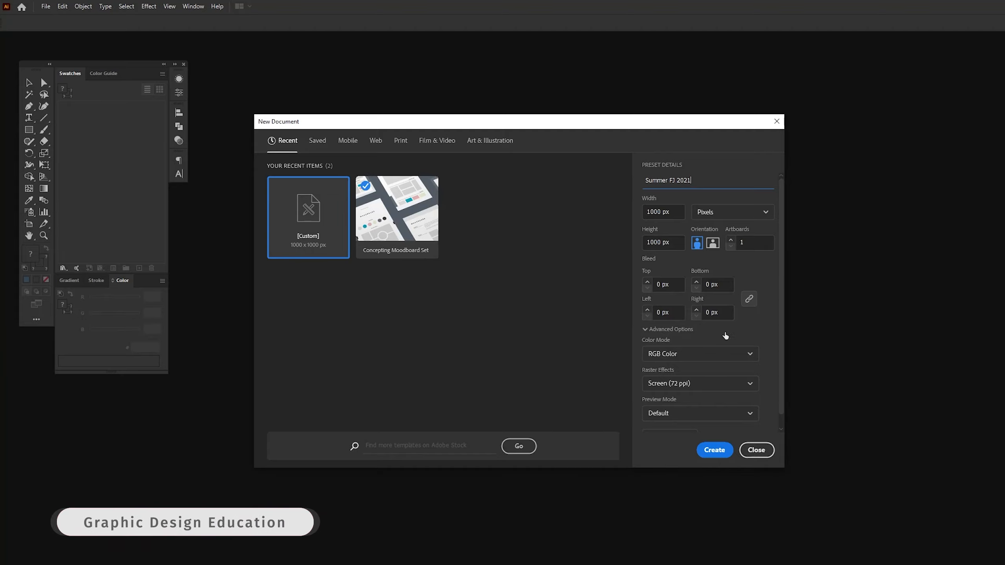
pyautogui.click(738, 383)
pyautogui.click(729, 385)
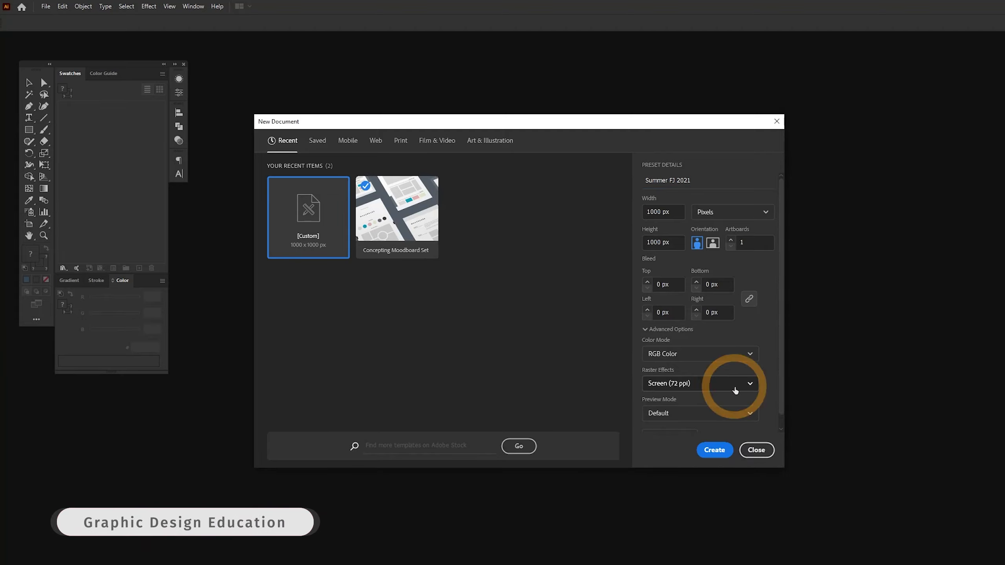
pyautogui.click(719, 451)
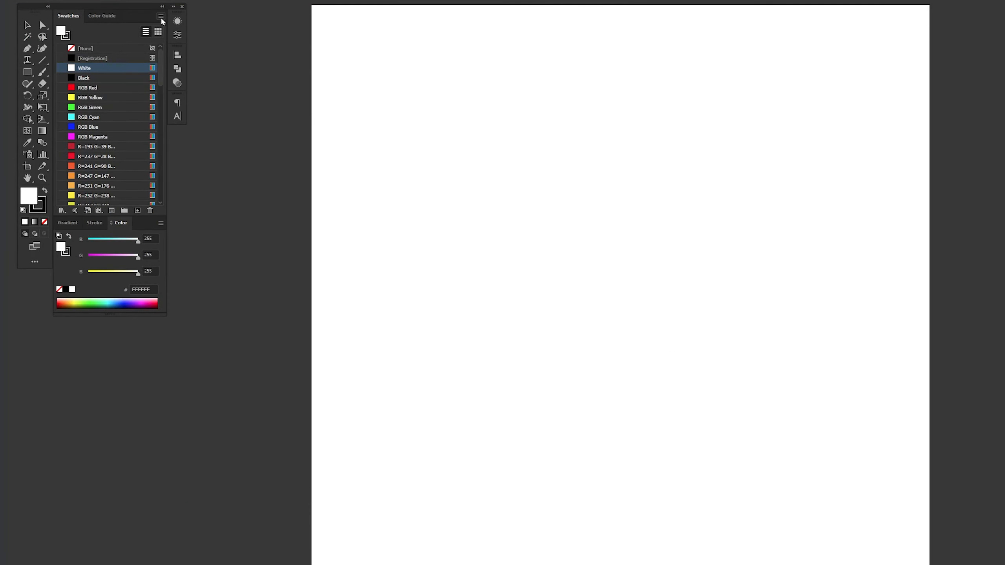
# Delete the unused swatches and the Grays group, keeping only None, Registration, White and Black.
pyautogui.click(161, 17)
pyautogui.click(224, 86)
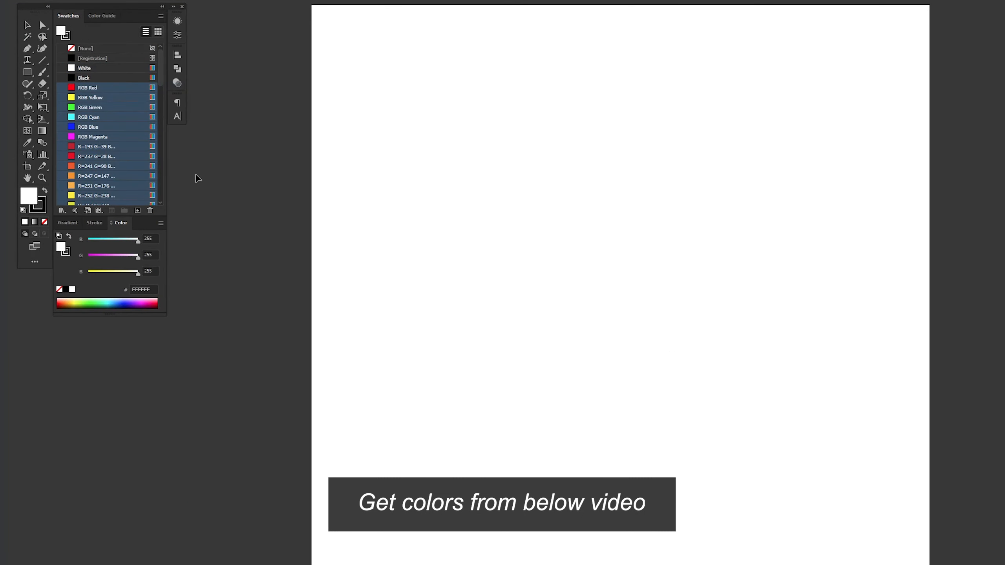
pyautogui.click(150, 210)
pyautogui.click(609, 315)
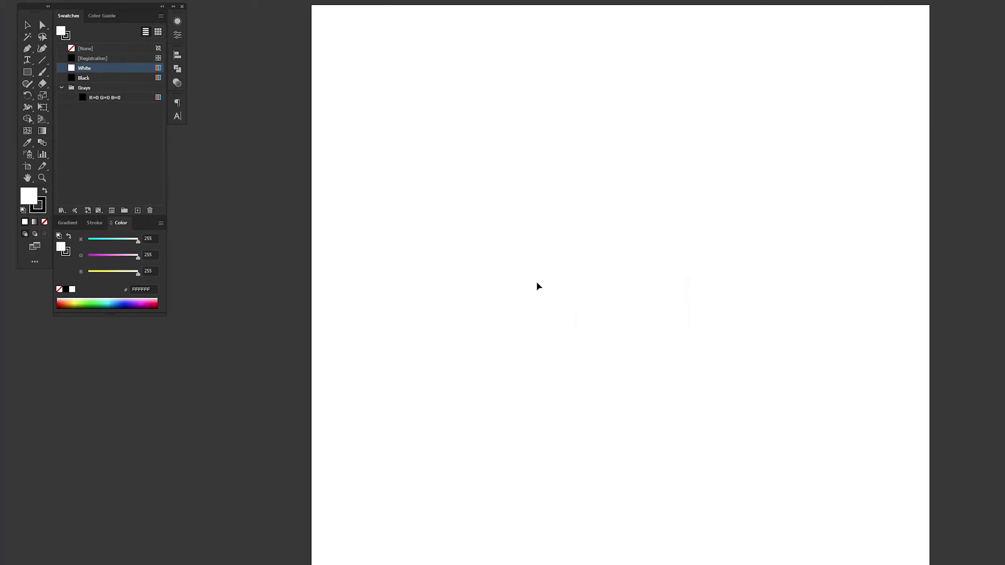
pyautogui.click(119, 88)
pyautogui.click(150, 210)
# Load the Fresh Juice.ai swatch library, add its Fresh Juice color group to the document swatches, and close the library.
pyautogui.click(160, 15)
pyautogui.click(64, 212)
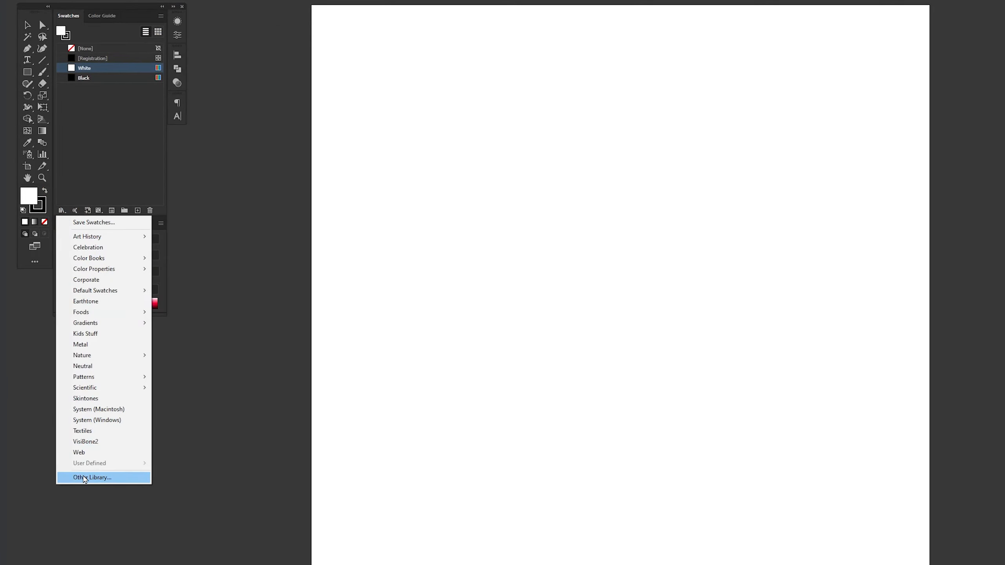
pyautogui.click(84, 477)
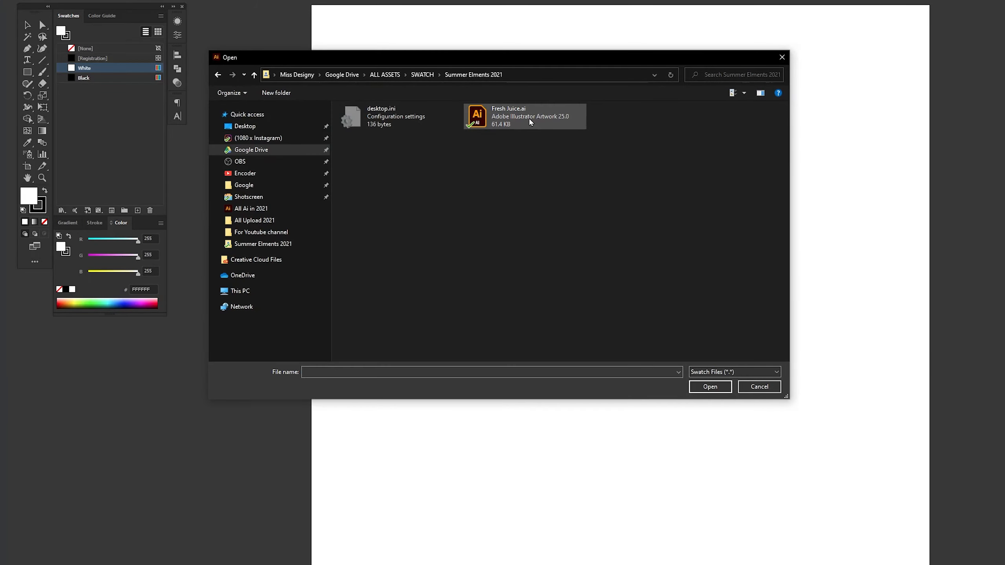
pyautogui.click(531, 122)
pyautogui.click(697, 388)
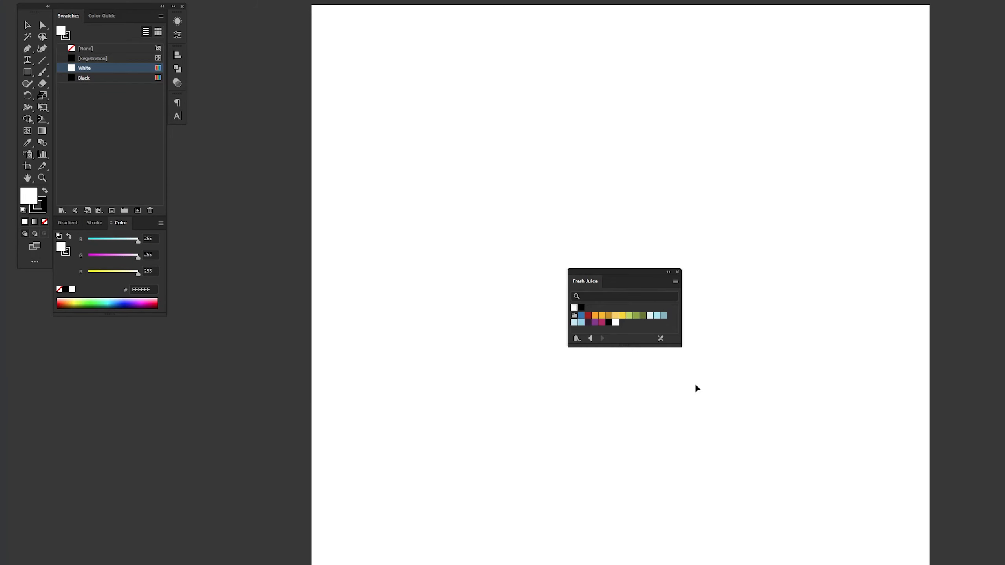
pyautogui.moveTo(587, 285); pyautogui.dragTo(244, 153)
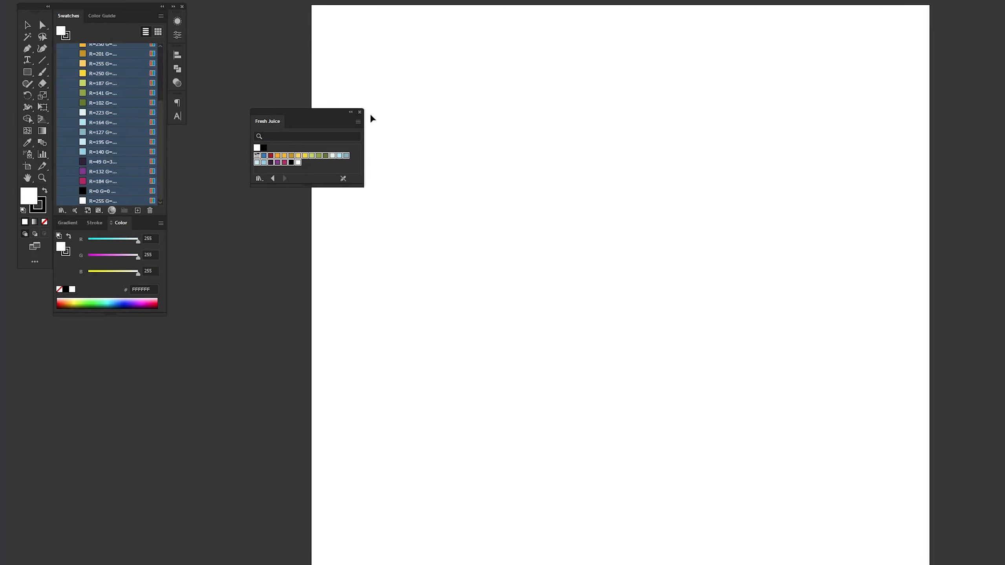
pyautogui.click(359, 113)
pyautogui.scroll(3, 149, 175)
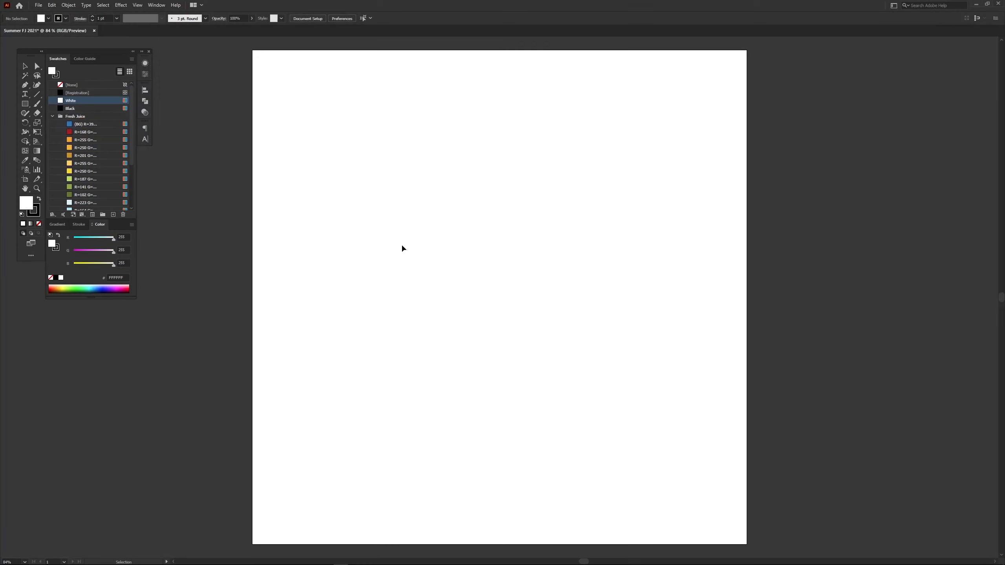
# Create a 1000 x 1000 px rectangle filled with the blue (BG) swatch and without a stroke.
pyautogui.click(85, 124)
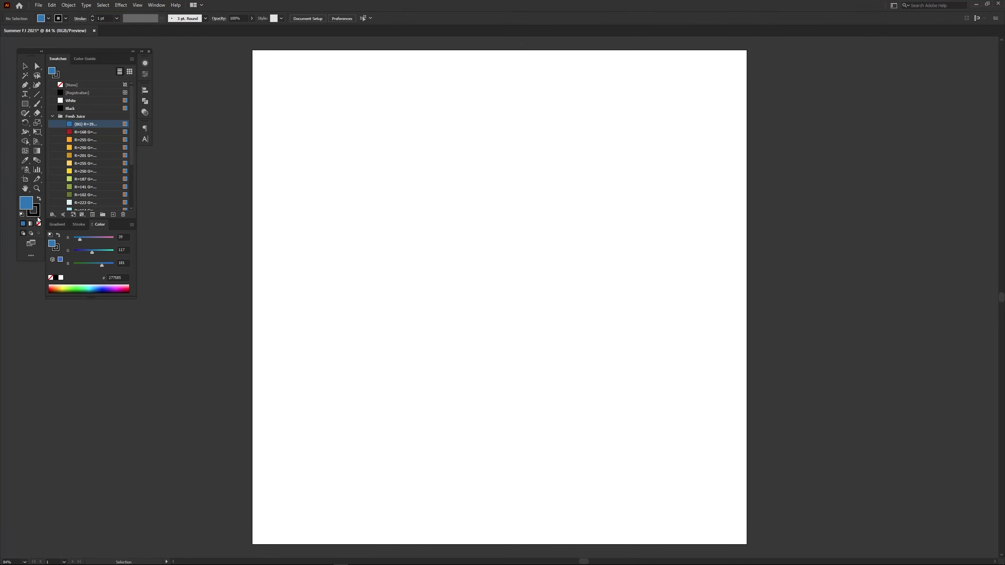
pyautogui.click(34, 210)
pyautogui.click(39, 224)
pyautogui.press('m')
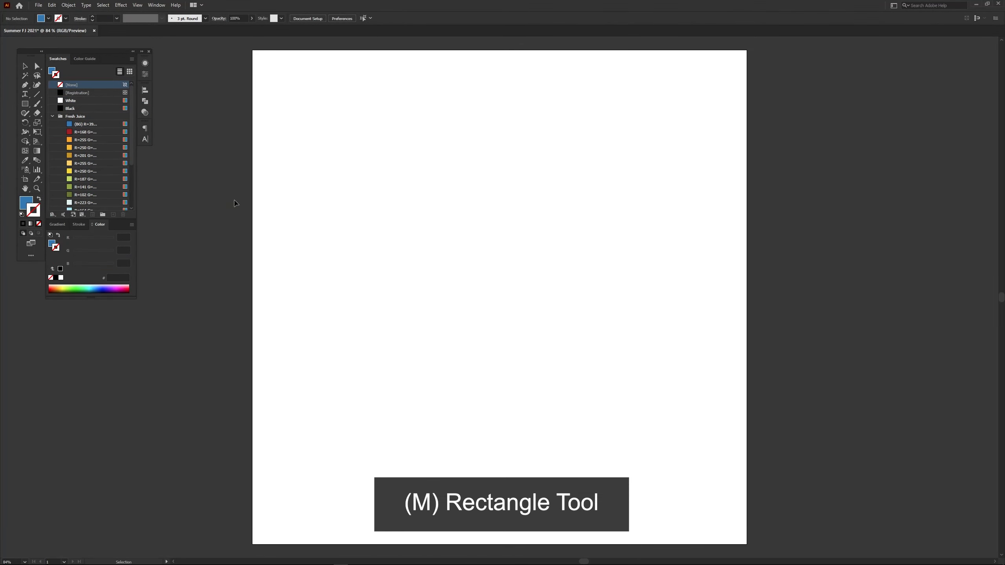
pyautogui.click(237, 86)
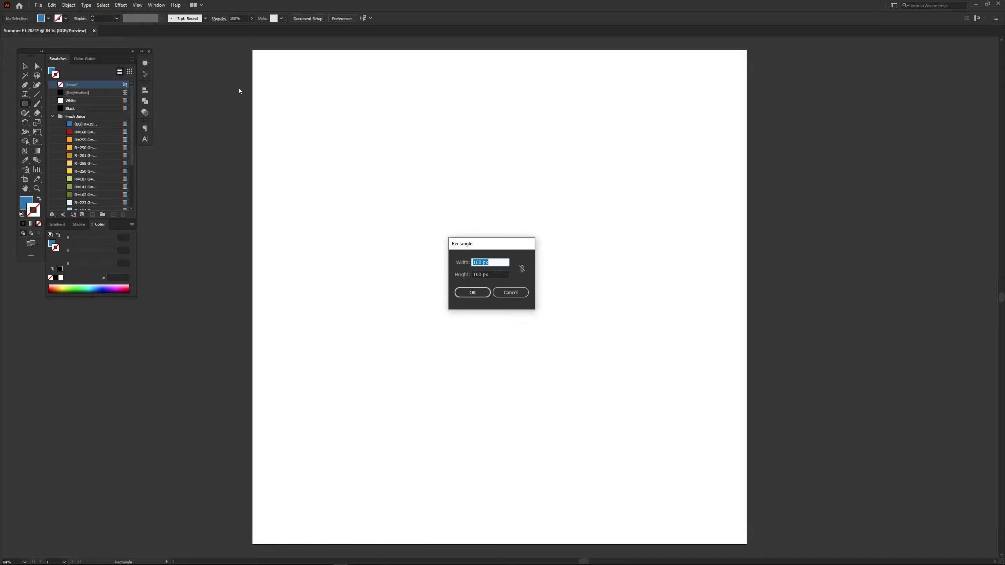
pyautogui.write('1000')
pyautogui.press('Tab')
pyautogui.write('1000')
pyautogui.press('Return')
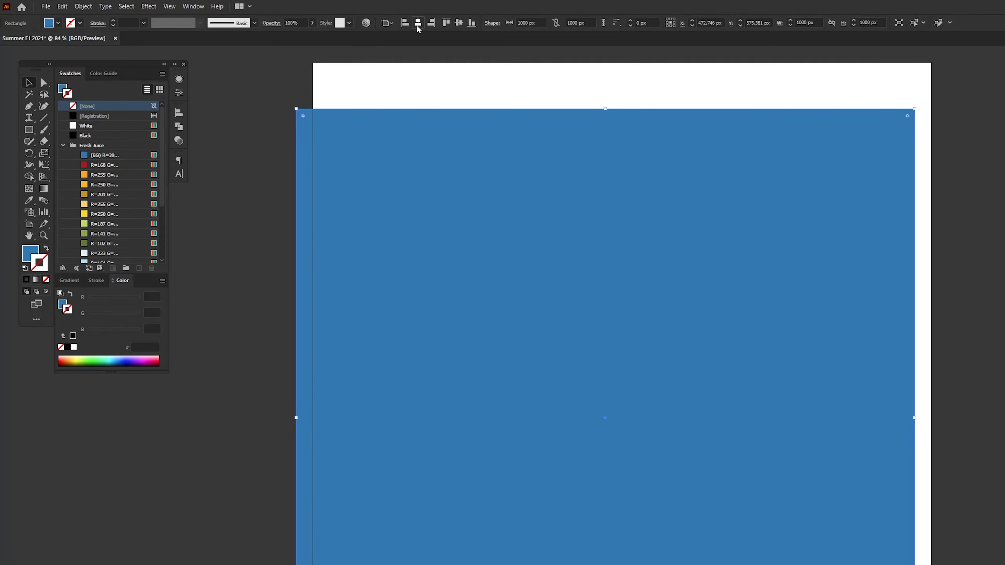
# Center the blue rectangle horizontally and vertically on the artboard and lock it as the background.
pyautogui.click(336, 17)
pyautogui.click(369, 17)
pyautogui.hotkey('ctrl', '-')
pyautogui.hotkey('ctrl', '-')
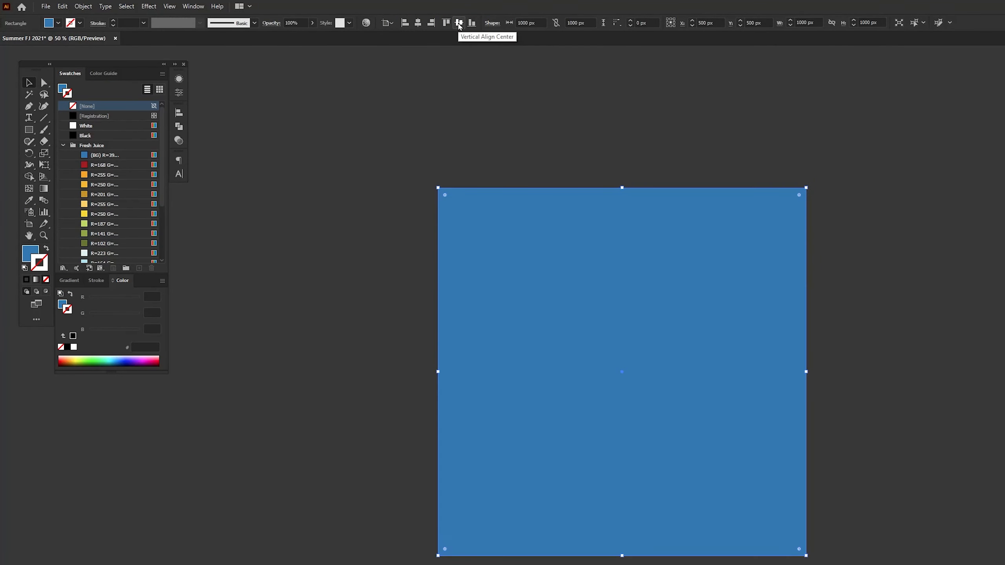
pyautogui.click(83, 6)
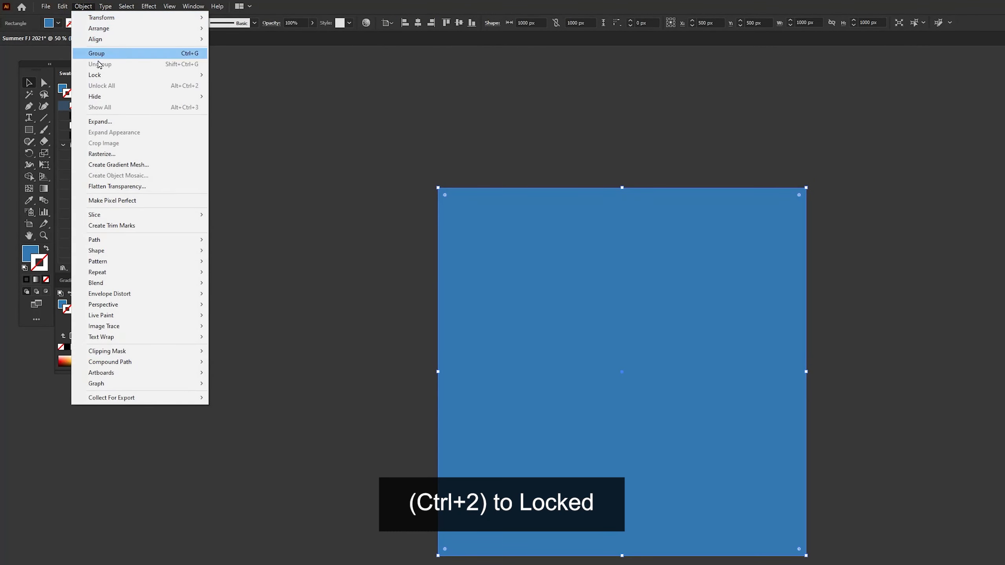
pyautogui.moveTo(102, 77)
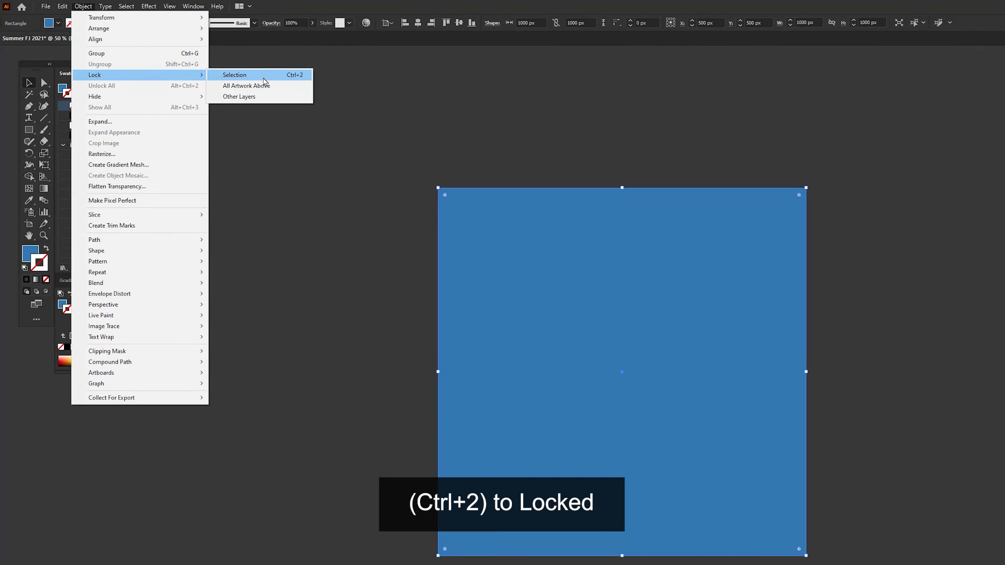
pyautogui.click(258, 75)
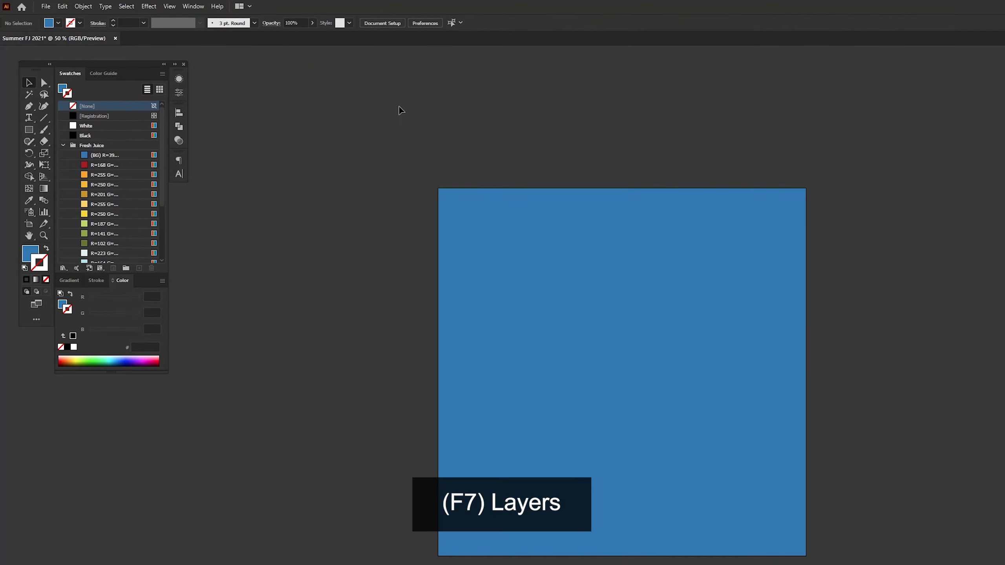
# Set the color of Layer 1 to Cyan in its layer options and close the layer list.
pyautogui.press('F7')
pyautogui.doubleClick(871, 120)
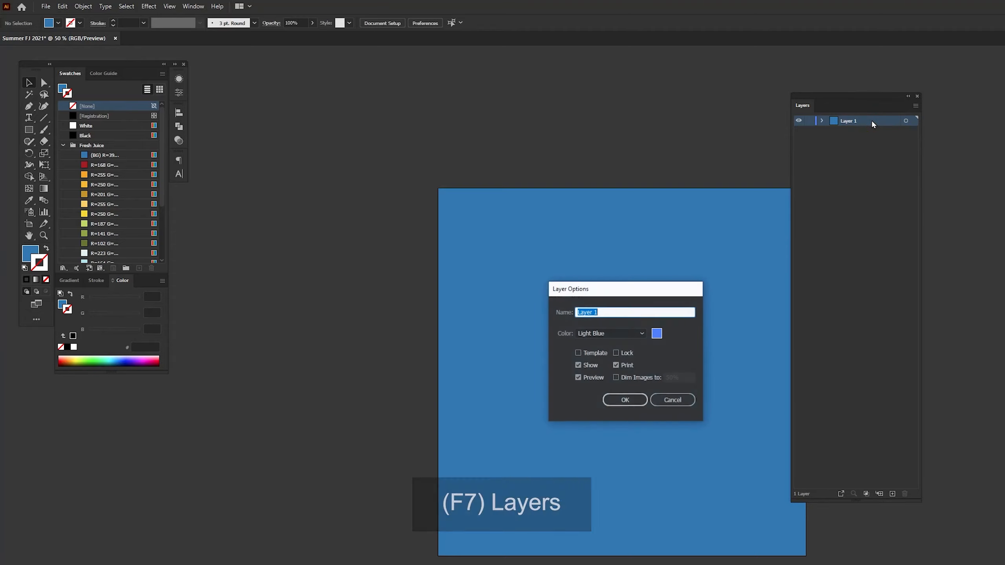
pyautogui.click(617, 333)
pyautogui.click(598, 411)
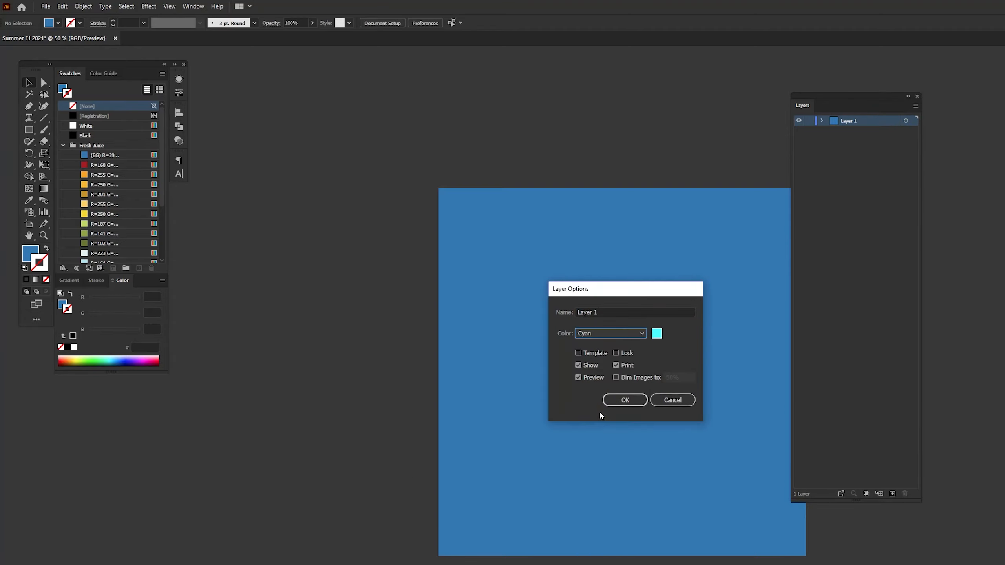
pyautogui.click(623, 400)
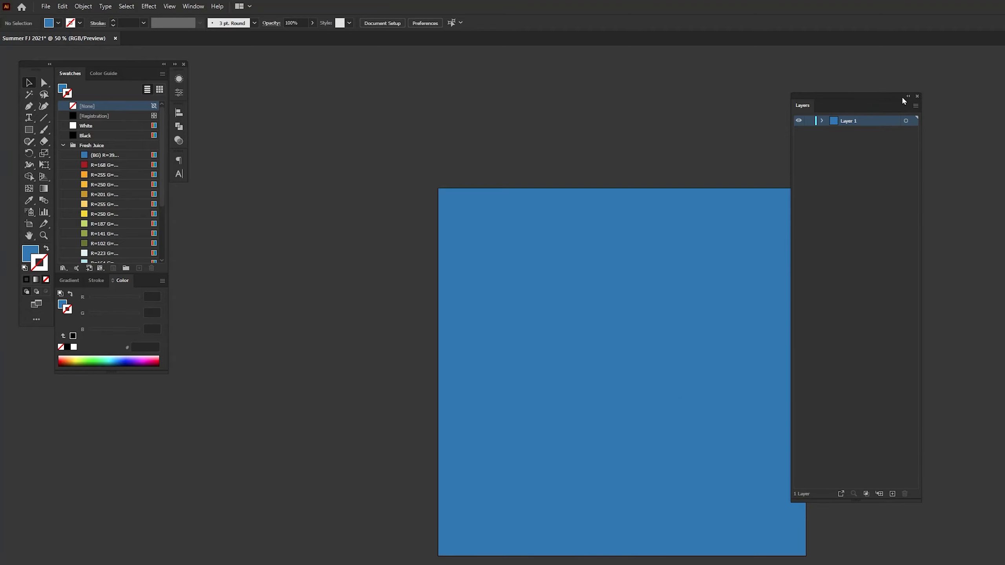
pyautogui.press('v')
pyautogui.click(916, 96)
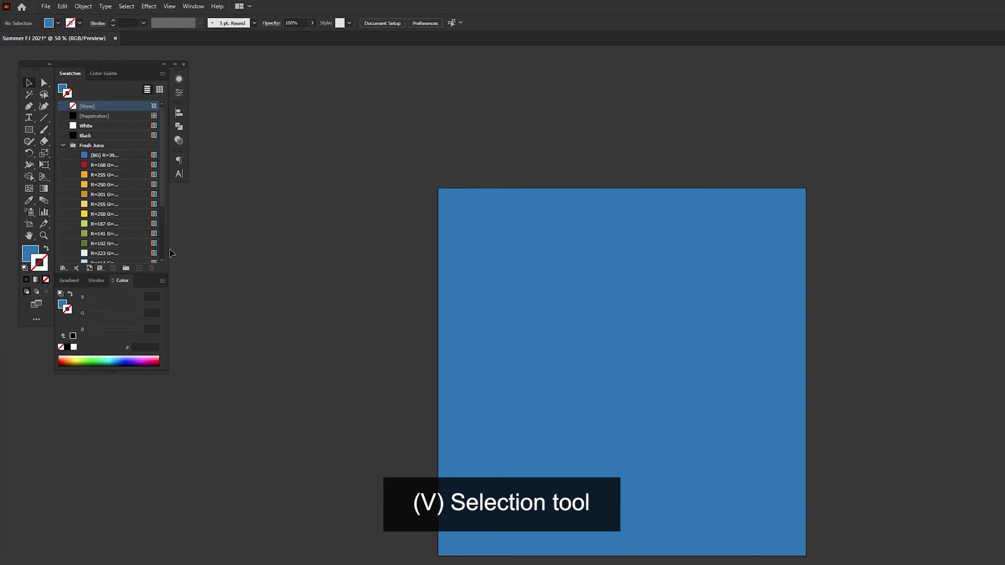
# Draw a circle about 473 px wide beside the artboard, filled with the pale blue DFF2F4 swatch from Fresh Juice.
pyautogui.click(35, 254)
pyautogui.click(110, 257)
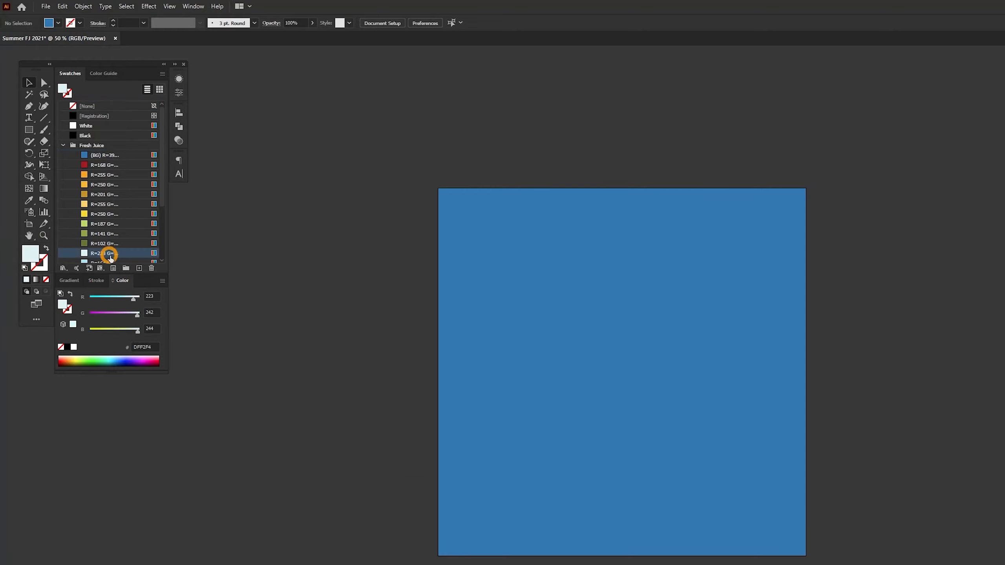
pyautogui.moveTo(346, 250); pyautogui.dragTo(412, 232)
pyautogui.press('l')
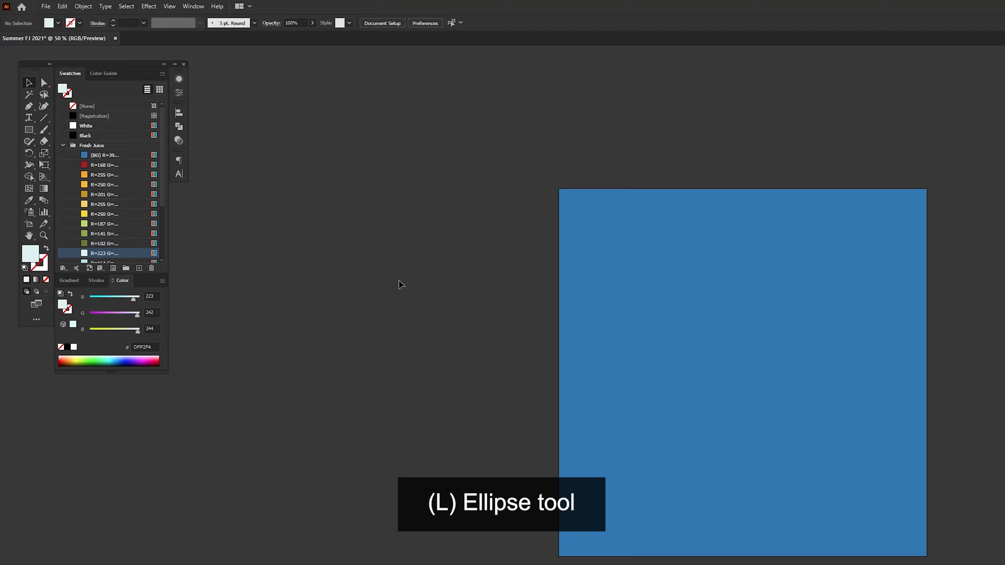
pyautogui.moveTo(365, 333); pyautogui.dragTo(538, 507)
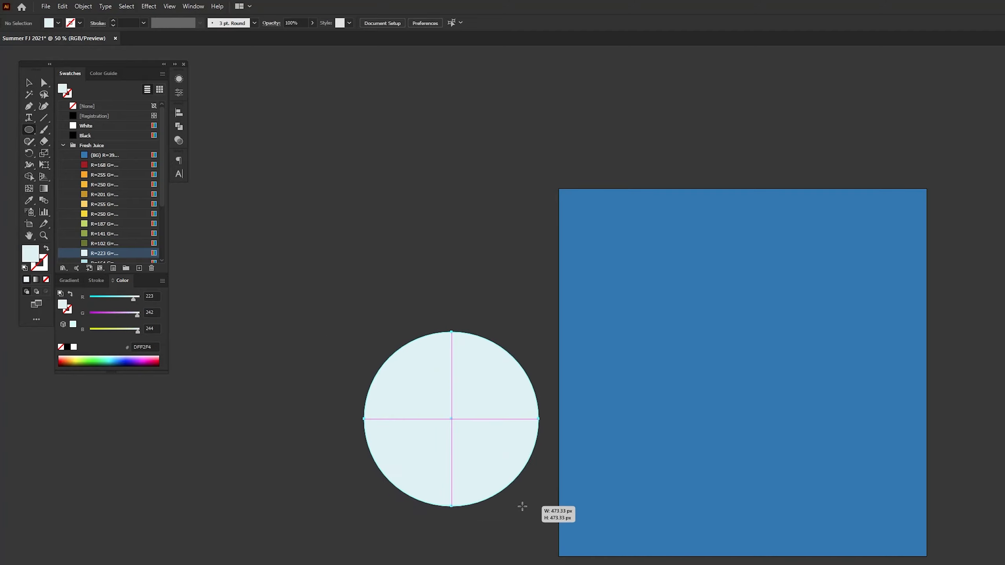
# Stack two smaller circles about 223 px wide above the large circle and enlarge the topmost one to about 309 px.
pyautogui.press('v')
pyautogui.moveTo(490, 389); pyautogui.dragTo(419, 223)
pyautogui.moveTo(390, 149); pyautogui.dragTo(400, 199)
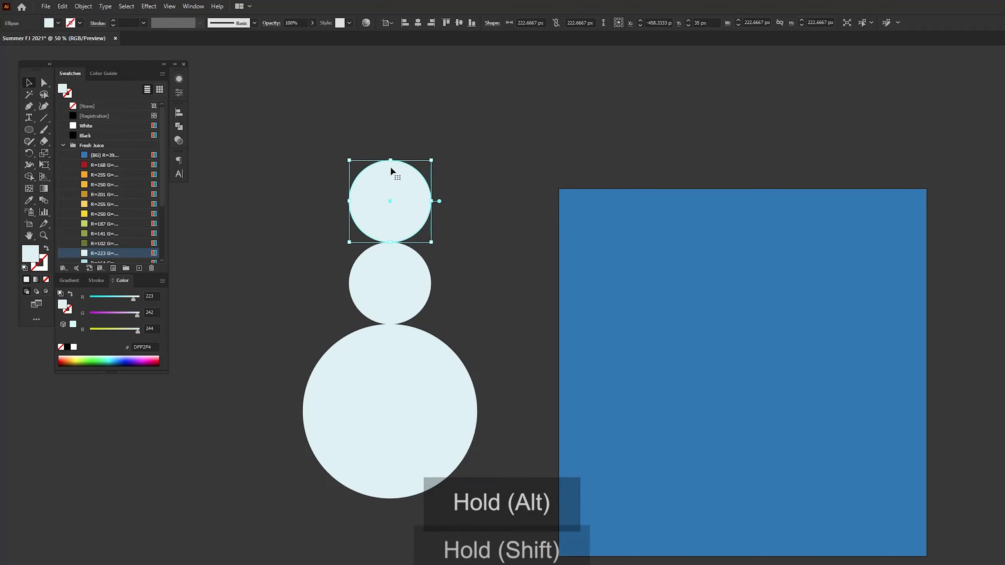
pyautogui.moveTo(390, 159); pyautogui.dragTo(394, 129)
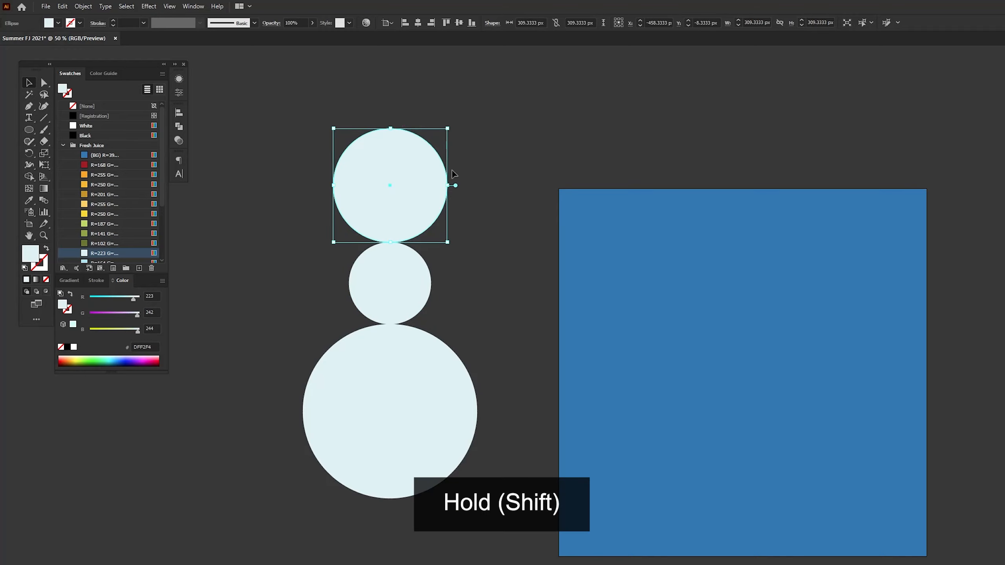
pyautogui.click(515, 238)
# Swap fill and stroke on all three circles so they have only pale blue outlines.
pyautogui.hotkey('ctrl', 'a')
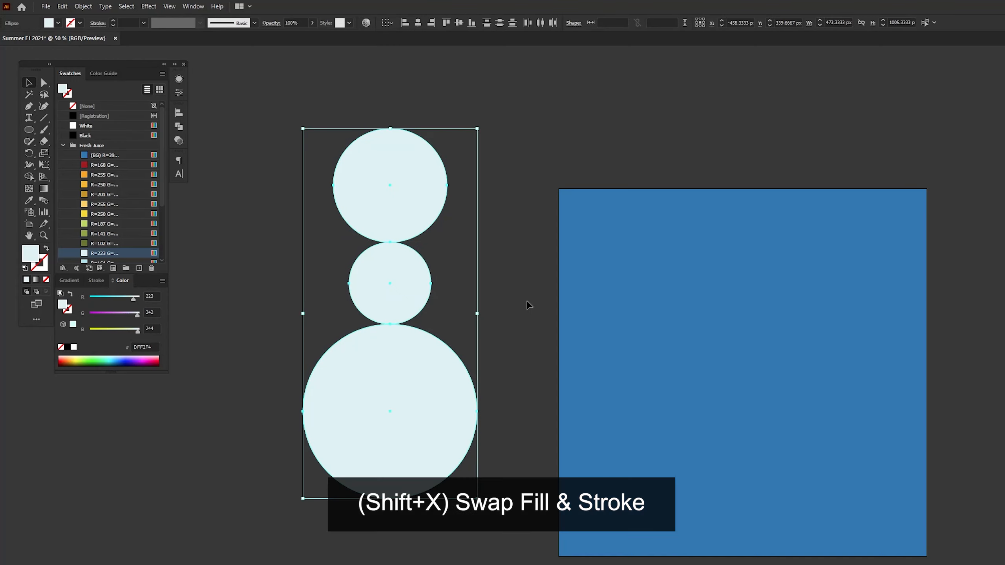
pyautogui.hotkey('shift', 'x')
pyautogui.click(527, 302)
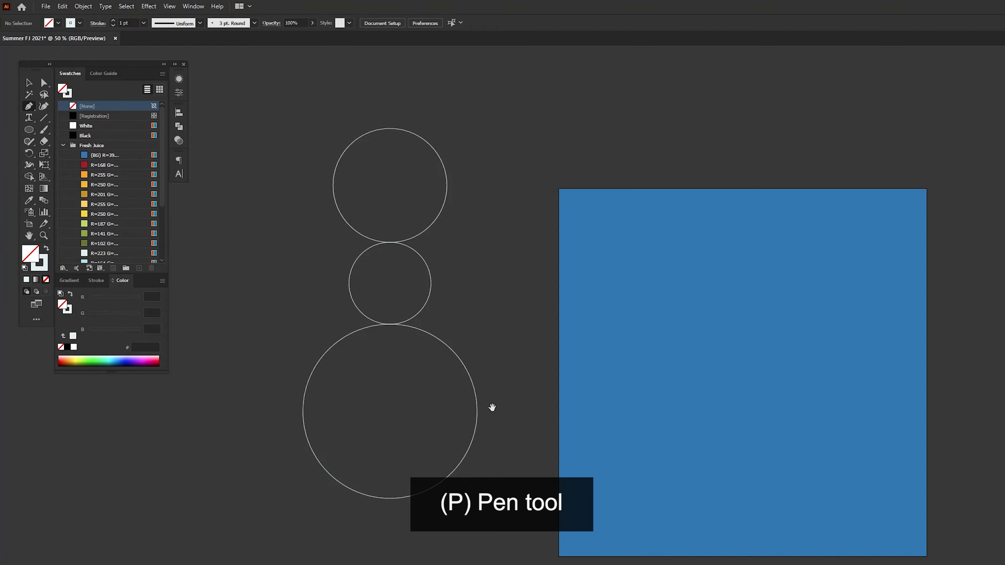
# Toggle the Snap to Point option for drawing around the circles with the Pen tool.
pyautogui.moveTo(492, 408); pyautogui.dragTo(436, 381)
pyautogui.click(169, 6)
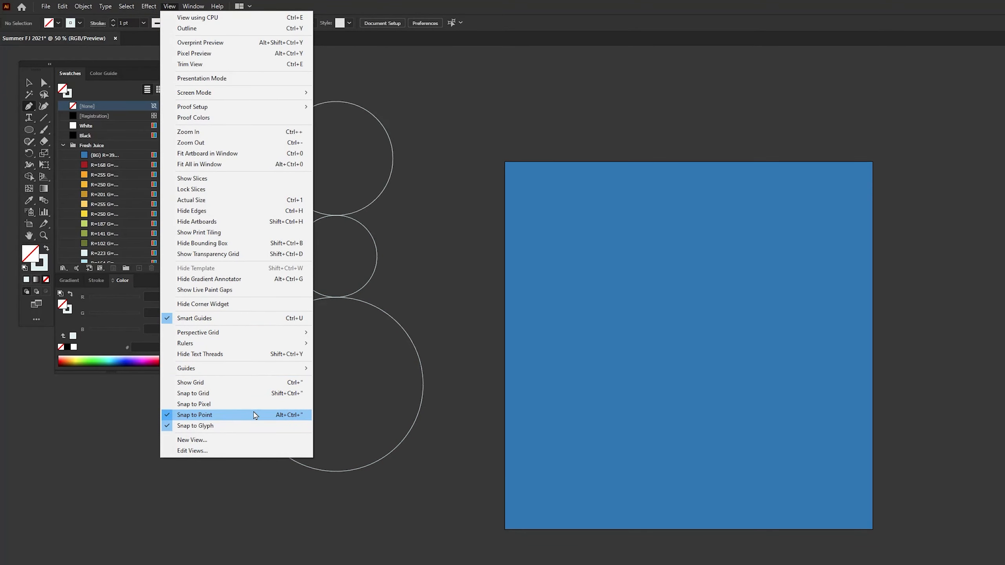
pyautogui.click(255, 415)
# Draw a curved Pen path from the large circle's right edge through the small circle's right edge to the top circle's upper right.
pyautogui.moveTo(423, 384); pyautogui.dragTo(424, 322)
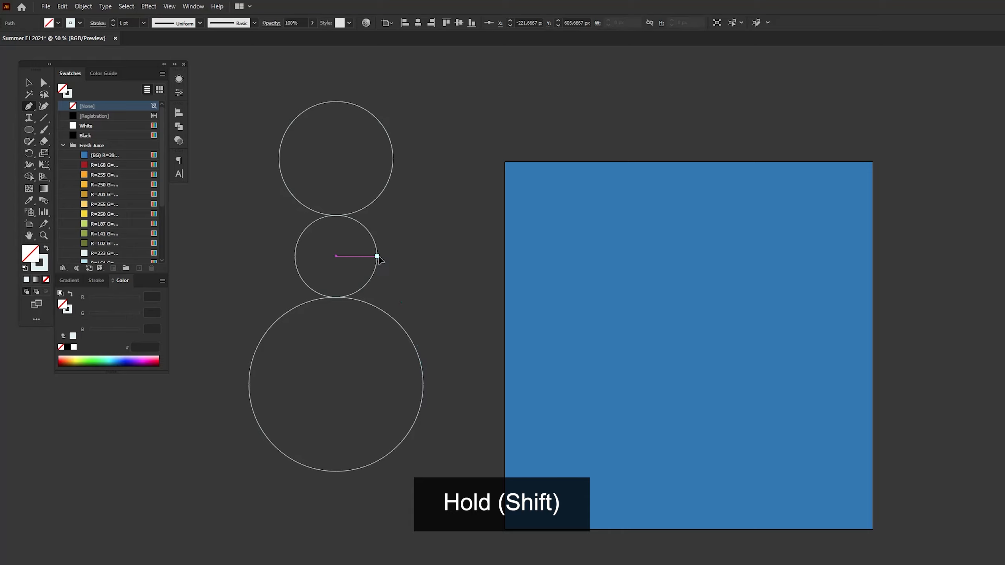
pyautogui.moveTo(377, 256); pyautogui.dragTo(391, 203)
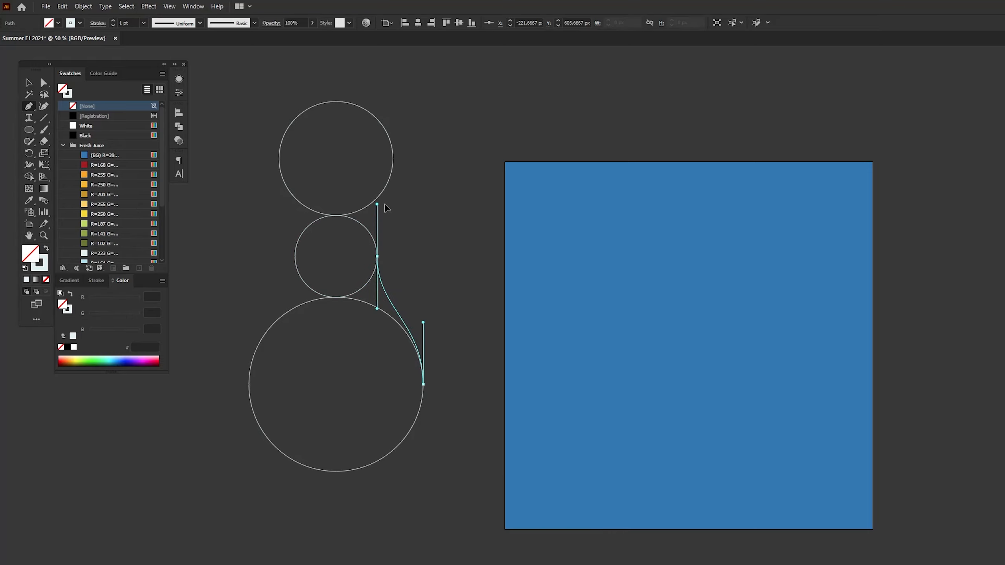
pyautogui.click(391, 142)
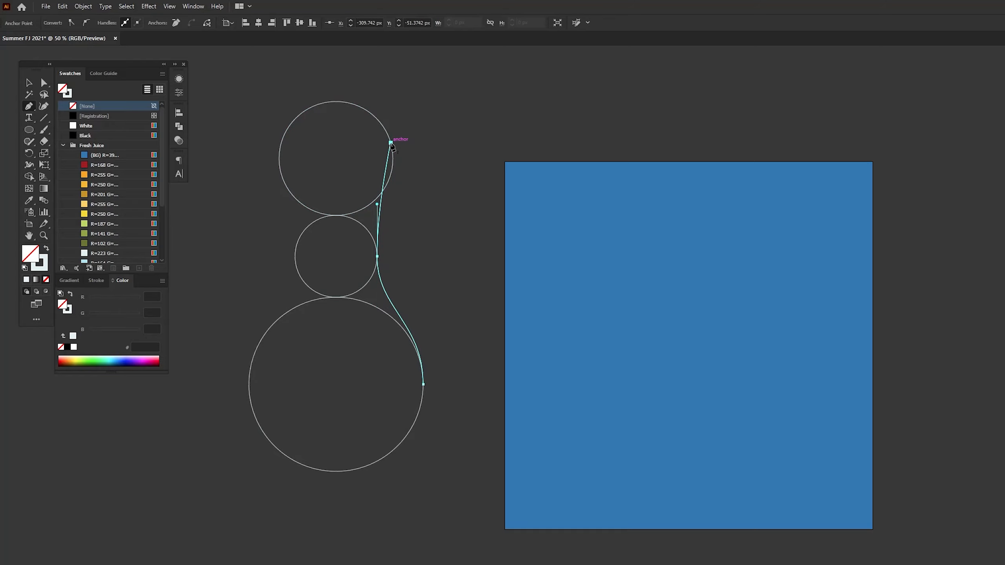
pyautogui.moveTo(376, 146); pyautogui.dragTo(376, 147)
pyautogui.press('v')
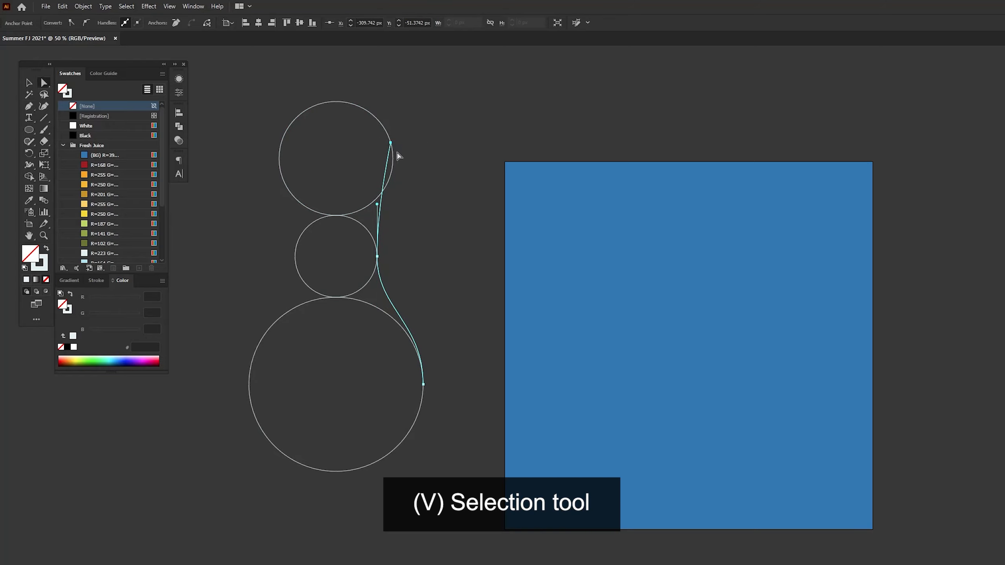
# Delete the two upper guide circles and trim the large circle down to its lower-right quarter arc.
pyautogui.moveTo(247, 175); pyautogui.dragTo(344, 260)
pyautogui.press('Delete')
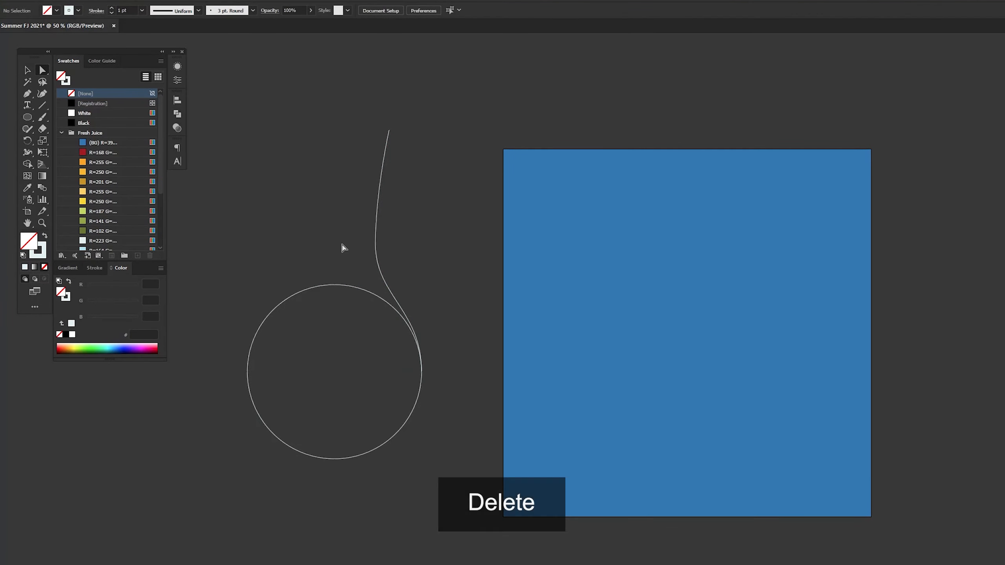
pyautogui.press('a')
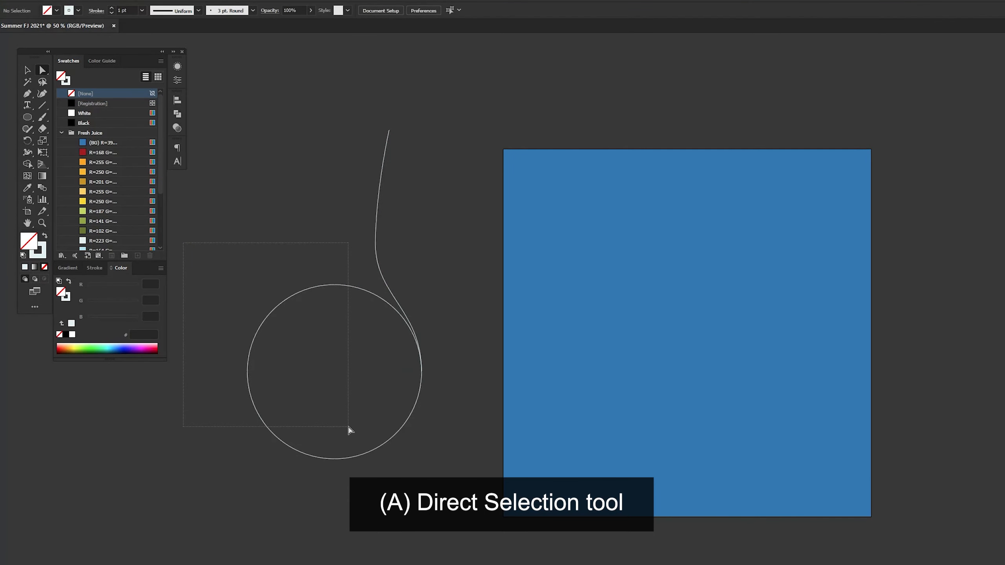
pyautogui.moveTo(348, 426); pyautogui.dragTo(348, 426)
pyautogui.press('Delete')
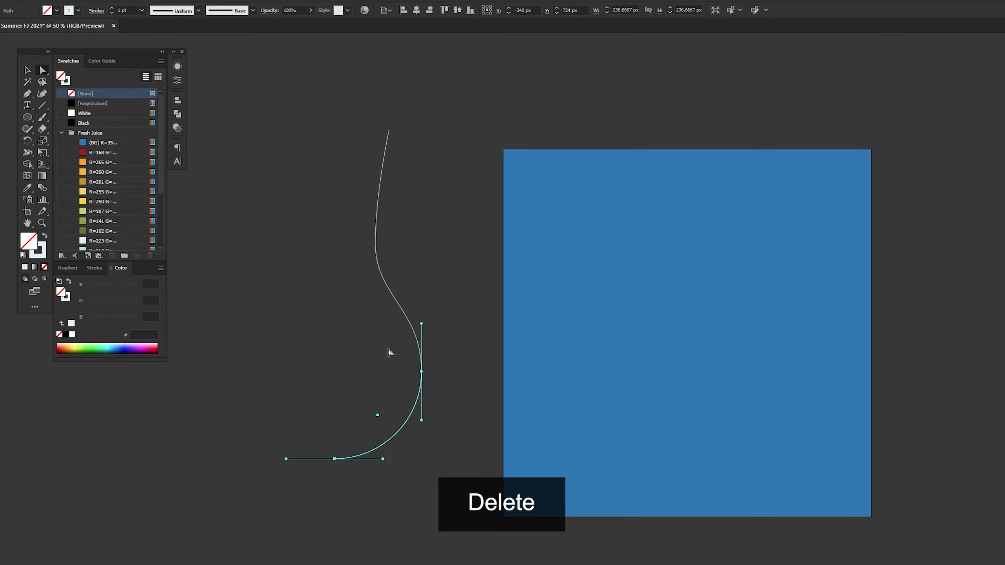
# Join the curved path to the quarter arc at their shared anchor on the large circle's right edge.
pyautogui.moveTo(388, 351); pyautogui.dragTo(446, 396)
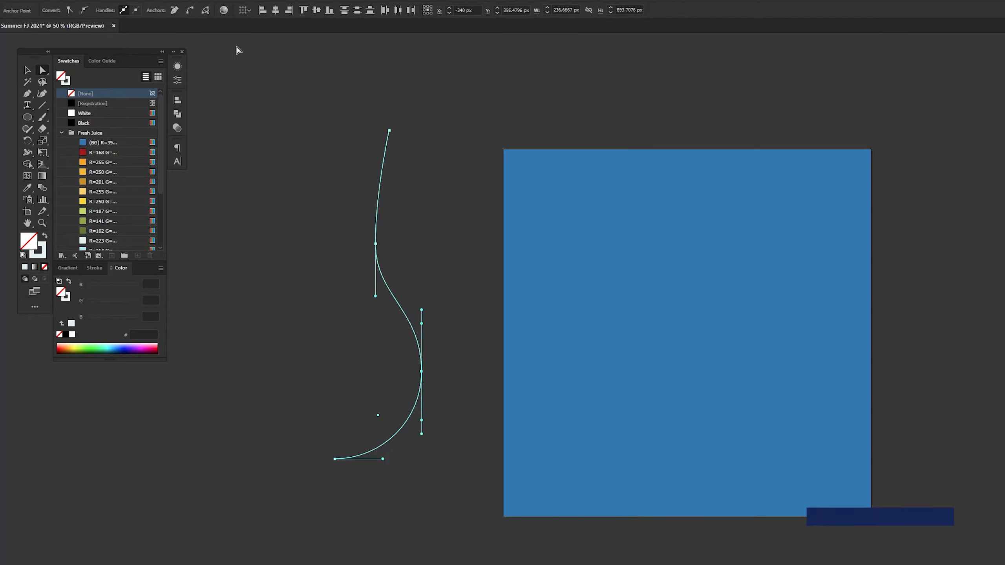
pyautogui.click(317, 11)
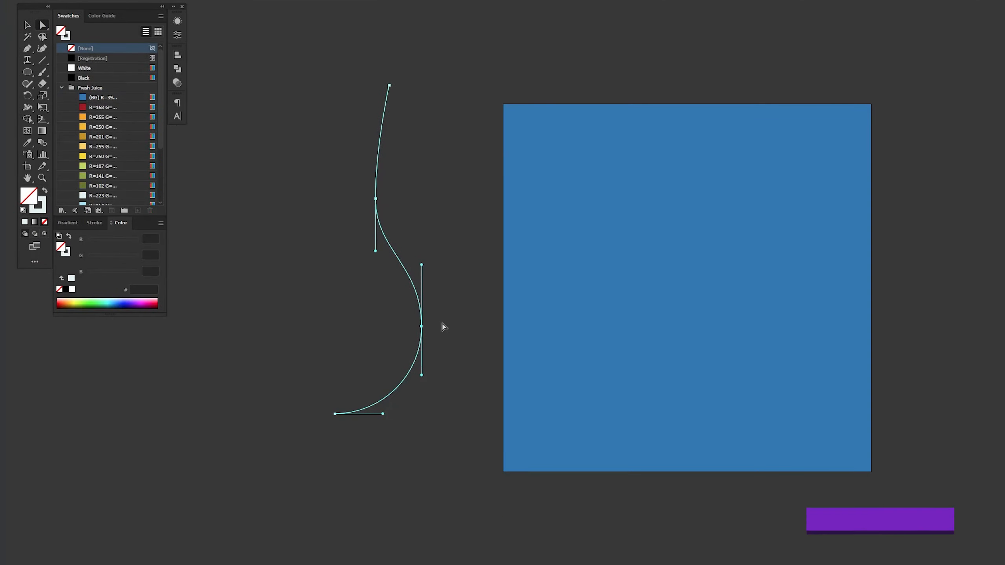
# Reflect a copy of the half outline across the vertical axis and place it so both bottom ends meet.
pyautogui.press('v')
pyautogui.click(461, 252)
pyautogui.moveTo(461, 251); pyautogui.dragTo(378, 297)
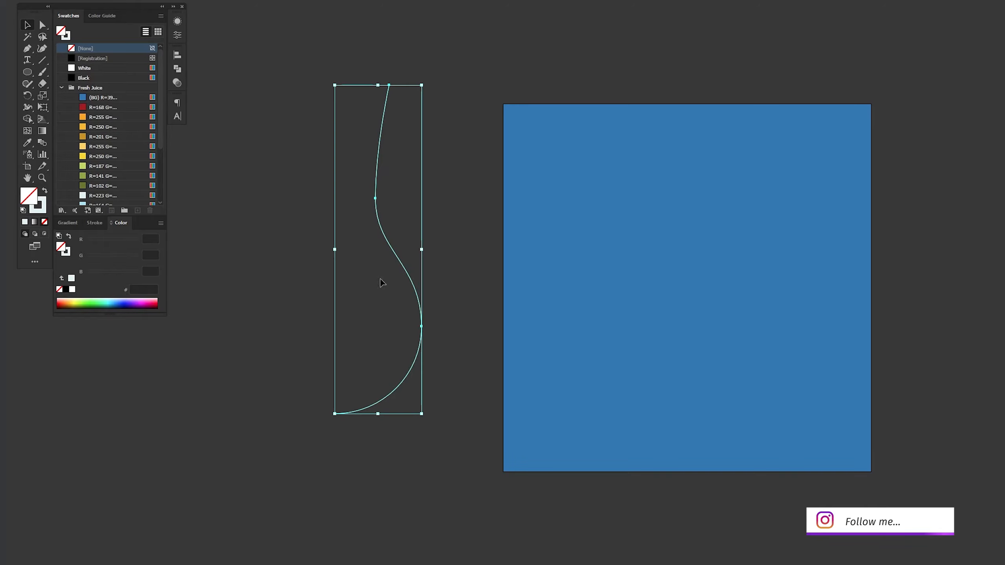
pyautogui.rightClick(380, 170)
pyautogui.moveTo(463, 336)
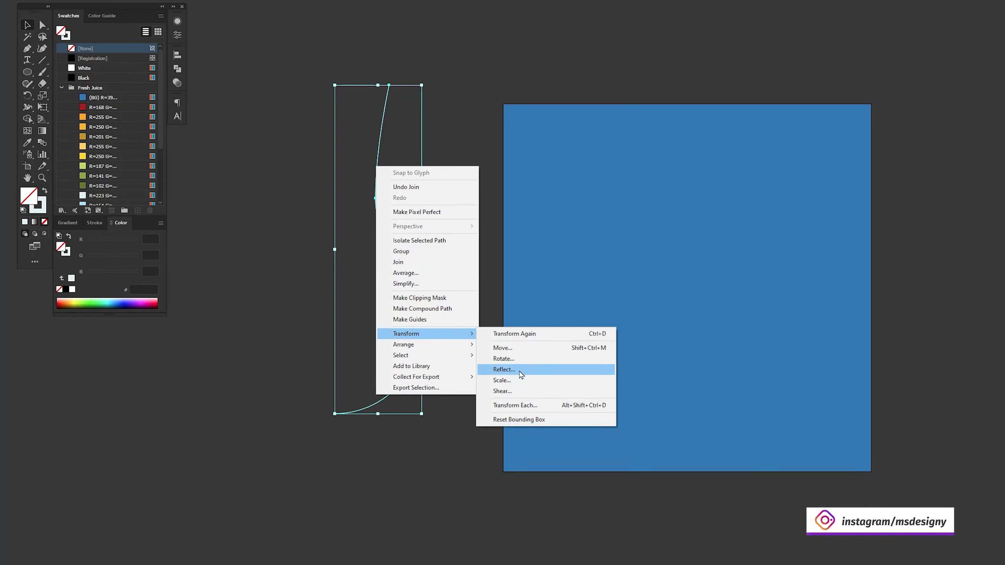
pyautogui.click(504, 369)
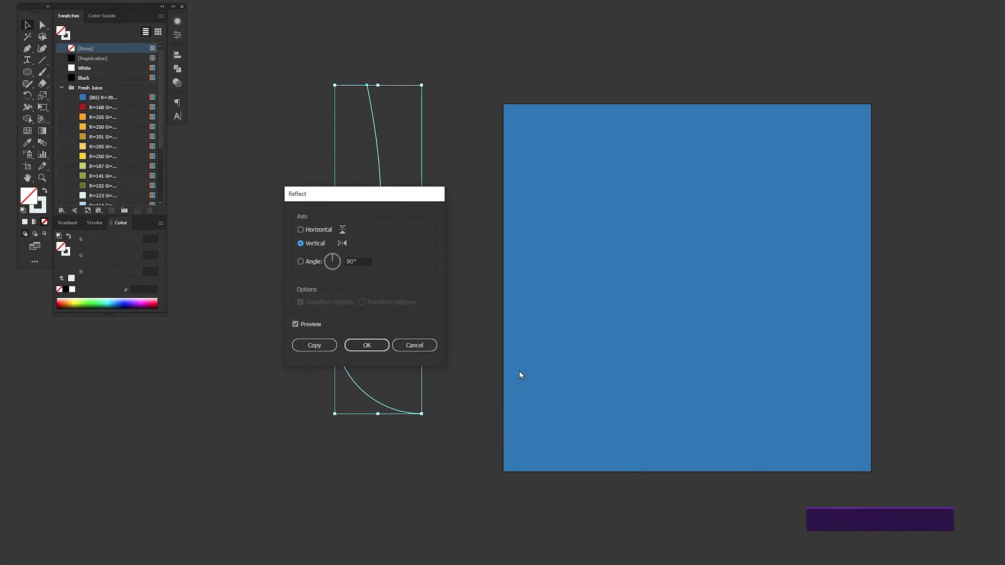
pyautogui.click(328, 347)
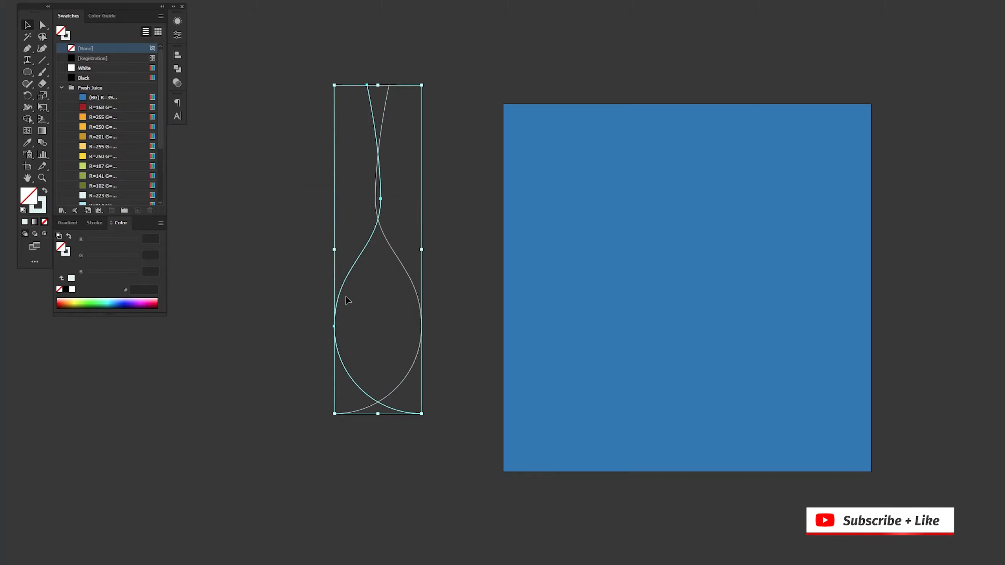
pyautogui.moveTo(338, 289); pyautogui.dragTo(254, 279)
# Join the two outline halves at their overlapping bottom anchor points.
pyautogui.press('space')
pyautogui.moveTo(358, 355); pyautogui.dragTo(354, 195)
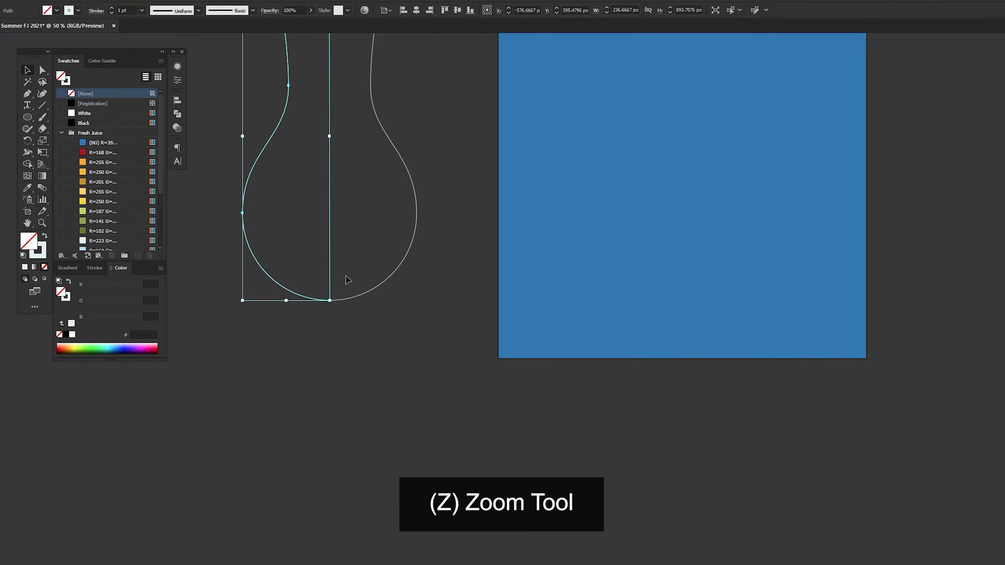
pyautogui.press('z')
pyautogui.moveTo(258, 206); pyautogui.dragTo(402, 342)
pyautogui.press('a')
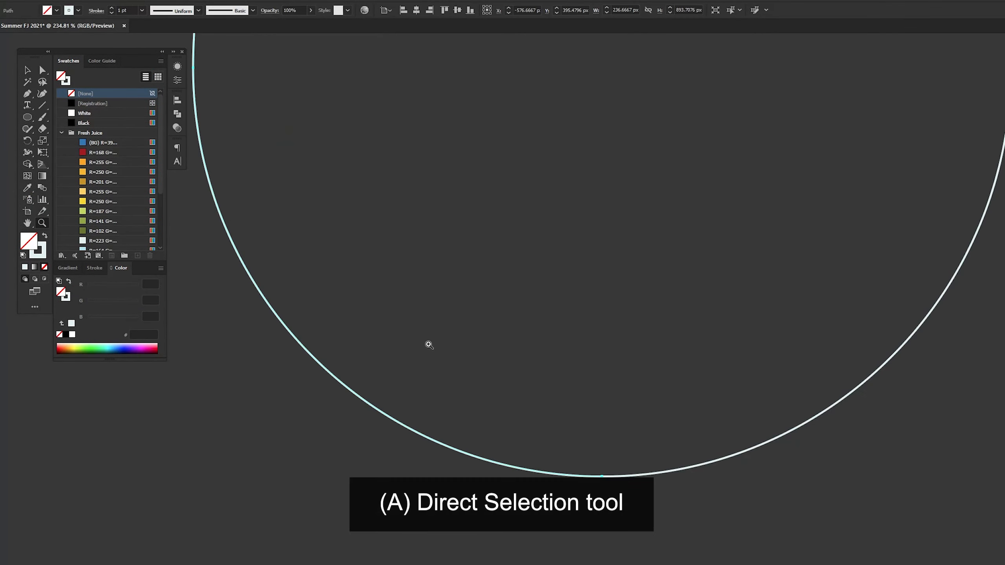
pyautogui.click(550, 385)
pyautogui.moveTo(551, 407); pyautogui.dragTo(644, 506)
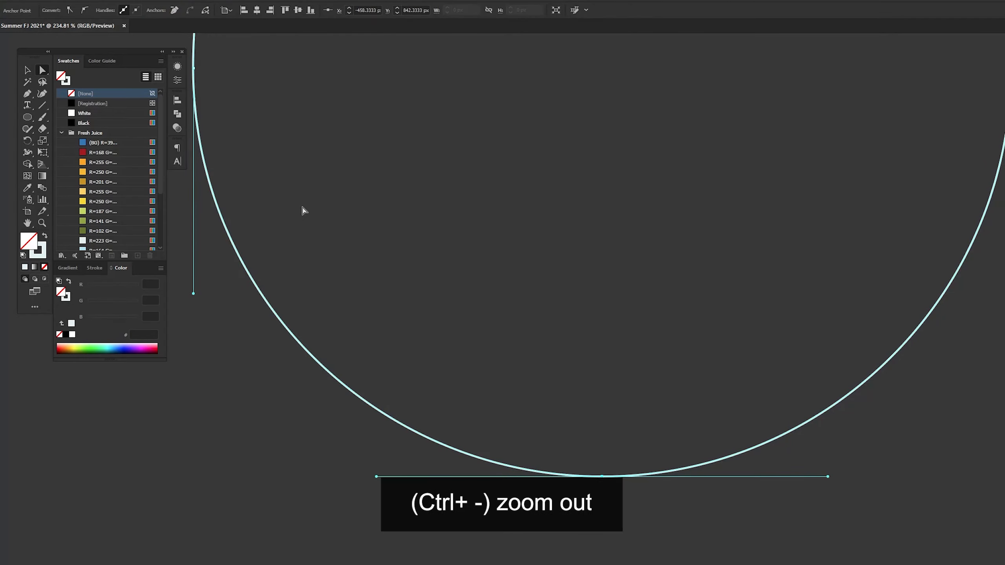
# Narrow the glass neck symmetrically by bringing its two anchor points closer together with Free Transform.
pyautogui.hotkey('ctrl', '-')
pyautogui.hotkey('ctrl', '-')
pyautogui.hotkey('ctrl', '-')
pyautogui.hotkey('ctrl', '-')
pyautogui.moveTo(604, 148); pyautogui.dragTo(446, 367)
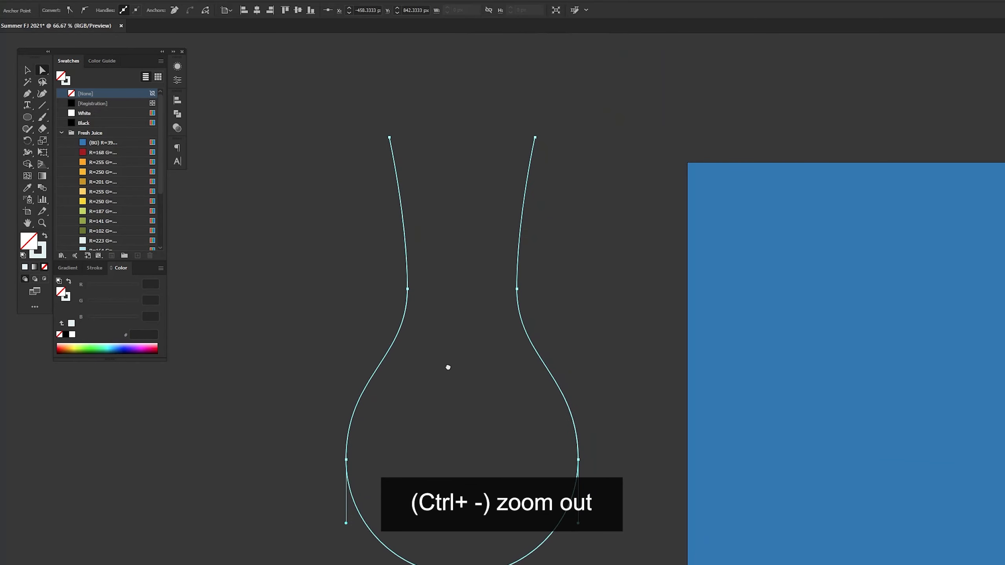
pyautogui.click(602, 225)
pyautogui.moveTo(613, 231); pyautogui.dragTo(505, 294)
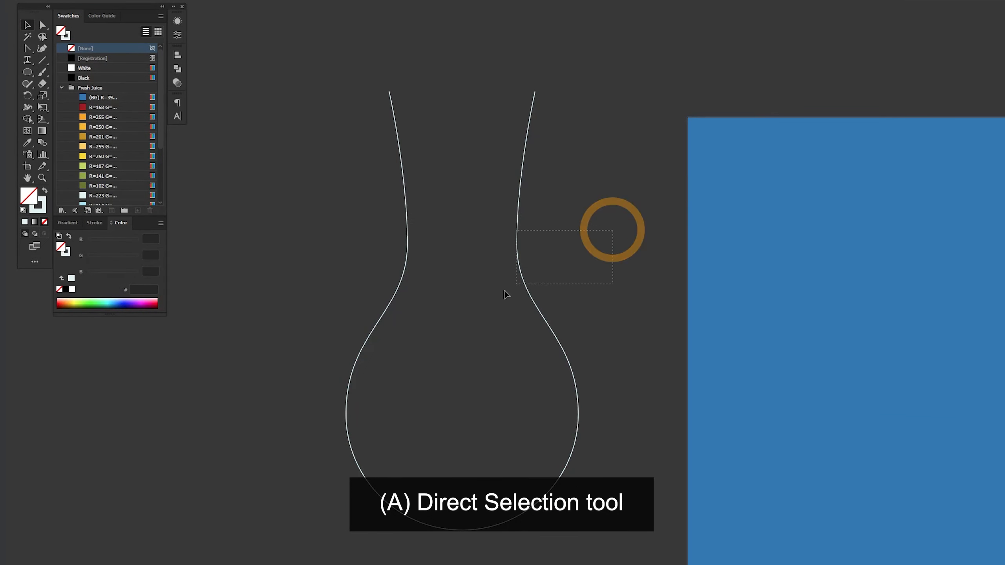
pyautogui.press('a')
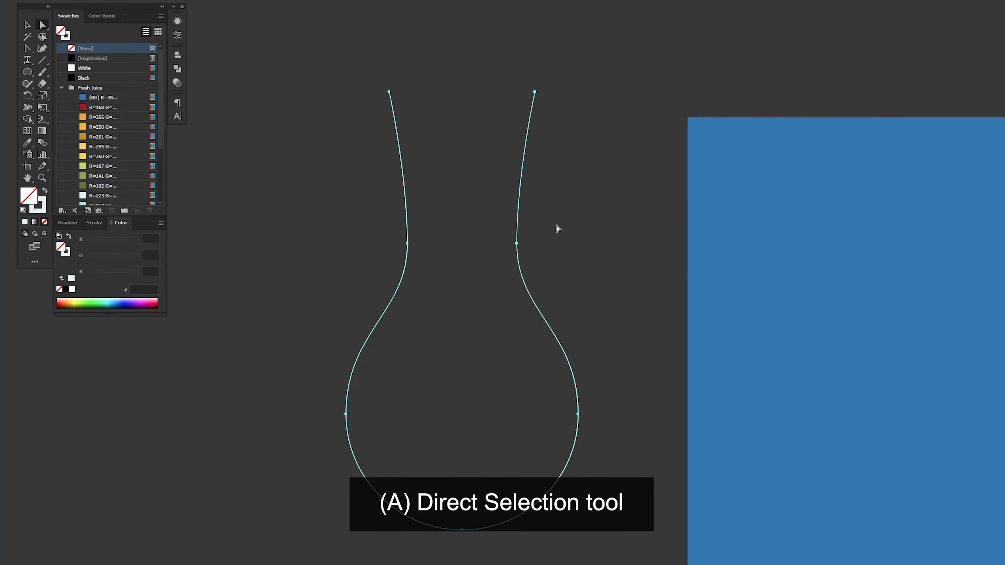
pyautogui.moveTo(557, 224); pyautogui.dragTo(339, 264)
pyautogui.press('e')
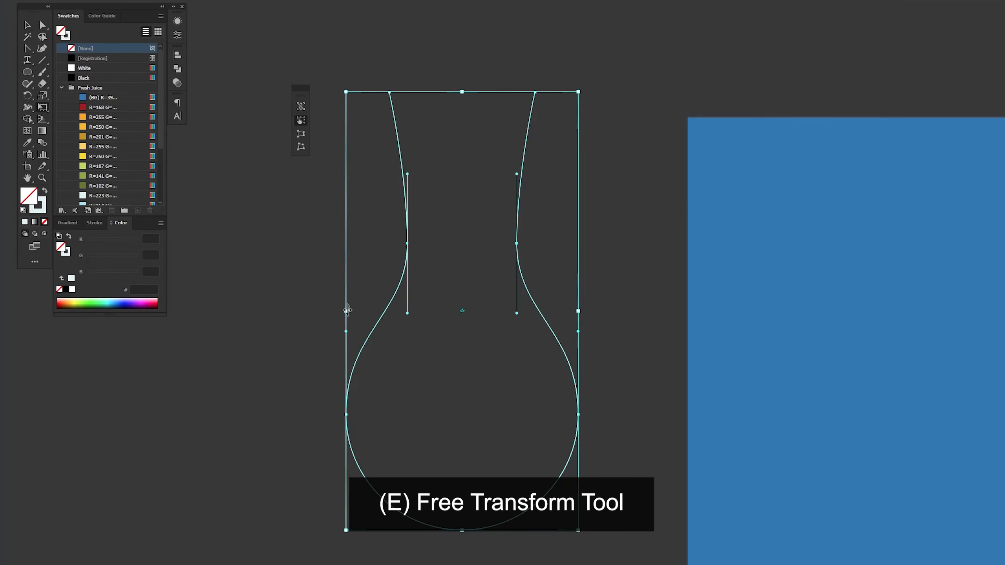
pyautogui.moveTo(347, 310); pyautogui.dragTo(367, 313)
pyautogui.press('a')
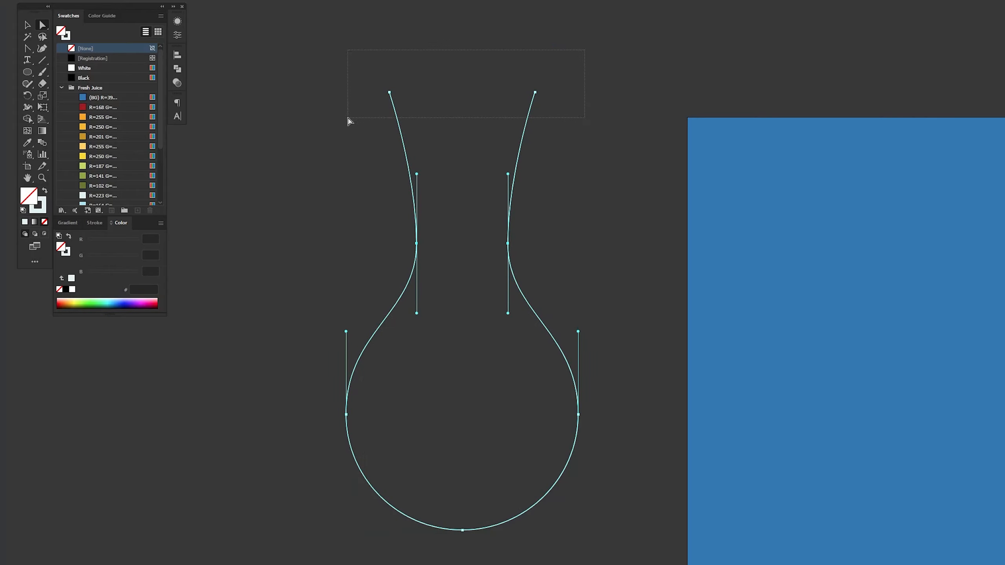
# Lower the two open rim end points and raise the pair of neck anchor points to shorten the flare.
pyautogui.moveTo(350, 122); pyautogui.dragTo(349, 119)
pyautogui.moveTo(390, 93); pyautogui.dragTo(386, 127)
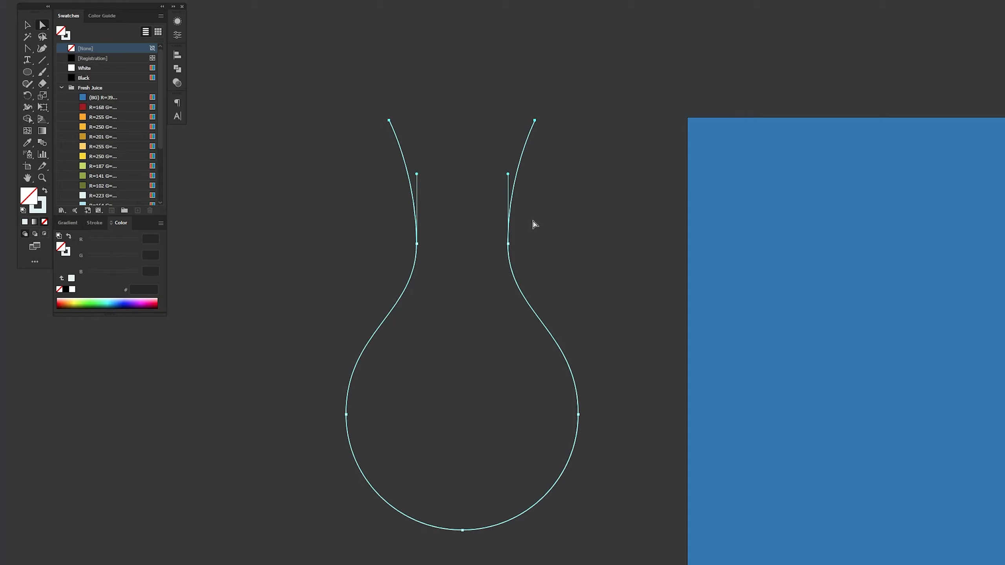
pyautogui.moveTo(550, 228); pyautogui.dragTo(347, 268)
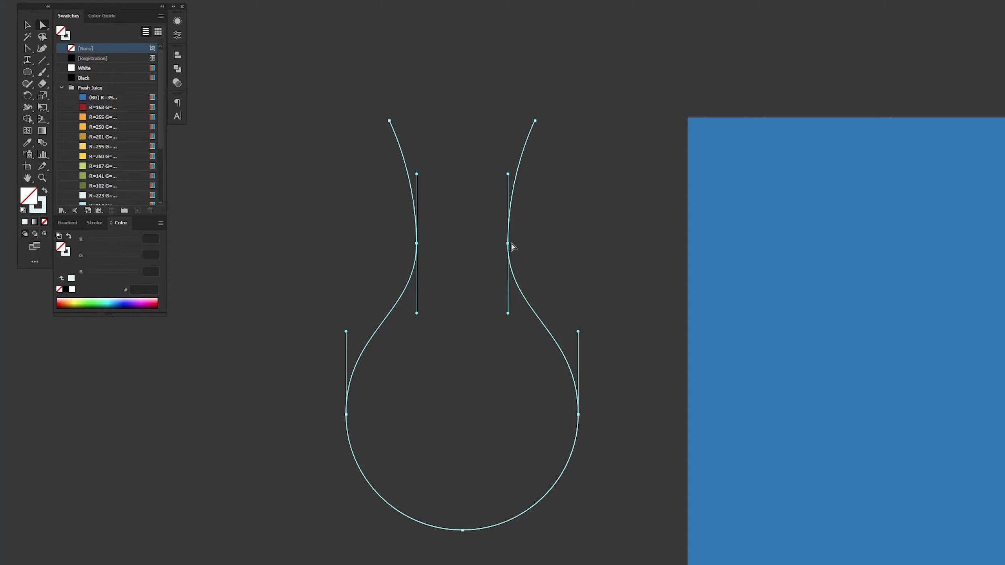
pyautogui.moveTo(512, 247); pyautogui.dragTo(513, 218)
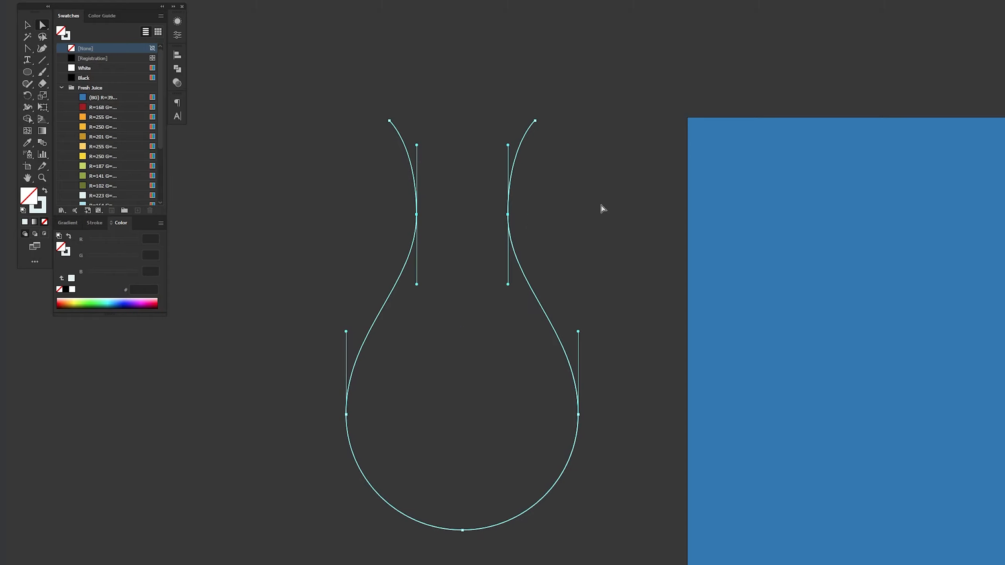
# Connect the two open rim end points with a straight line to close the outline.
pyautogui.moveTo(298, 134); pyautogui.dragTo(298, 133)
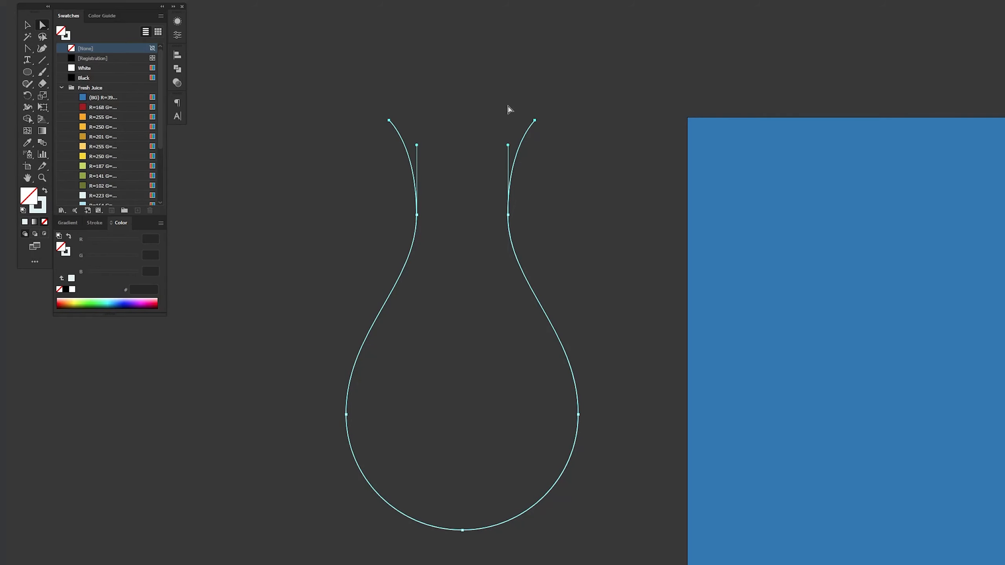
pyautogui.click(190, 10)
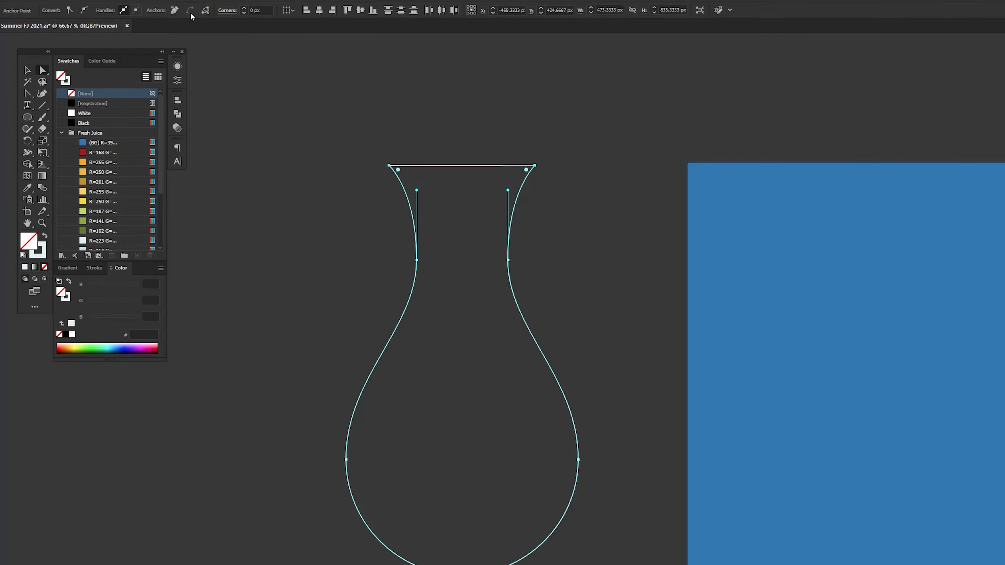
# Fine-tune the height of the two neck anchor points and lower the closed rim.
pyautogui.moveTo(535, 189); pyautogui.dragTo(452, 234)
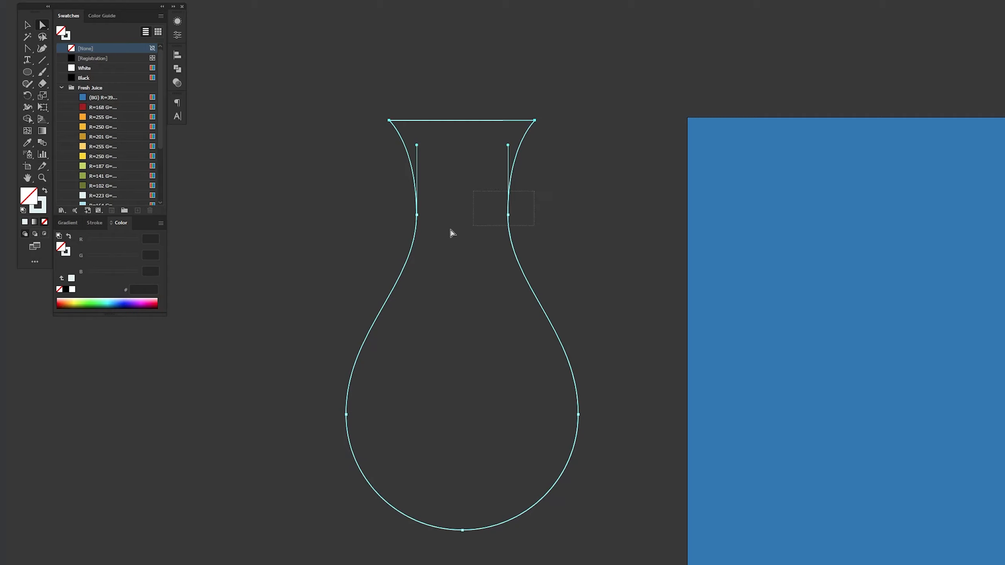
pyautogui.moveTo(363, 240); pyautogui.dragTo(363, 240)
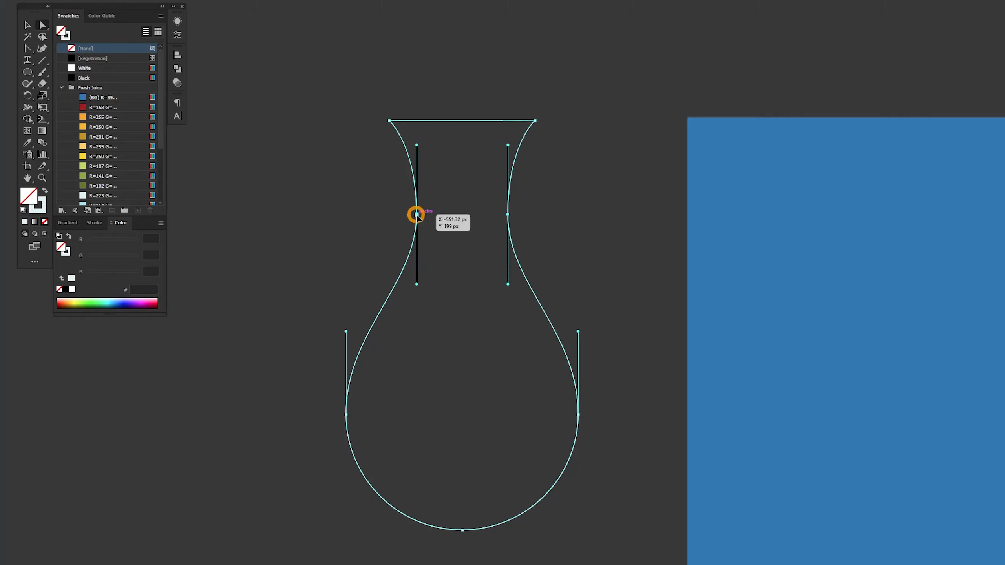
pyautogui.moveTo(416, 215); pyautogui.dragTo(435, 206)
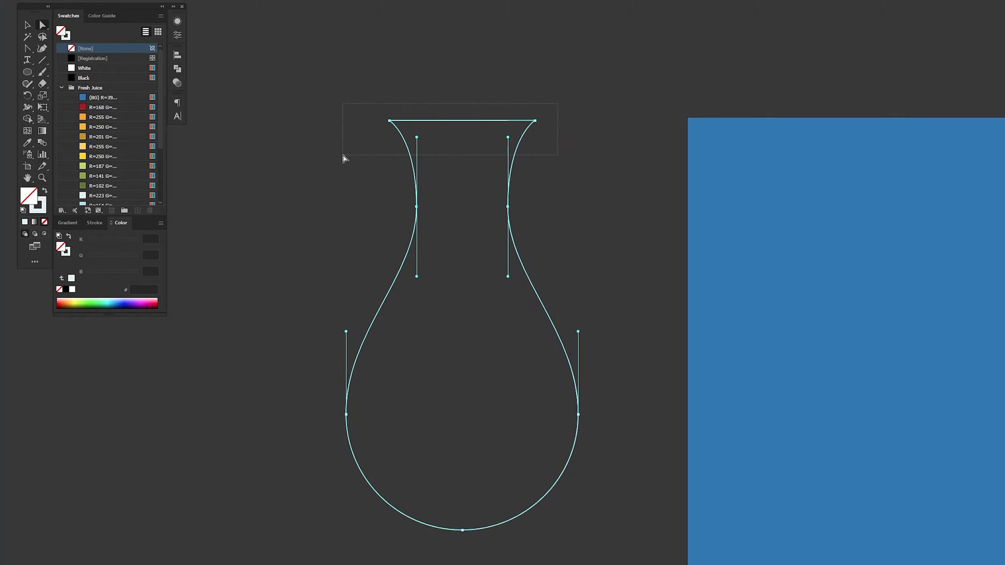
pyautogui.moveTo(535, 121); pyautogui.dragTo(535, 137)
# Widen the rim slightly and symmetrically with Free Transform and round its two corners.
pyautogui.press('e')
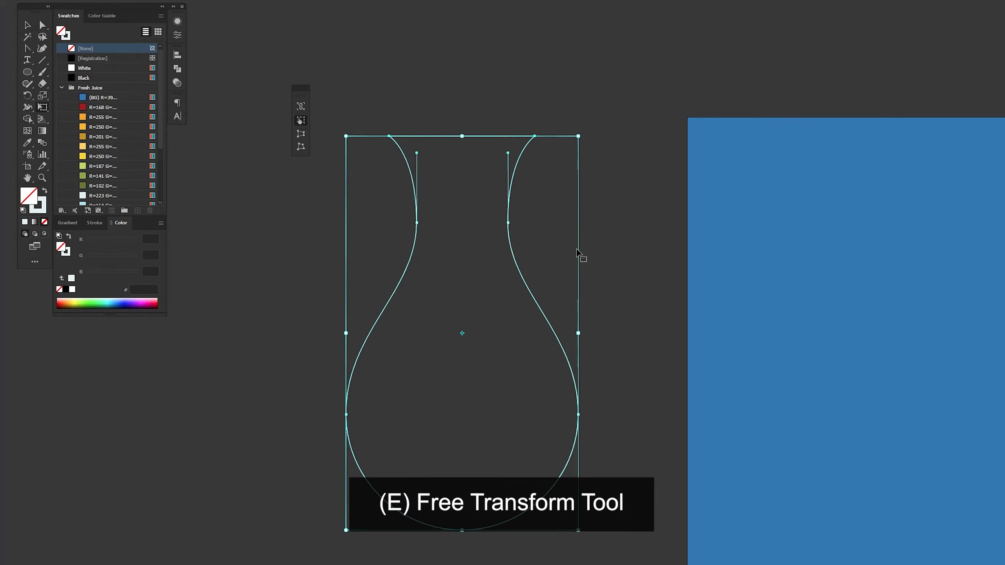
pyautogui.moveTo(578, 334); pyautogui.dragTo(584, 334)
pyautogui.press('a')
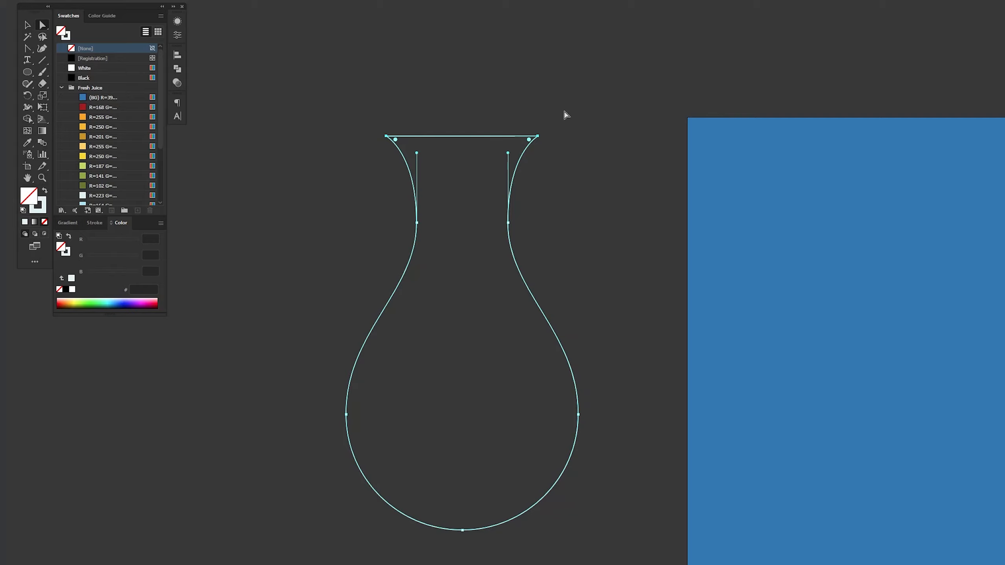
pyautogui.moveTo(395, 139); pyautogui.dragTo(401, 146)
# Bend the rim's straight top edge gently downward with the Anchor Point tool.
pyautogui.rightClick(28, 48)
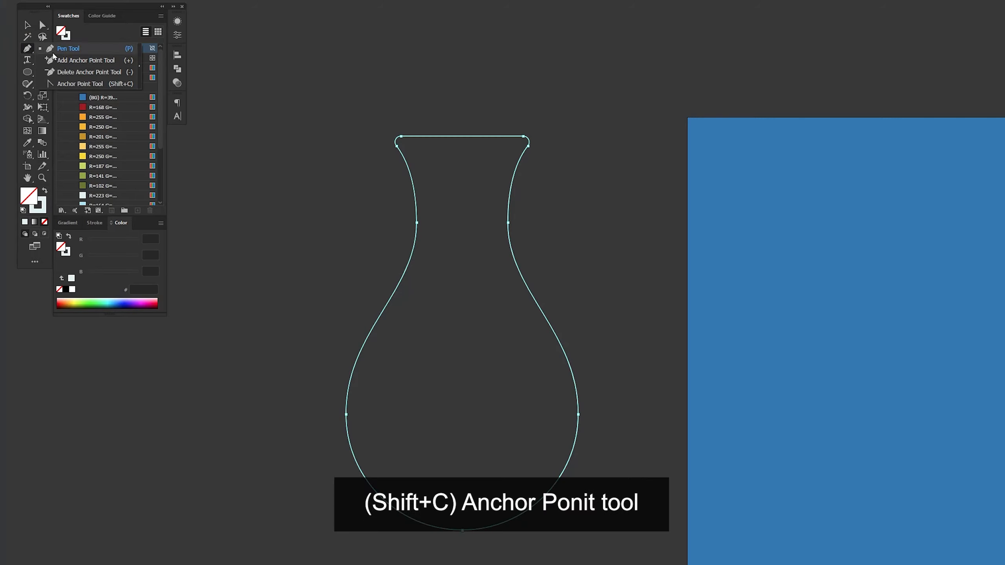
pyautogui.click(76, 84)
pyautogui.moveTo(464, 137); pyautogui.dragTo(461, 148)
pyautogui.press('a')
pyautogui.click(511, 114)
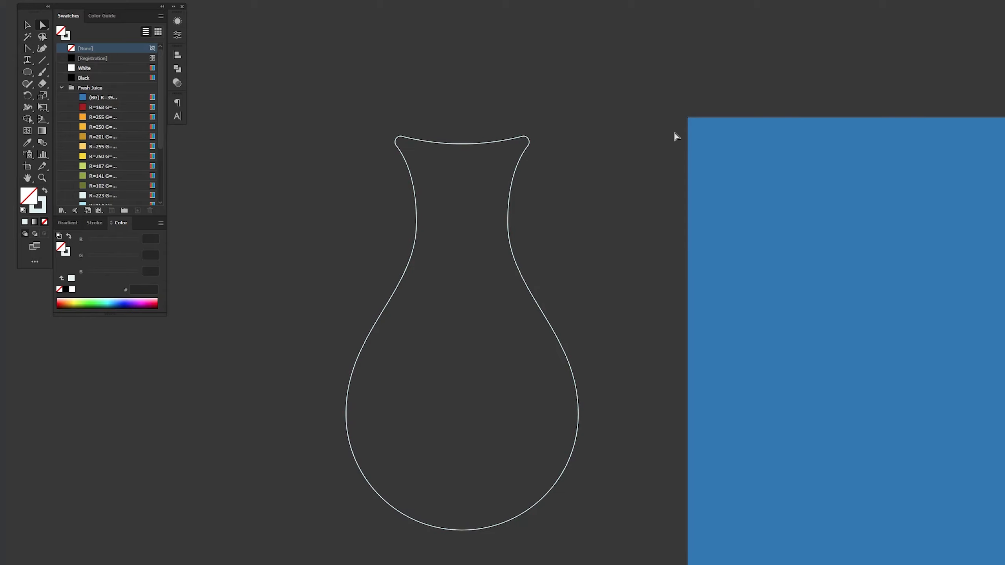
# Swap the glass outline's fill and stroke so the shape is solid pale blue without a stroke.
pyautogui.click(470, 143)
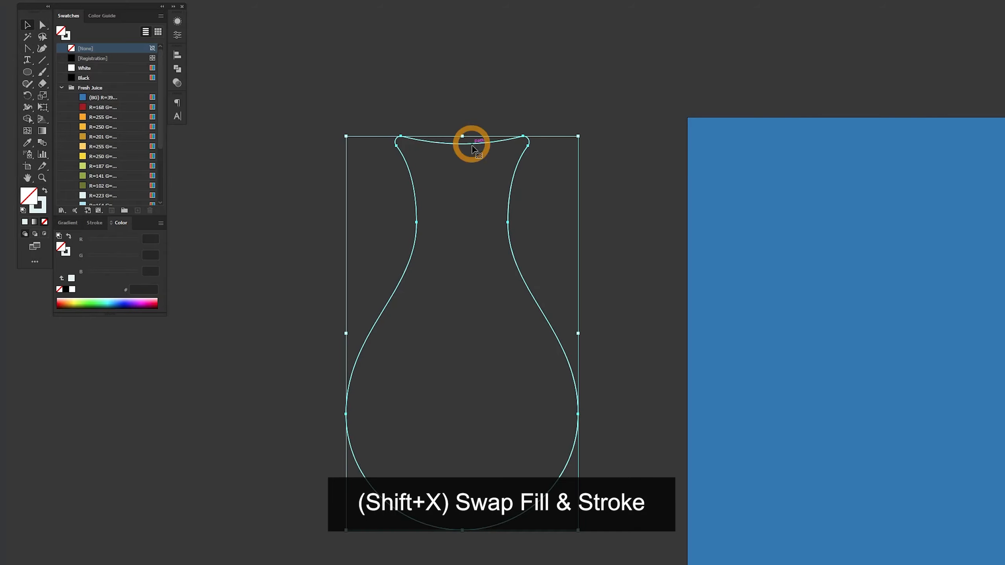
pyautogui.hotkey('shift', 'x')
pyautogui.click(623, 224)
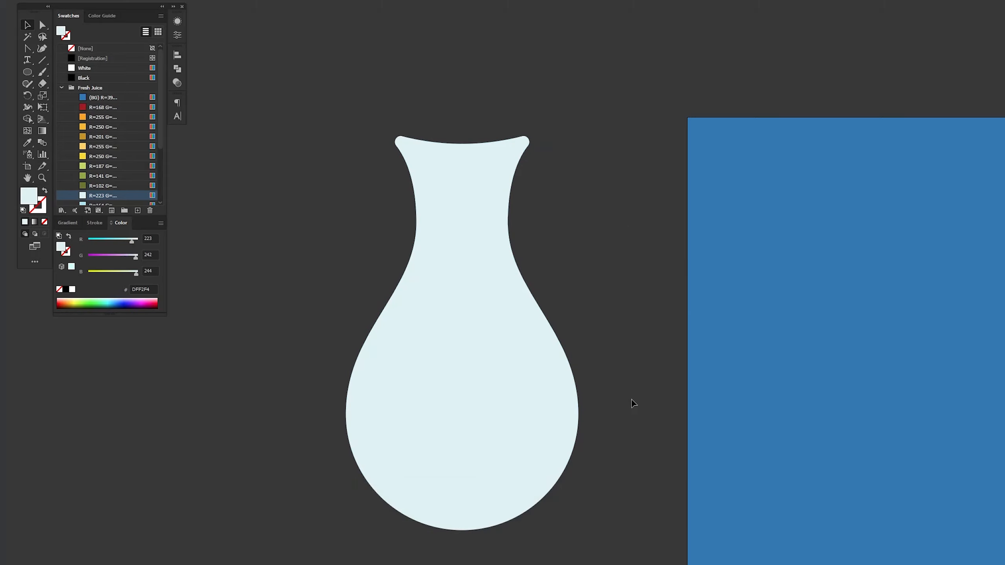
# Isolate the pale blue glass path and place a duplicate of it slightly up and to the right.
pyautogui.click(494, 417)
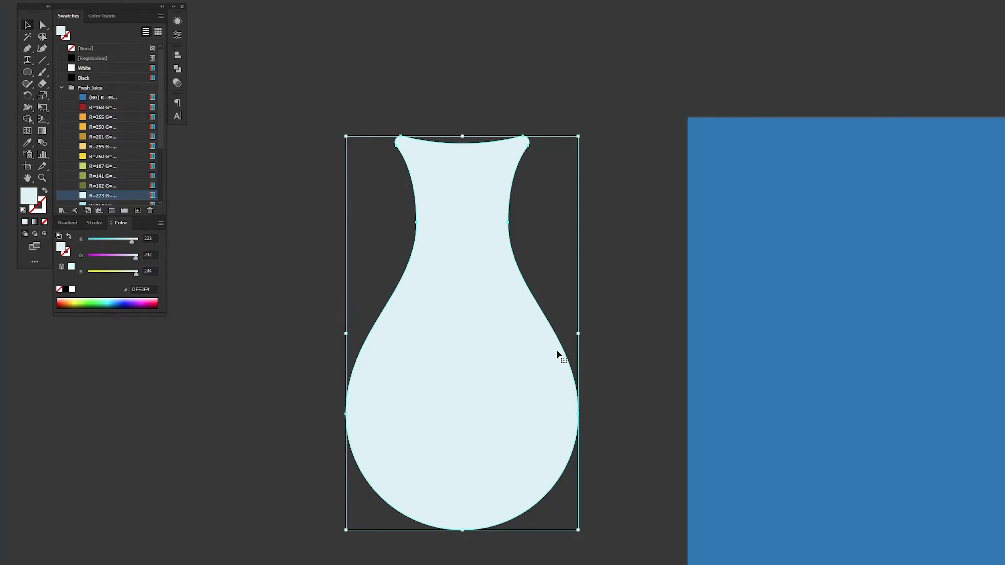
pyautogui.rightClick(465, 231)
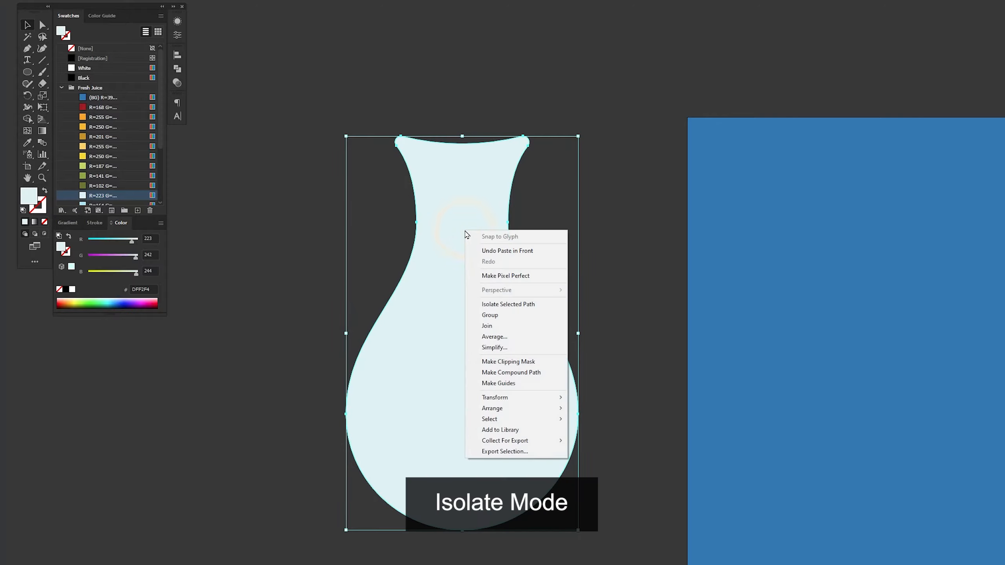
pyautogui.click(508, 305)
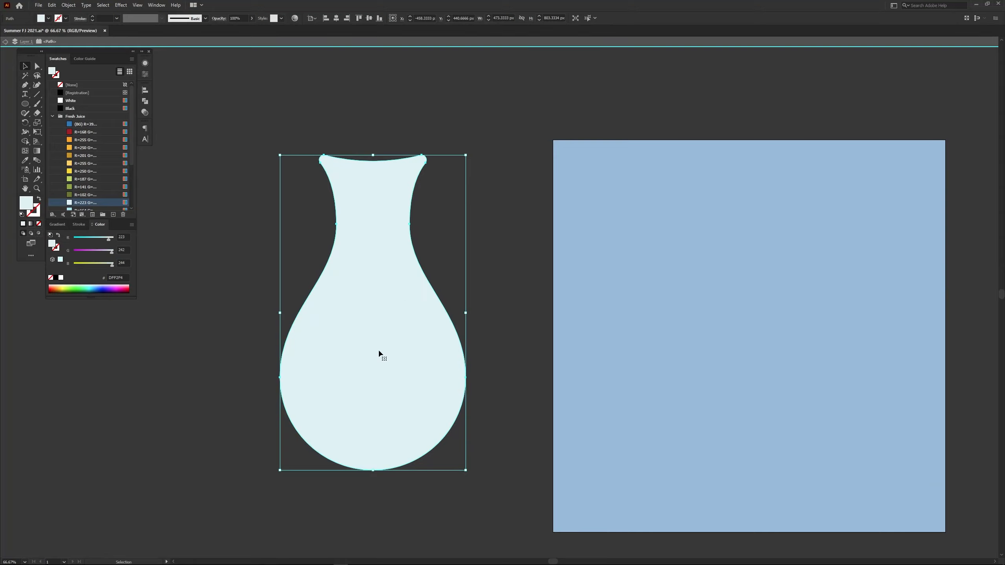
pyautogui.moveTo(364, 400); pyautogui.dragTo(373, 380)
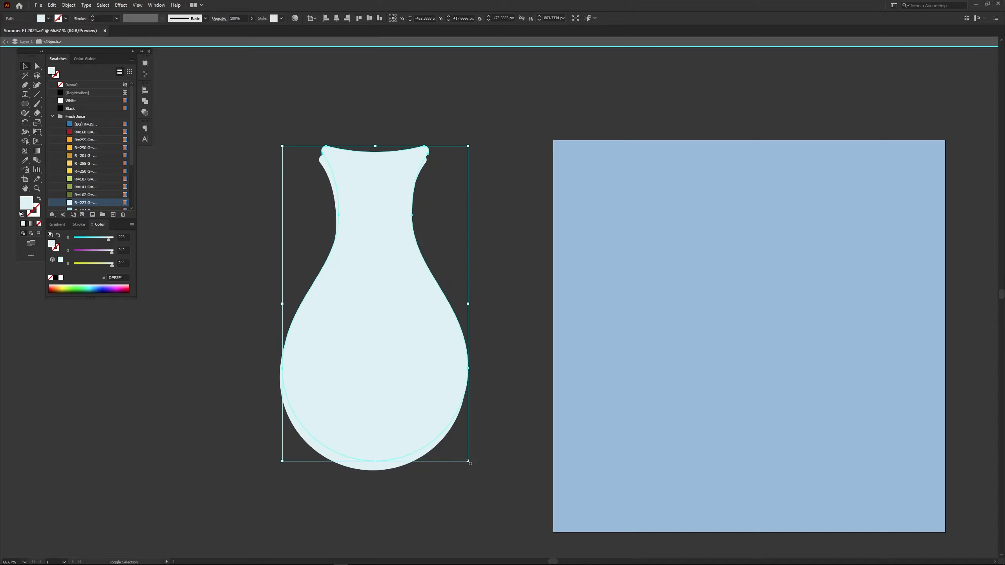
# Enlarge the duplicate glass slightly and remove the excess with Shape Builder, leaving a thin crescent along the vessel's lower left edge.
pyautogui.moveTo(469, 461); pyautogui.dragTo(474, 464)
pyautogui.scroll(-5, 377, 260)
pyautogui.hscroll(1, 377, 260)
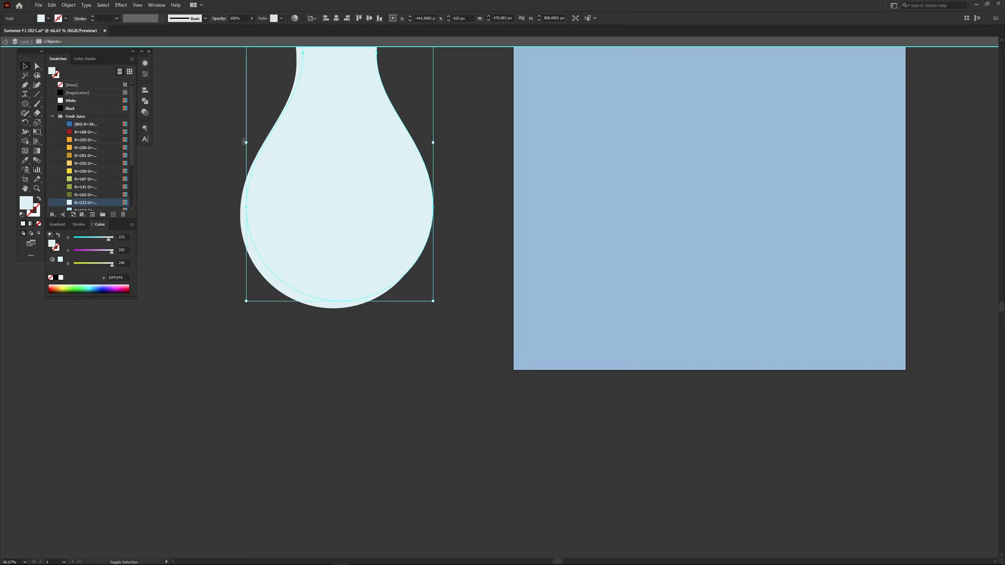
pyautogui.moveTo(244, 142); pyautogui.dragTo(240, 145)
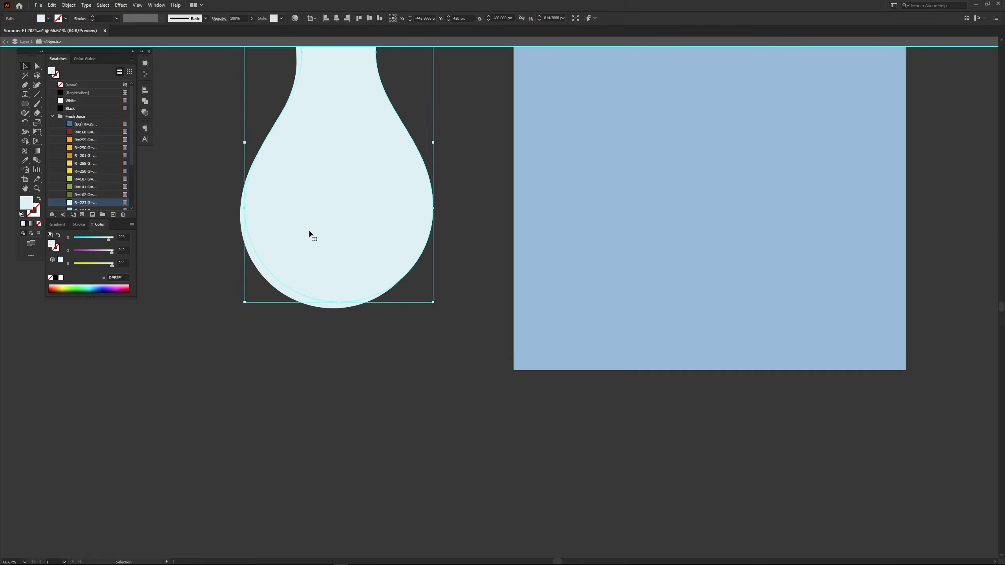
pyautogui.hotkey('shift', 'm')
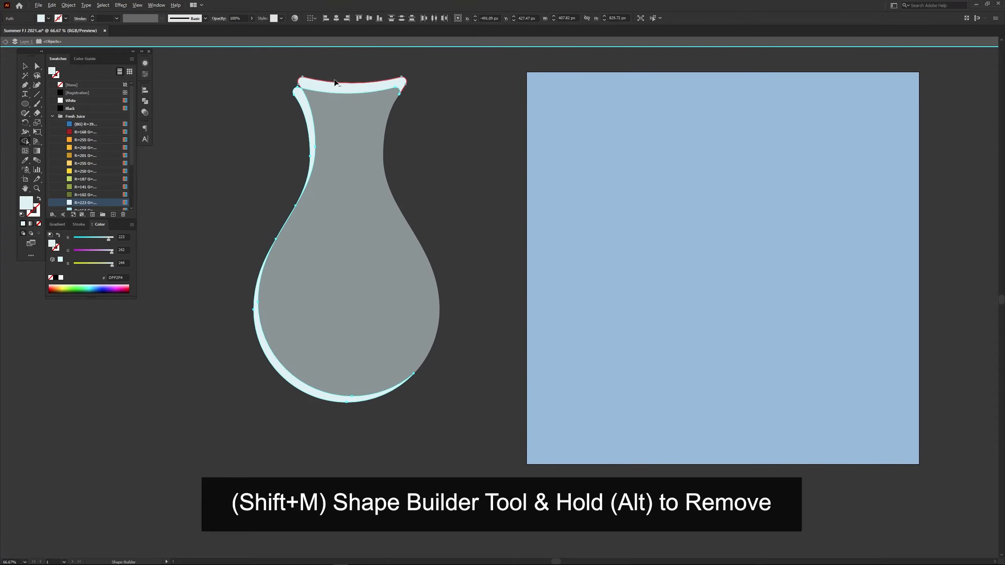
pyautogui.keyDown('alt'); pyautogui.click(336, 84); pyautogui.keyUp('alt')
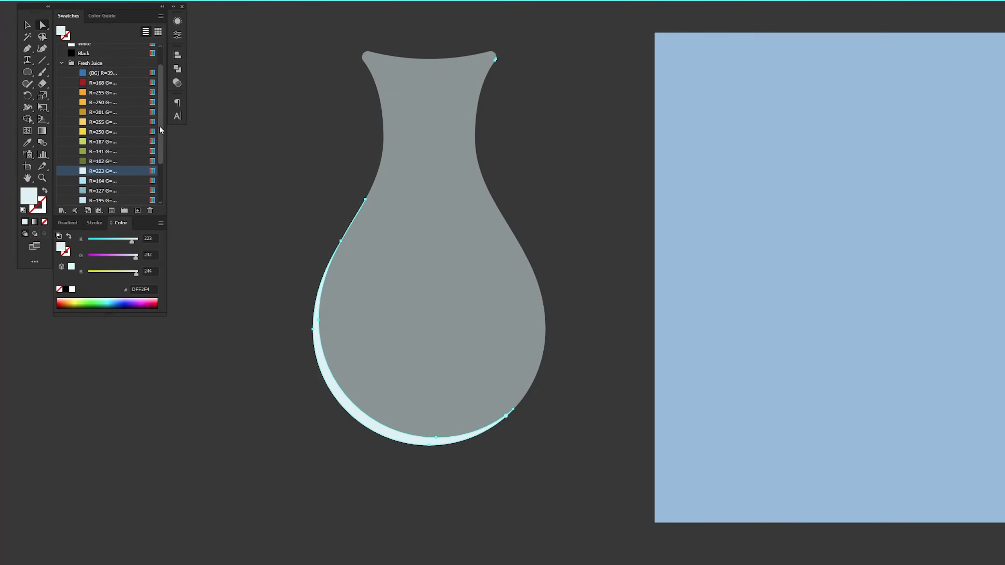
# Fill the crescent with the light blue R=140 swatch and exit isolation mode.
pyautogui.scroll(-3, 131, 152)
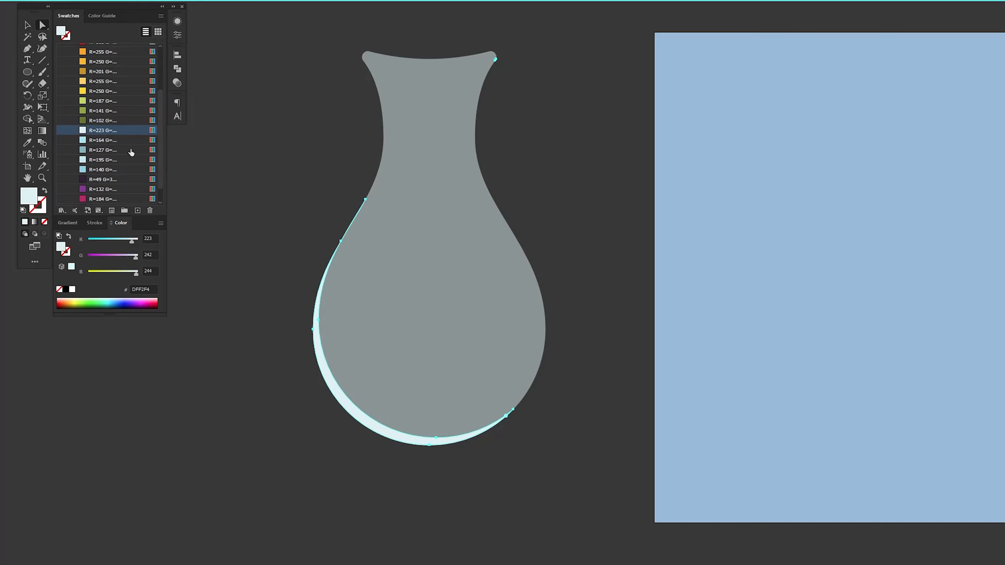
pyautogui.click(101, 170)
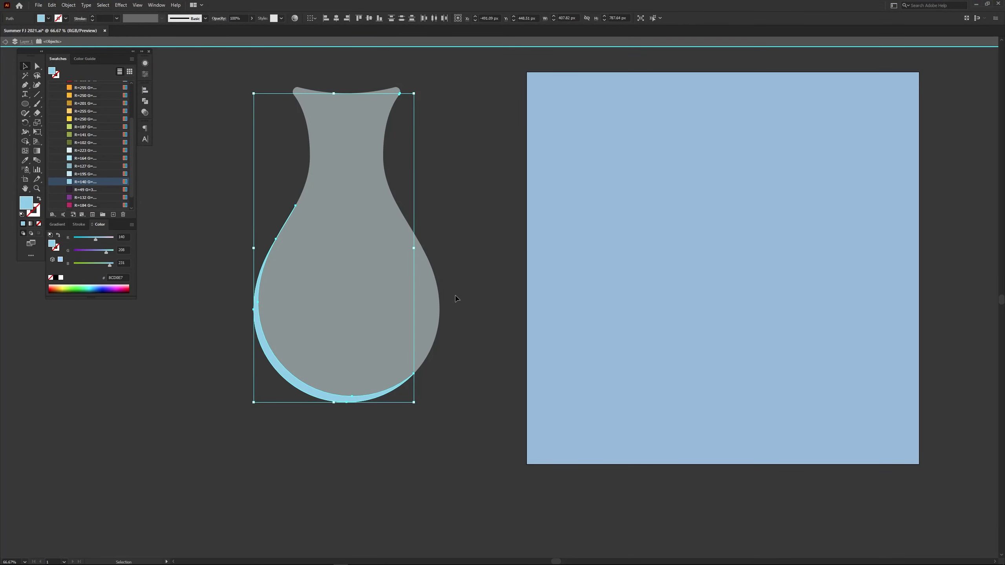
pyautogui.click(456, 298)
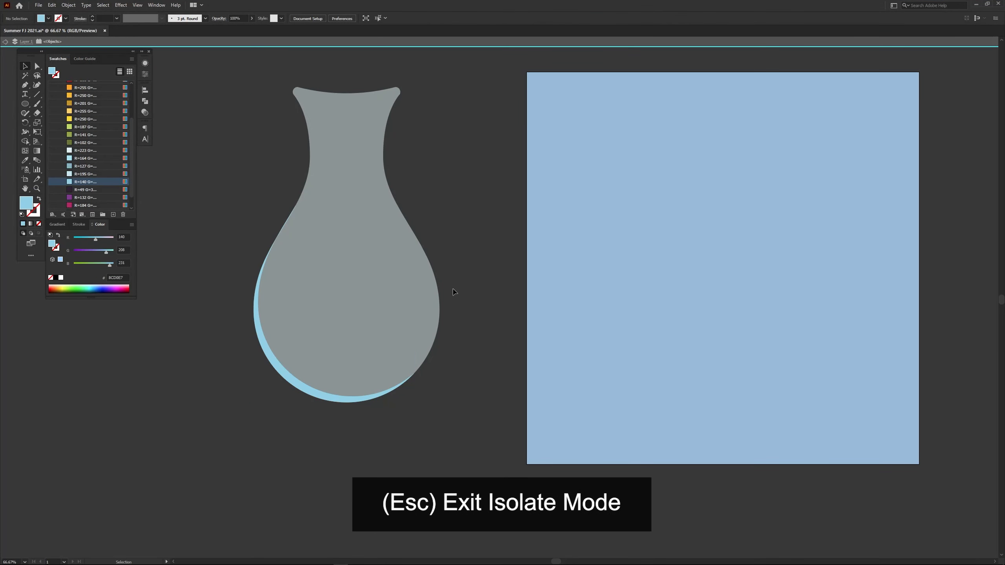
pyautogui.press('Escape')
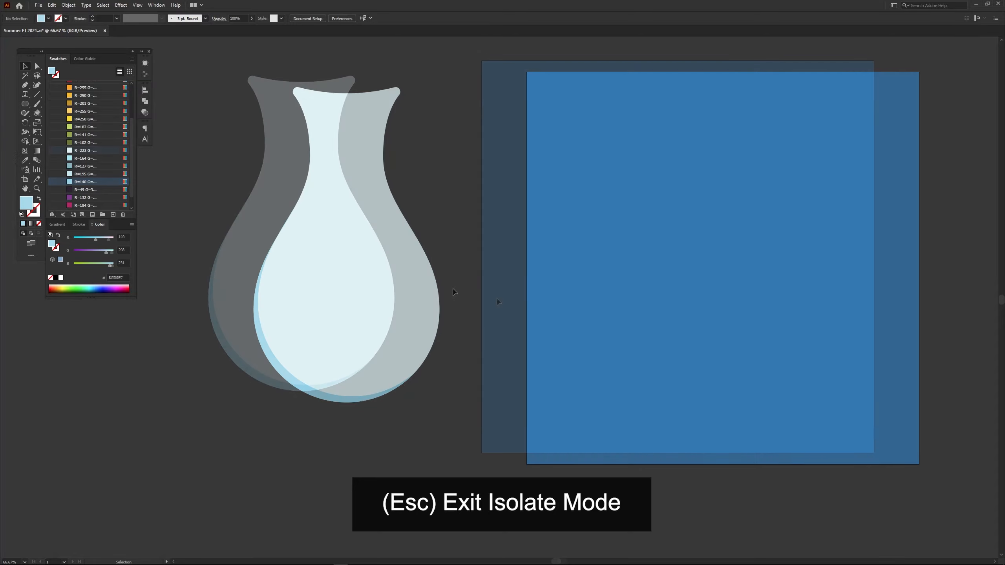
# Draw a thin, wide pale blue rectangle below the glass vessel.
pyautogui.moveTo(453, 285); pyautogui.dragTo(569, 286)
pyautogui.hotkey('ctrl', 'a')
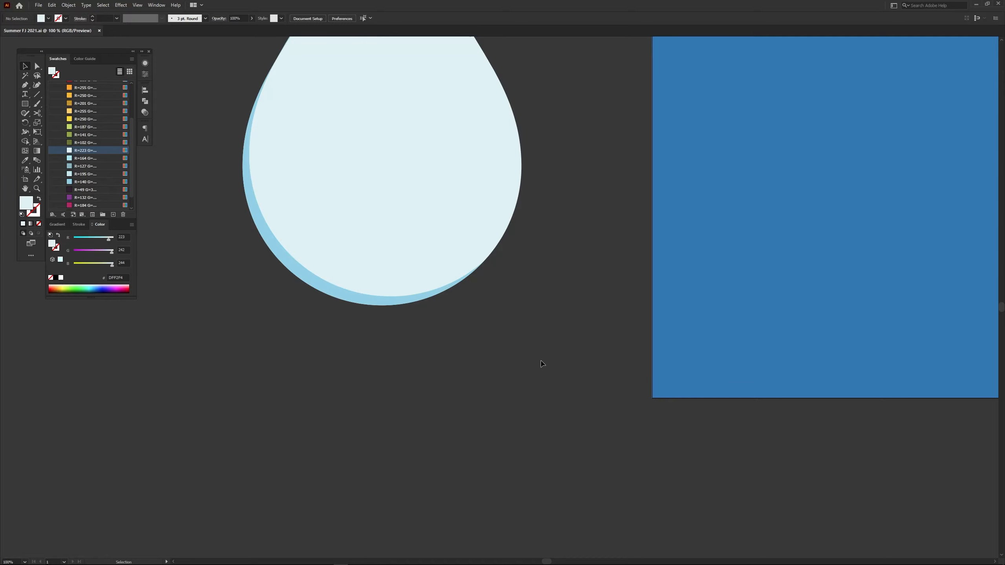
pyautogui.press('m')
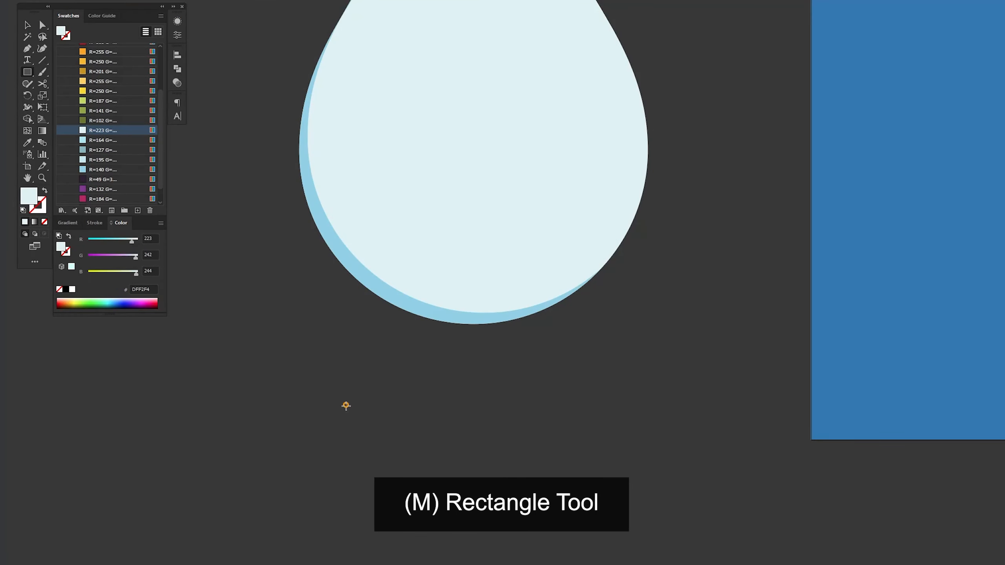
pyautogui.moveTo(281, 370); pyautogui.dragTo(465, 393)
pyautogui.moveTo(574, 434)
pyautogui.mouseDown()
pyautogui.moveTo(599, 416)
pyautogui.moveTo(619, 423)
pyautogui.moveTo(600, 418)
pyautogui.mouseUp()
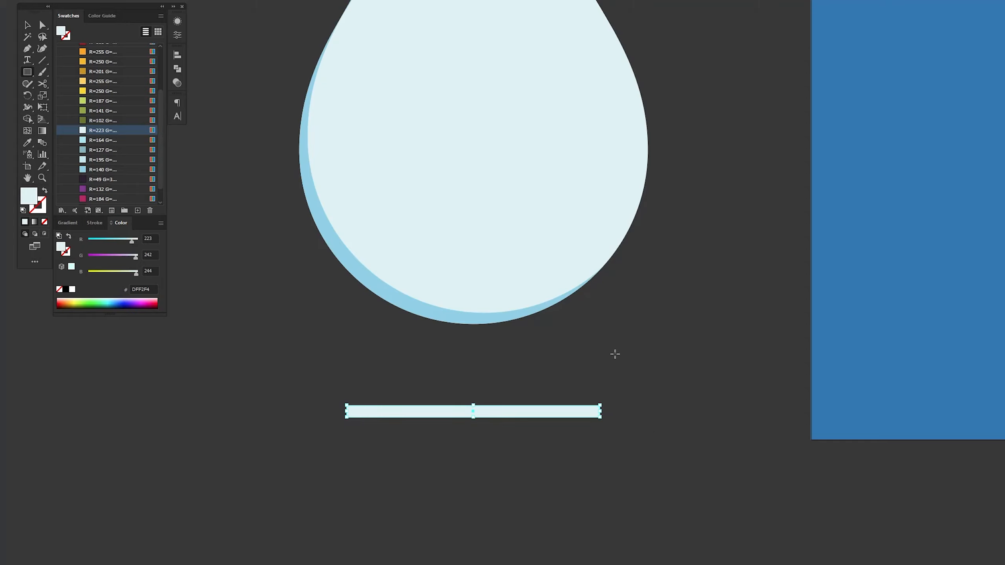
# Draw a flat ellipse as wide as the rectangle over it, raise the rectangle's top edge to the ellipse's middle, and unite both.
pyautogui.press('l')
pyautogui.moveTo(345, 380)
pyautogui.mouseDown()
pyautogui.moveTo(475, 413)
pyautogui.moveTo(600, 417)
pyautogui.mouseUp()
pyautogui.press('v')
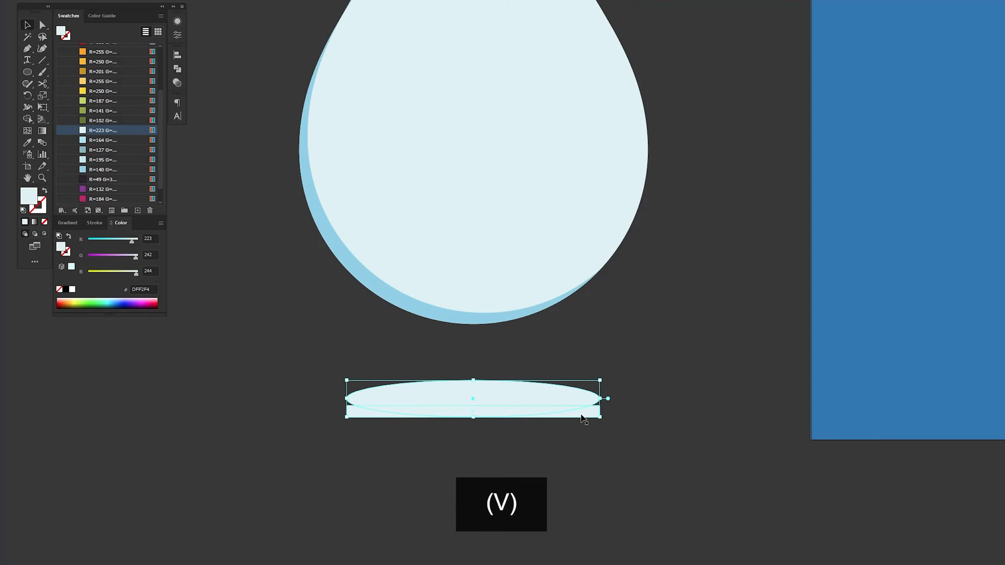
pyautogui.click(472, 404)
pyautogui.hotkey('shift', 'ctrl', 'F9')
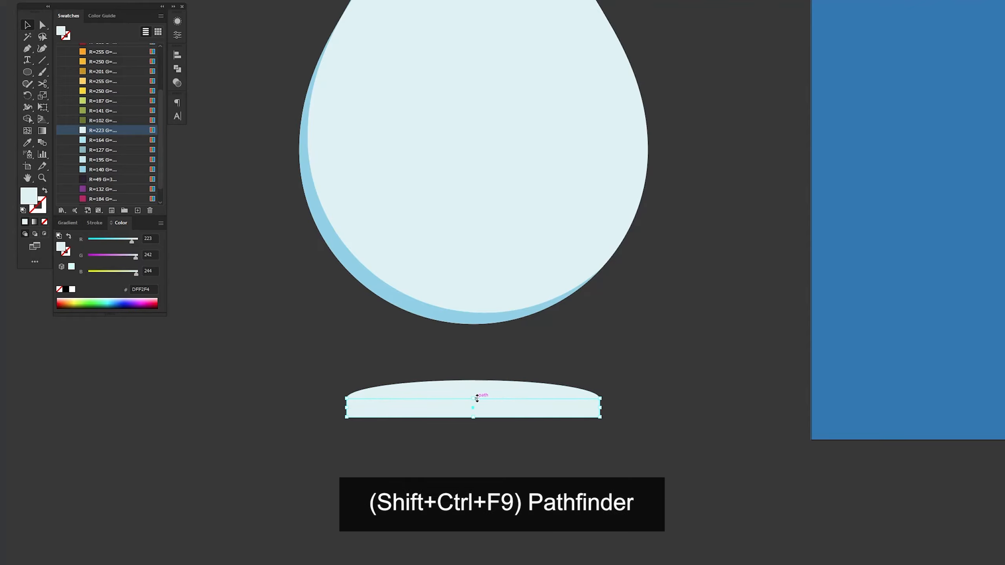
pyautogui.click(627, 378)
pyautogui.moveTo(310, 440); pyautogui.dragTo(310, 440)
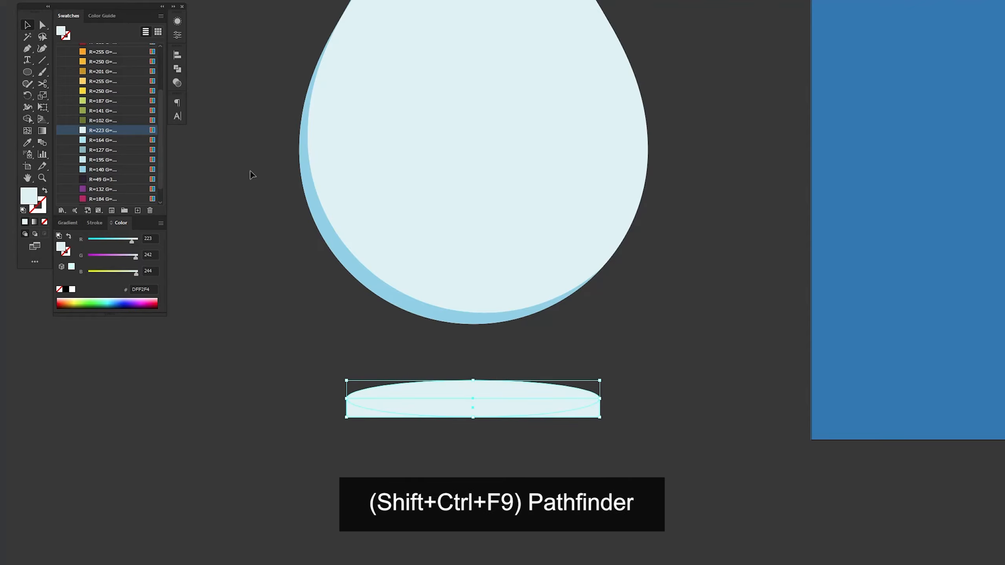
pyautogui.click(177, 69)
pyautogui.click(198, 79)
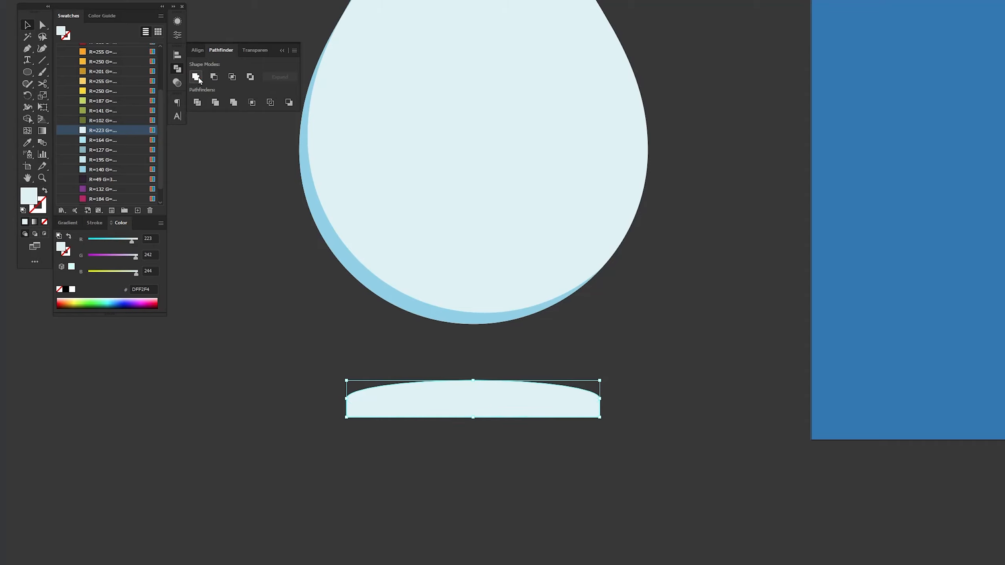
# Raise the base's bottom edge slightly and round its two bottom corners by about 7 px.
pyautogui.click(334, 414)
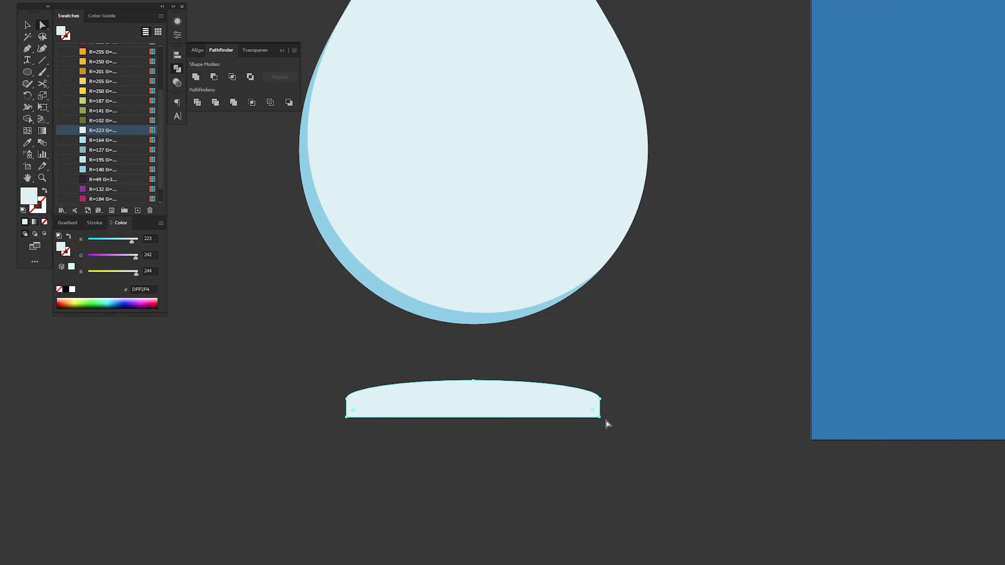
pyautogui.press('a')
pyautogui.moveTo(598, 417); pyautogui.dragTo(599, 413)
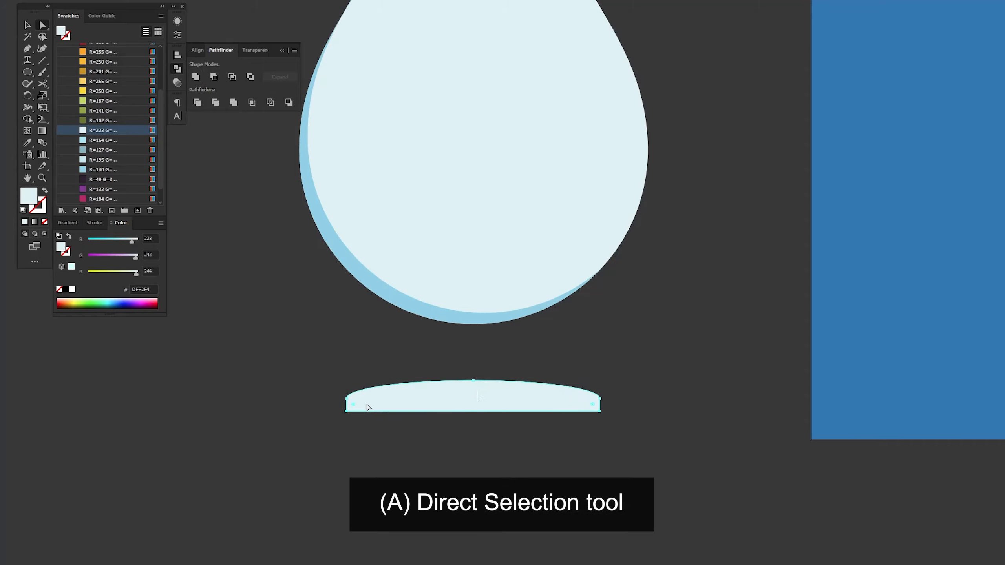
pyautogui.click(327, 400)
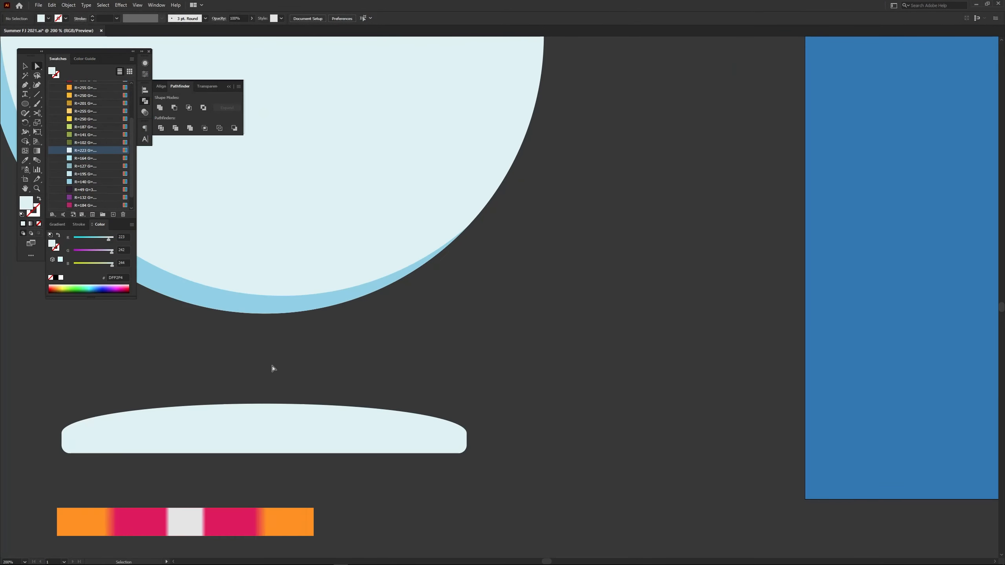
pyautogui.moveTo(344, 396); pyautogui.dragTo(203, 335)
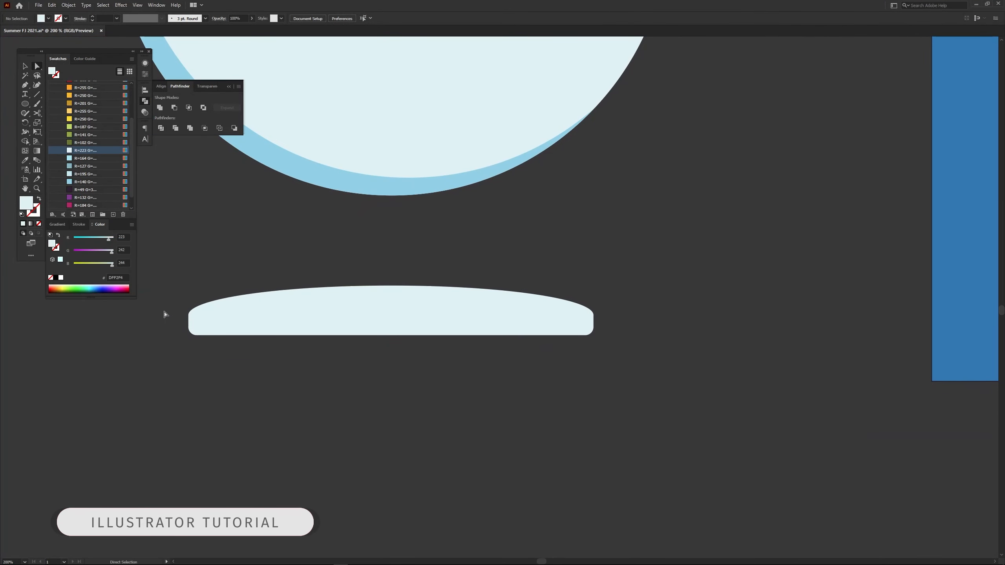
# Thin the base to about 37 px high by raising its bottom points, and move it farther below the vessel.
pyautogui.moveTo(340, 347); pyautogui.dragTo(599, 364)
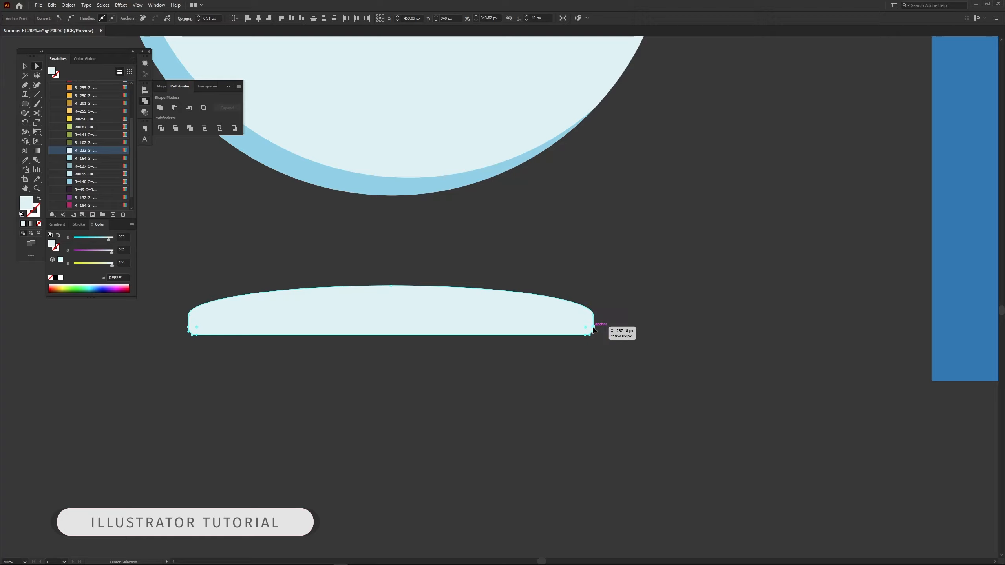
pyautogui.moveTo(593, 329); pyautogui.dragTo(592, 323)
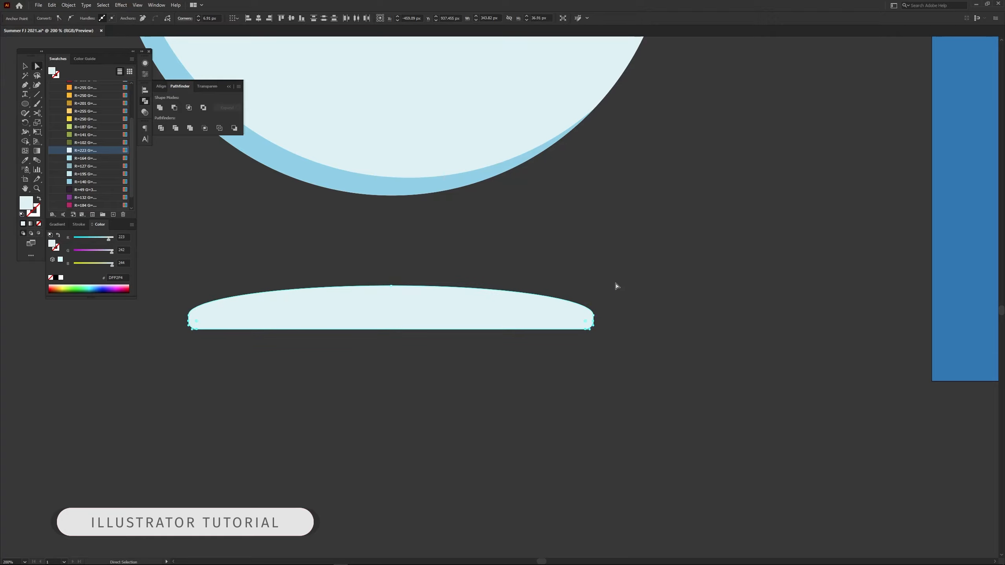
pyautogui.press('v')
pyautogui.moveTo(431, 313); pyautogui.dragTo(437, 420)
pyautogui.click(479, 342)
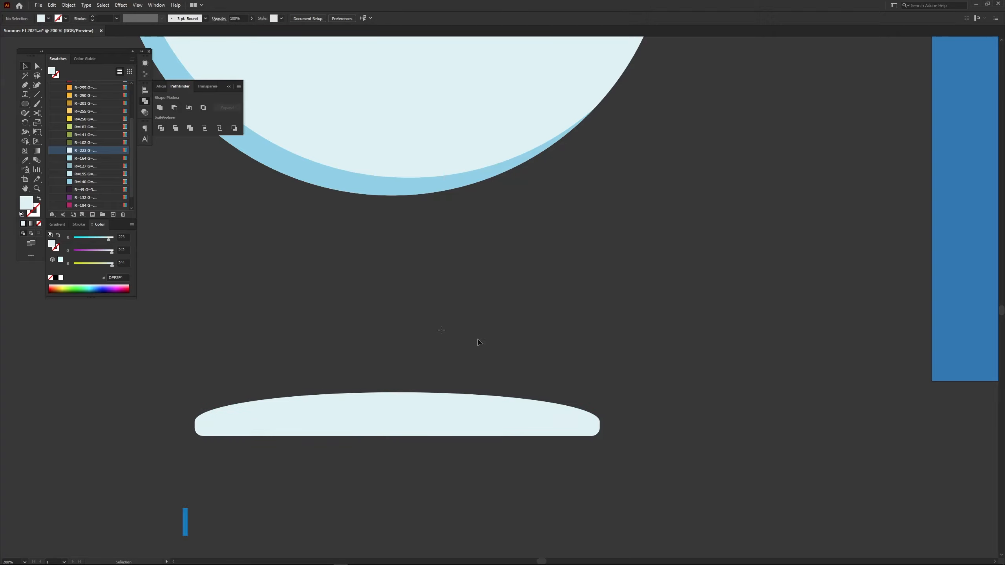
# Draw an upright pale blue rectangle about 60 by 115 px, centred between the vessel and the base.
pyautogui.press('m')
pyautogui.moveTo(347, 279)
pyautogui.mouseDown()
pyautogui.moveTo(437, 381)
pyautogui.moveTo(414, 411)
pyautogui.mouseUp()
pyautogui.moveTo(388, 359)
pyautogui.mouseDown()
pyautogui.moveTo(412, 355)
pyautogui.moveTo(405, 329)
pyautogui.moveTo(433, 302)
pyautogui.mouseUp()
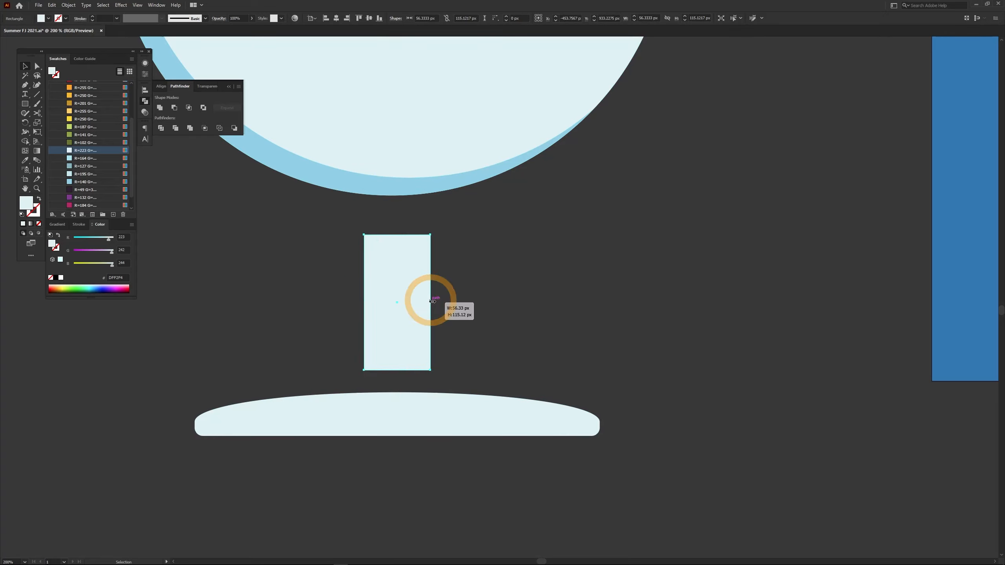
# Apply a horizontal Squeeze warp with a 30% bend to the upright rectangle.
pyautogui.click(120, 4)
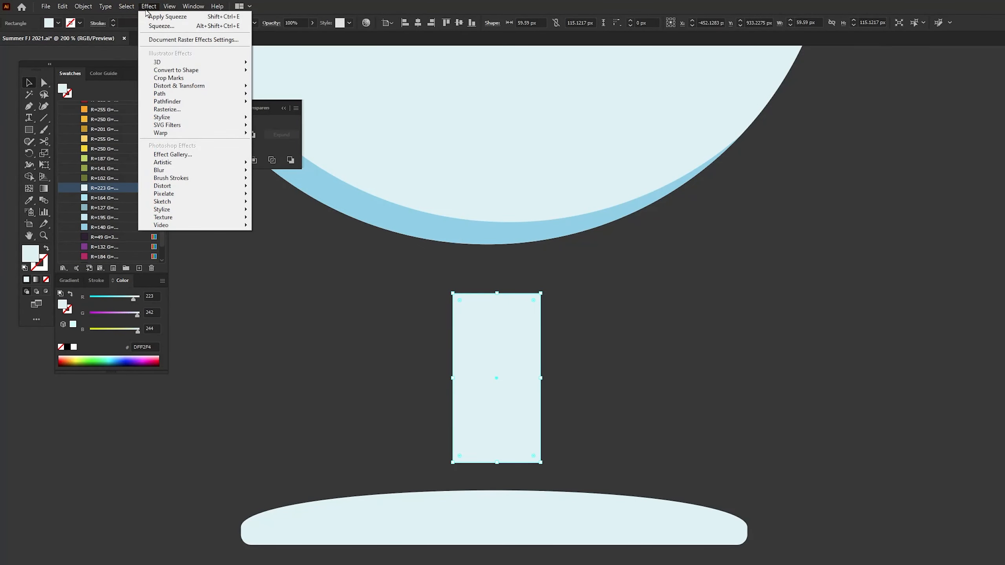
pyautogui.moveTo(166, 133)
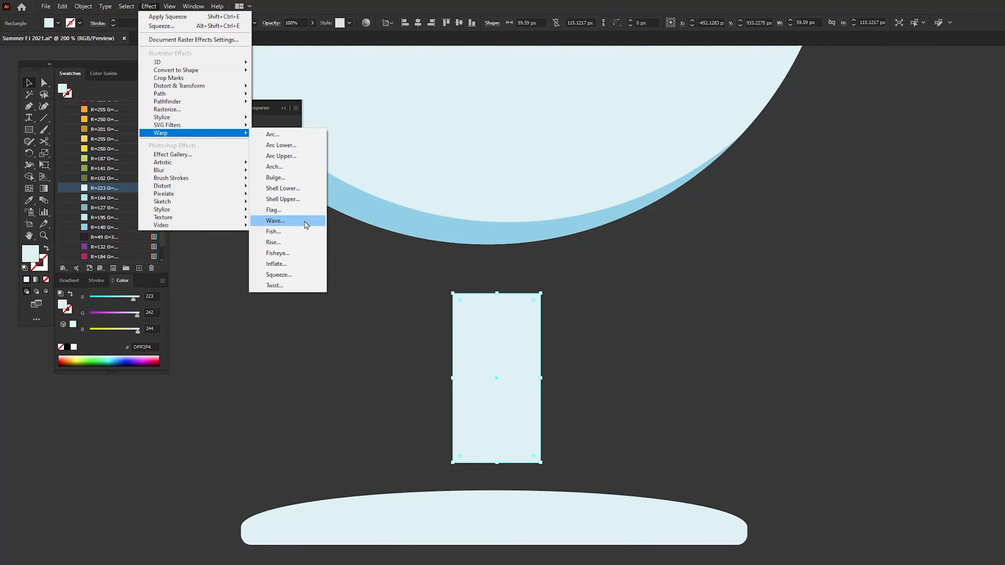
pyautogui.click(291, 279)
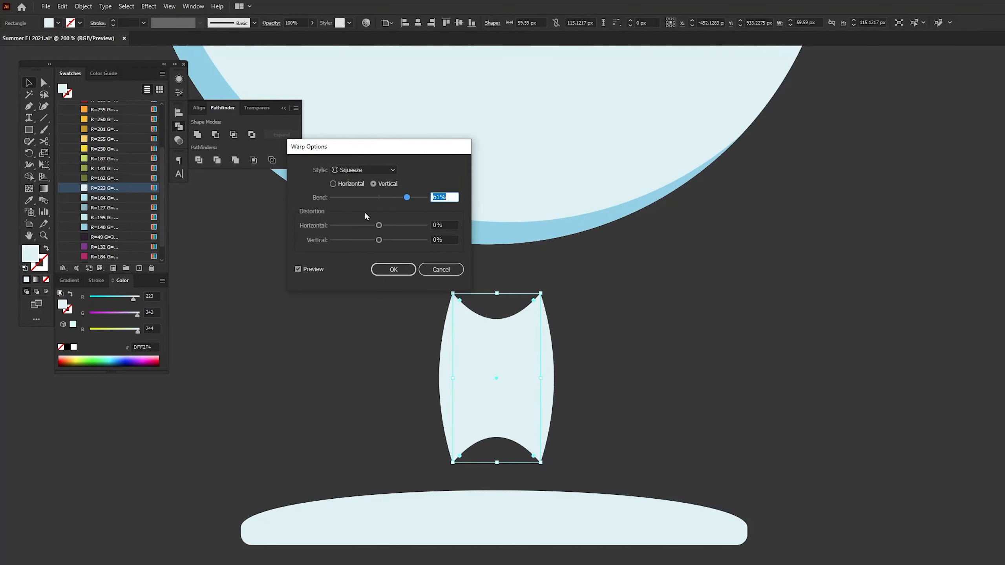
pyautogui.write('30')
pyautogui.press('Tab')
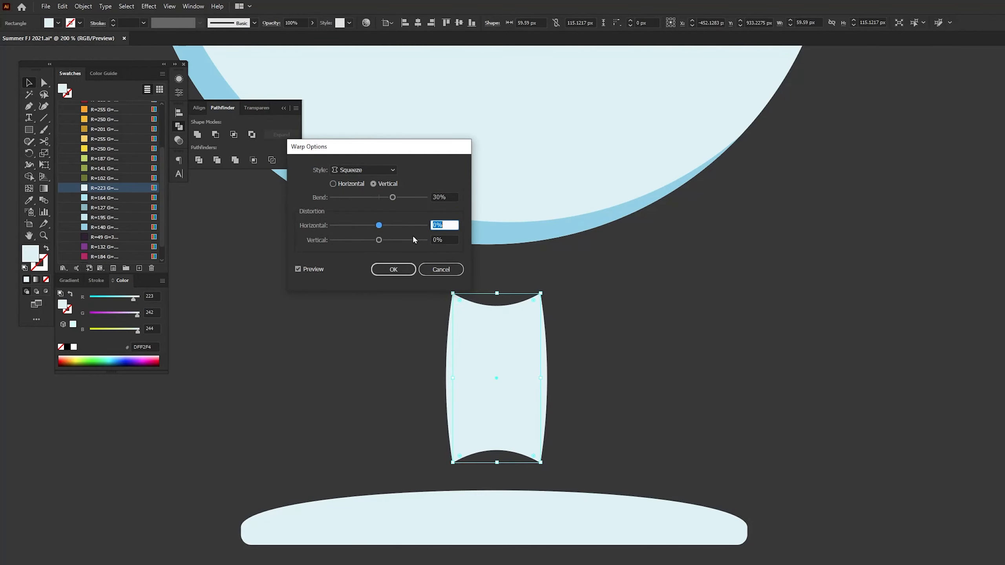
pyautogui.click(345, 188)
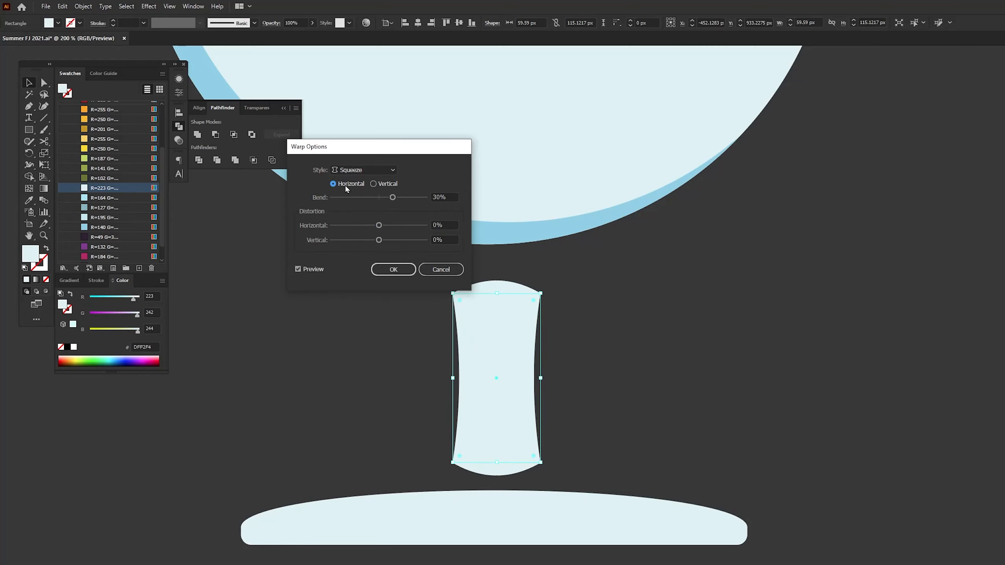
pyautogui.click(389, 268)
# Shorten the warped stem to about 105 px and move it straight down so its lower end overlaps the base.
pyautogui.moveTo(497, 293); pyautogui.dragTo(497, 309)
pyautogui.moveTo(502, 366); pyautogui.dragTo(503, 404)
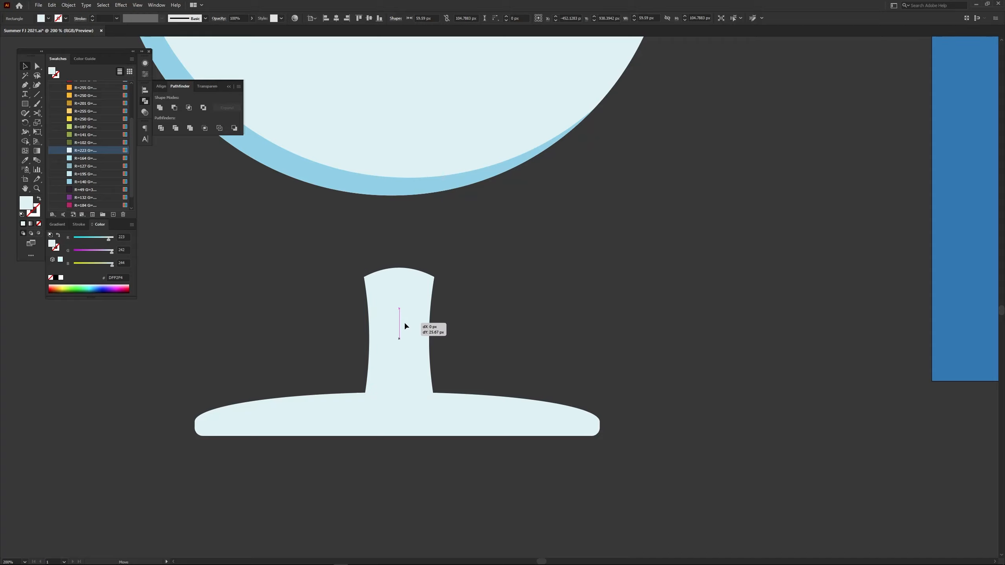
pyautogui.moveTo(405, 324); pyautogui.dragTo(405, 322)
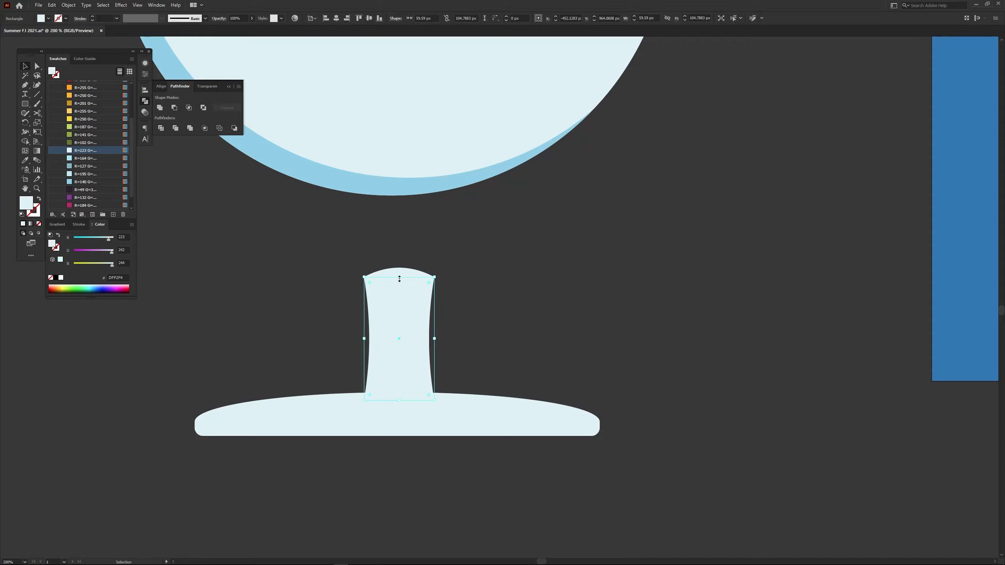
pyautogui.moveTo(399, 279)
pyautogui.mouseDown()
pyautogui.moveTo(397, 258)
pyautogui.moveTo(400, 277)
pyautogui.mouseUp()
pyautogui.hotkey('ctrl', '-')
pyautogui.hotkey('ctrl', '-')
pyautogui.moveTo(498, 286); pyautogui.dragTo(449, 349)
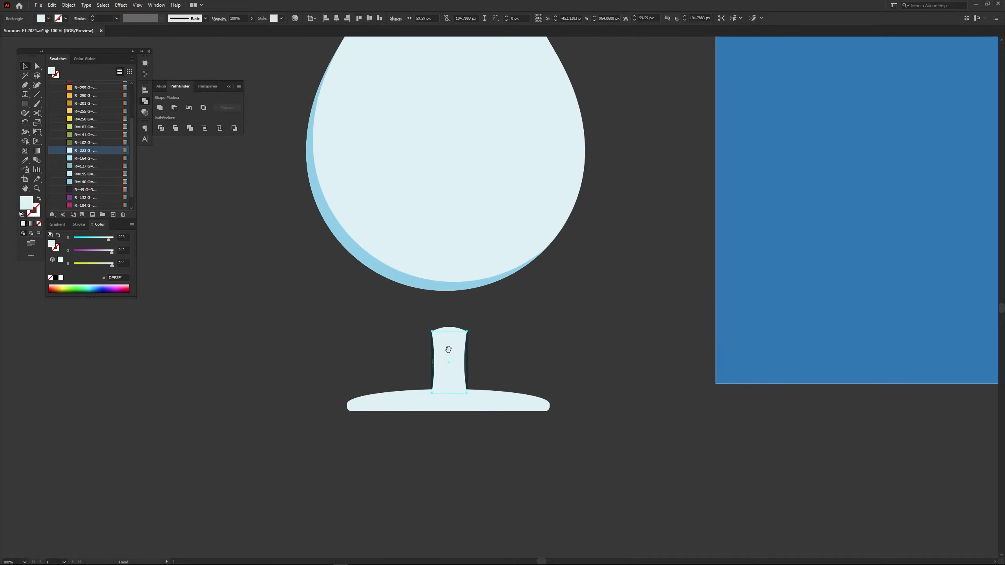
# Expand the warped stem's appearance and select the base together with it.
pyautogui.click(67, 4)
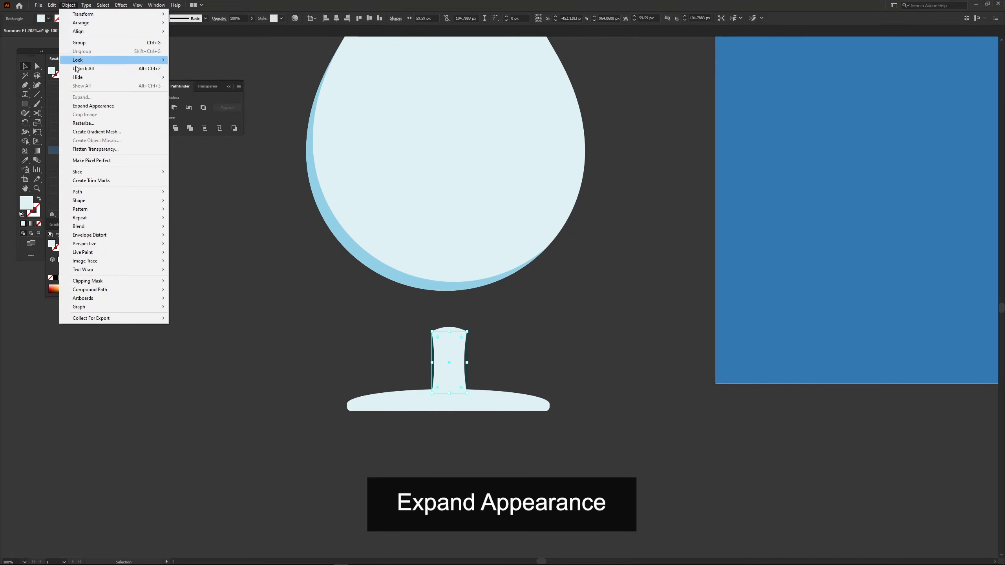
pyautogui.click(80, 106)
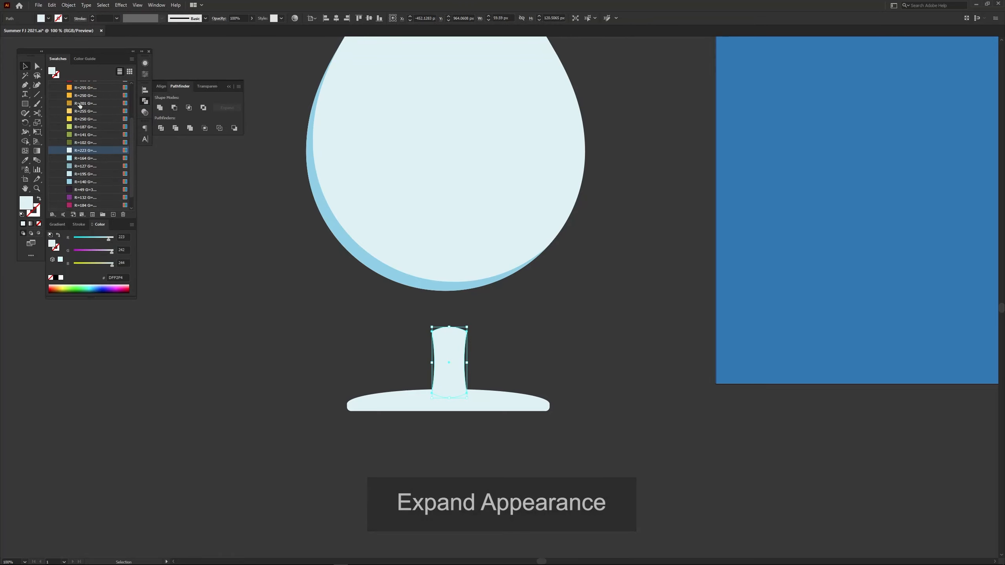
pyautogui.moveTo(506, 326); pyautogui.dragTo(450, 280)
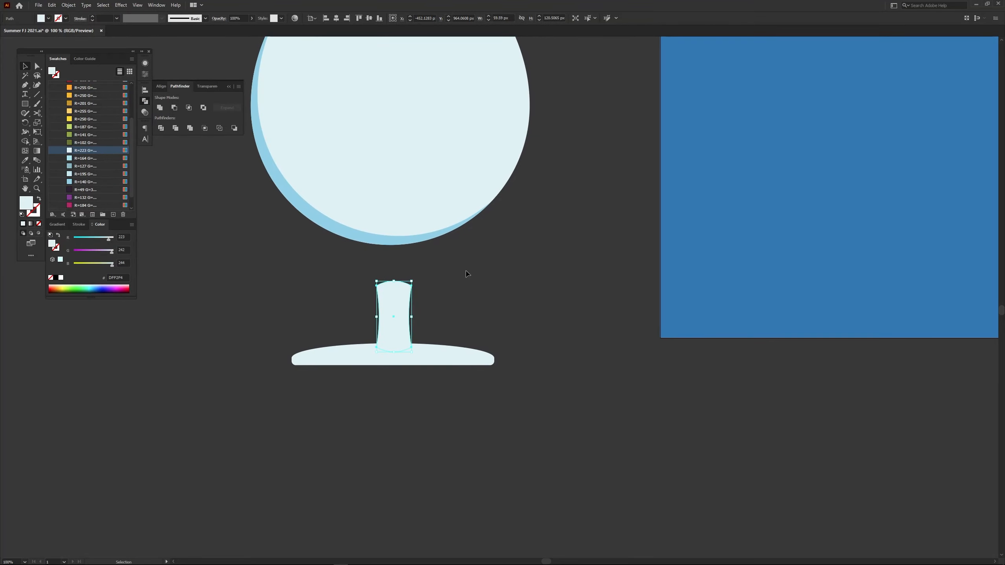
pyautogui.keyDown('shift'); pyautogui.click(340, 357); pyautogui.keyUp('shift')
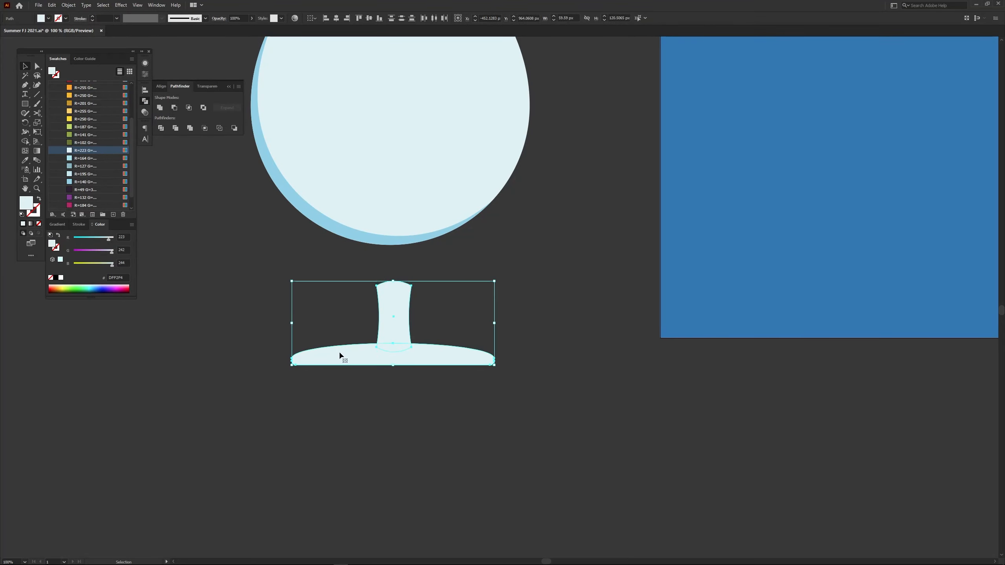
# Align the stem and base on their horizontal centres and unite them into one shape.
pyautogui.click(336, 18)
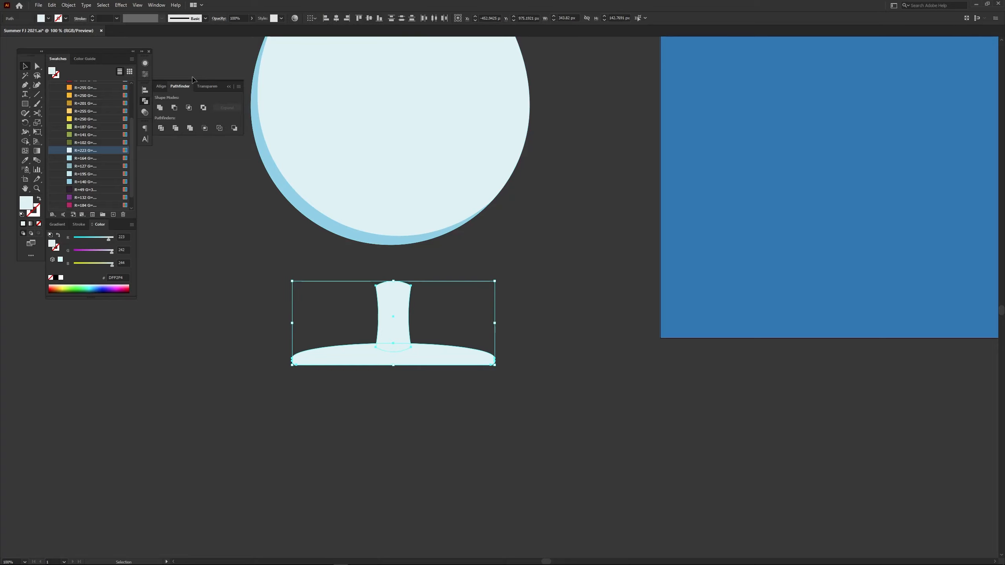
pyautogui.click(159, 108)
# Fully round the two inner corners where the stem meets the base.
pyautogui.press('a')
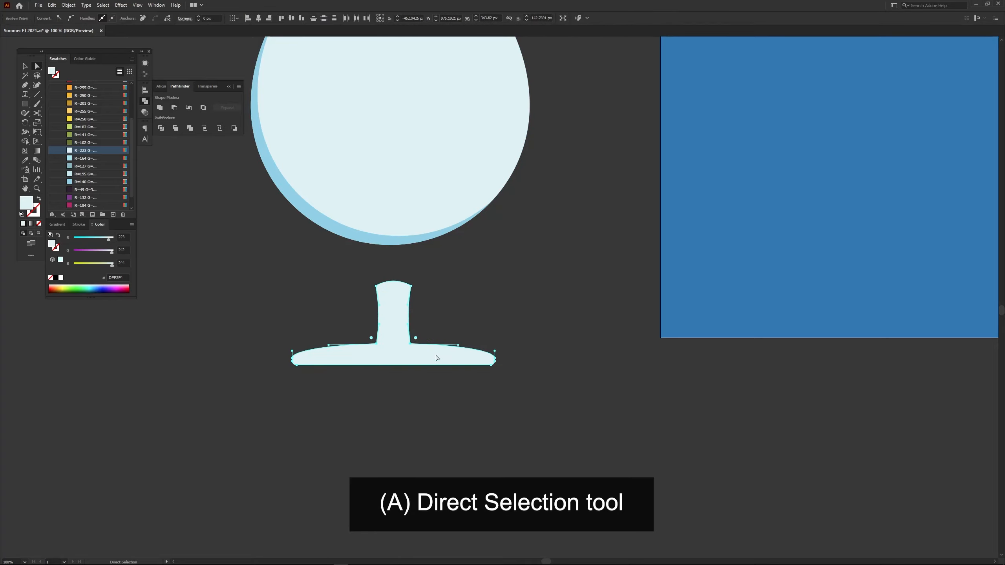
pyautogui.moveTo(416, 338); pyautogui.dragTo(416, 280)
pyautogui.click(496, 307)
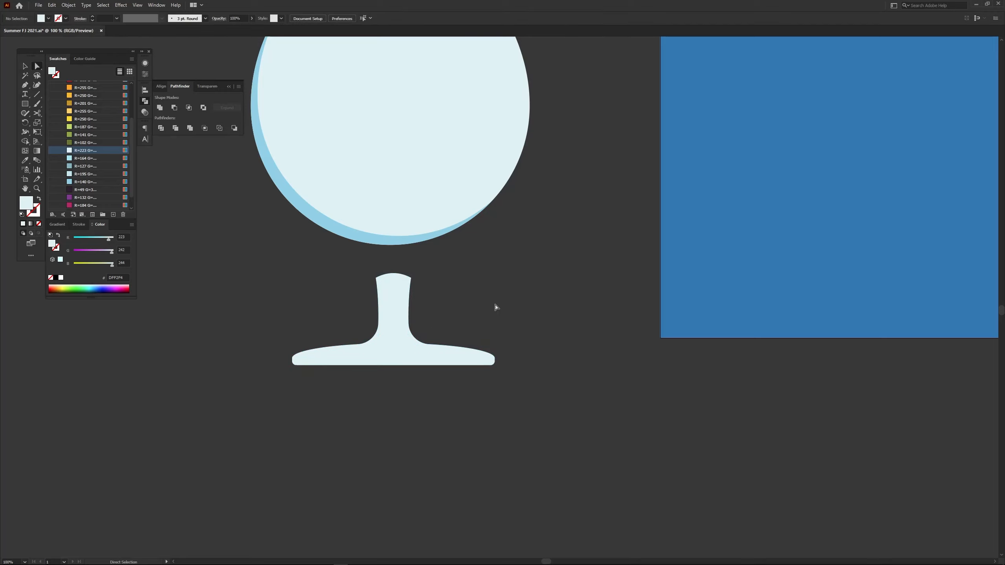
# With the Pen tool, draw a slanted-bottom quadrilateral covering the stem's upper end, filled with the R=195 G=233 B=244 swatch.
pyautogui.press('p')
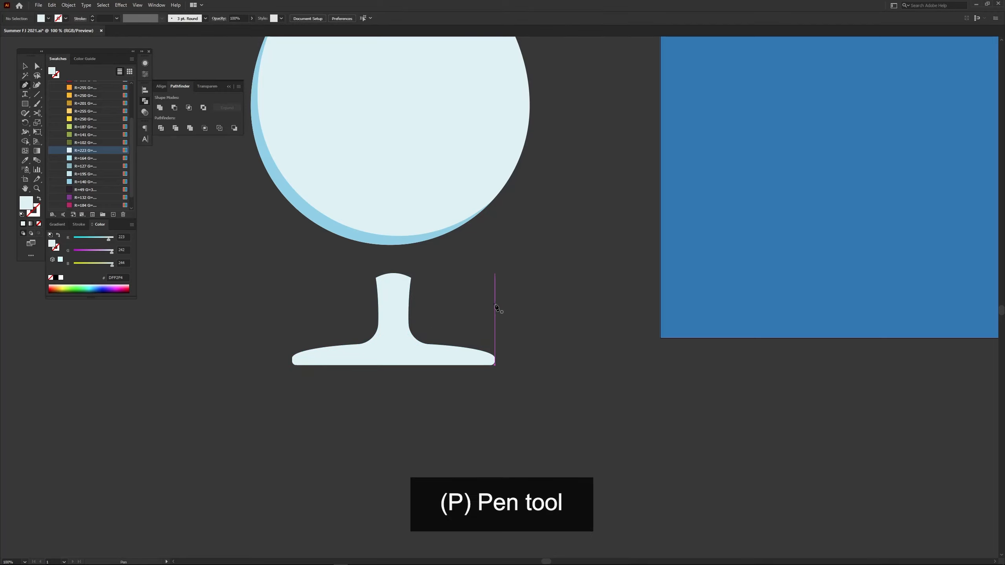
pyautogui.click(99, 175)
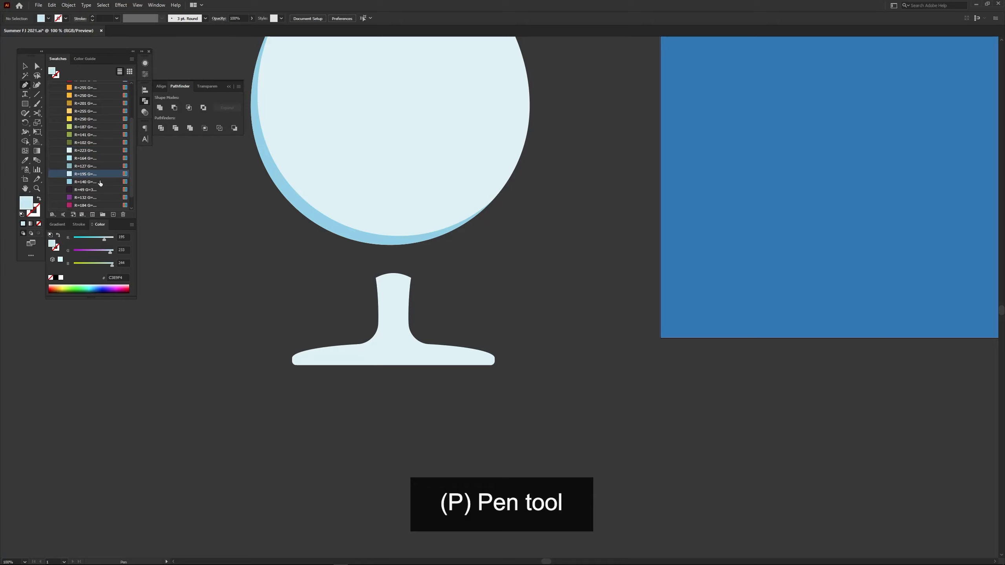
pyautogui.click(372, 291)
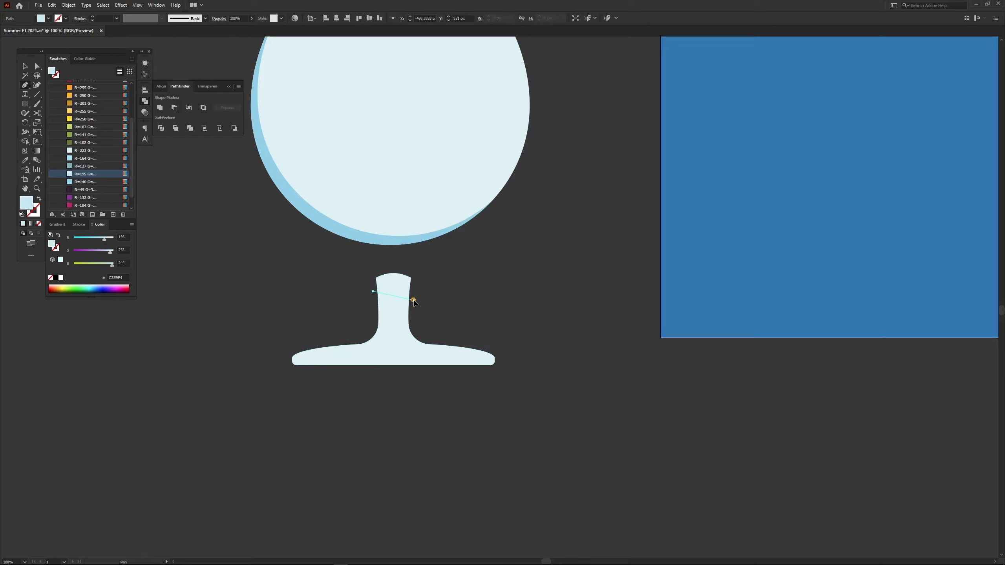
pyautogui.click(414, 300)
pyautogui.click(420, 268)
pyautogui.click(358, 264)
pyautogui.click(372, 291)
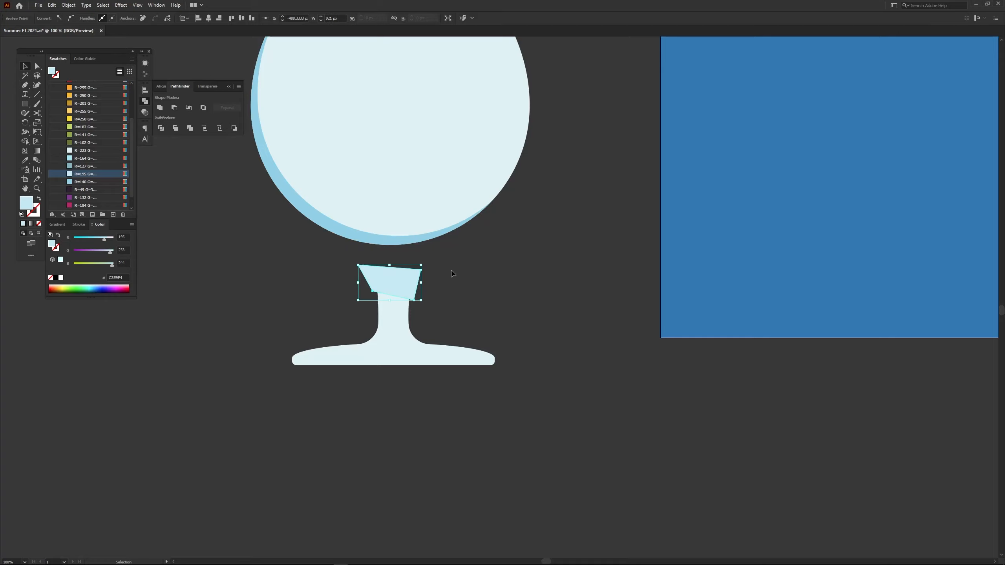
# Remove the parts of the quadrilateral outside the stem with the Shape Builder, keeping the slanted shadow on the stem.
pyautogui.keyDown('shift'); pyautogui.click(399, 311); pyautogui.keyUp('shift')
pyautogui.hotkey('shift', 'm')
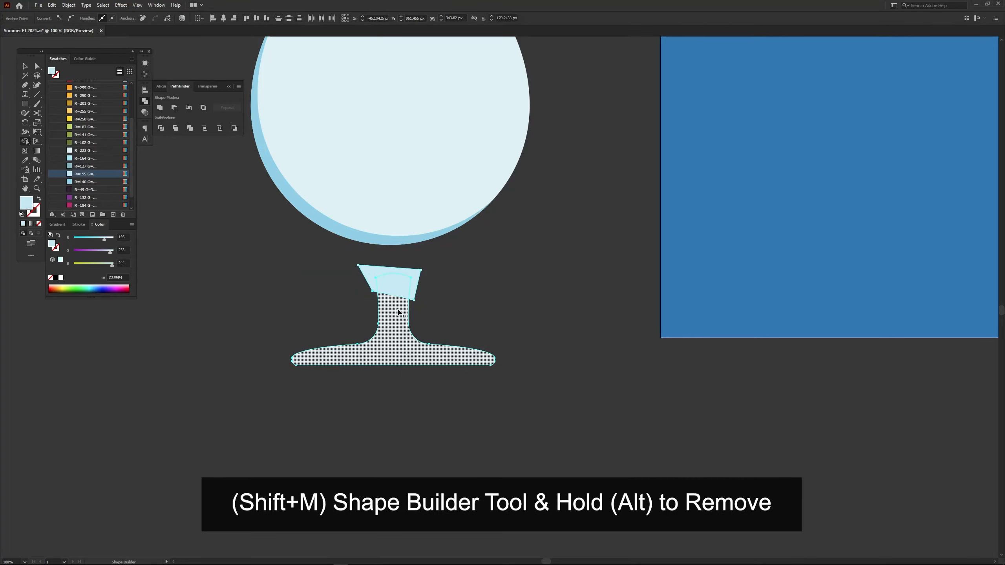
pyautogui.keyDown('alt'); pyautogui.click(368, 272); pyautogui.keyUp('alt')
pyautogui.press('v')
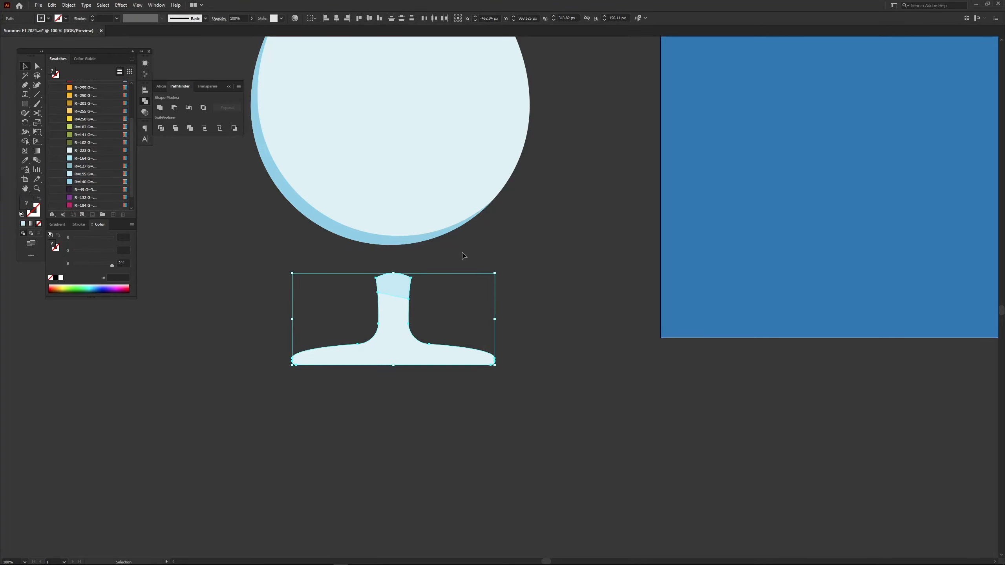
pyautogui.click(466, 256)
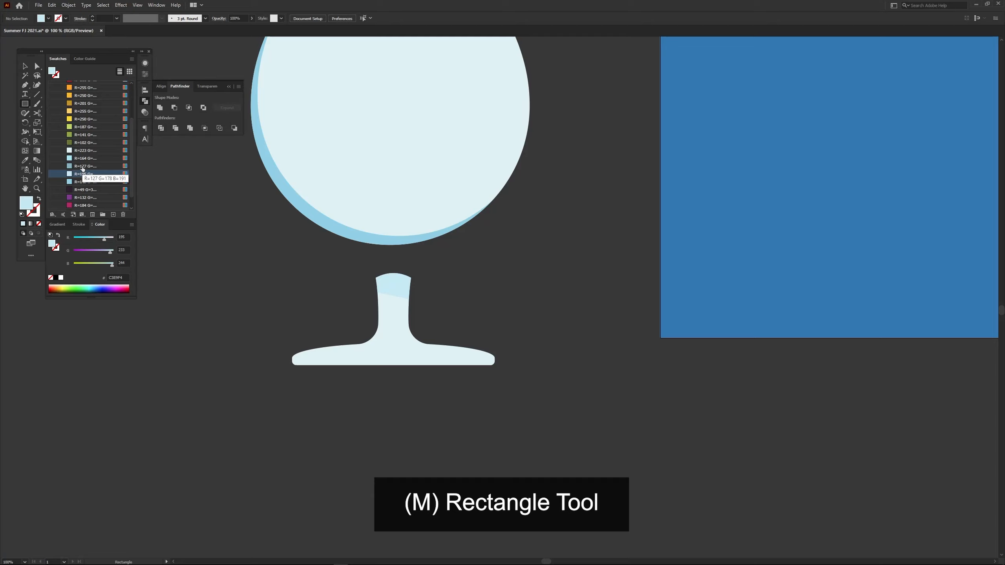
# Draw a rectangle about 390 by 30 px over the base's lower edge, filled with the R=140 G=208 B=231 swatch.
pyautogui.click(86, 182)
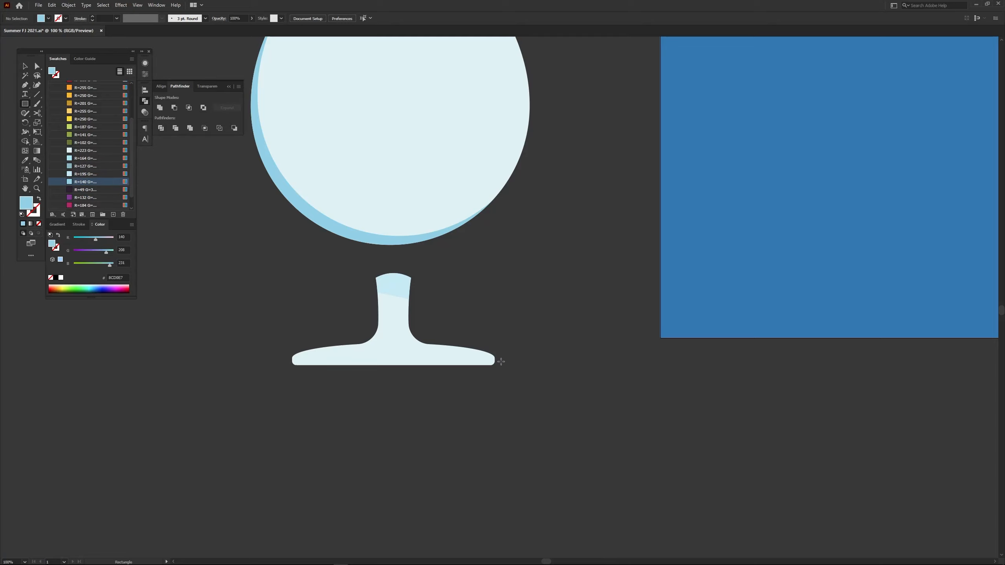
pyautogui.moveTo(498, 359); pyautogui.dragTo(268, 378)
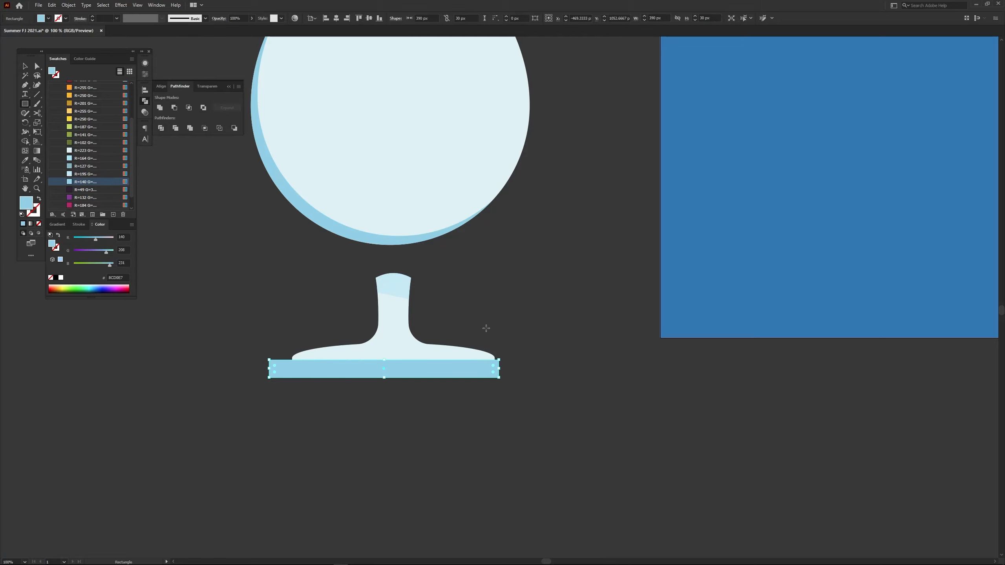
# Try trimming the blue rectangle to the base's outline with the Shape Builder, and undo the trim.
pyautogui.keyDown('shift'); pyautogui.click(437, 353); pyautogui.keyUp('shift')
pyautogui.hotkey('shift', 'm')
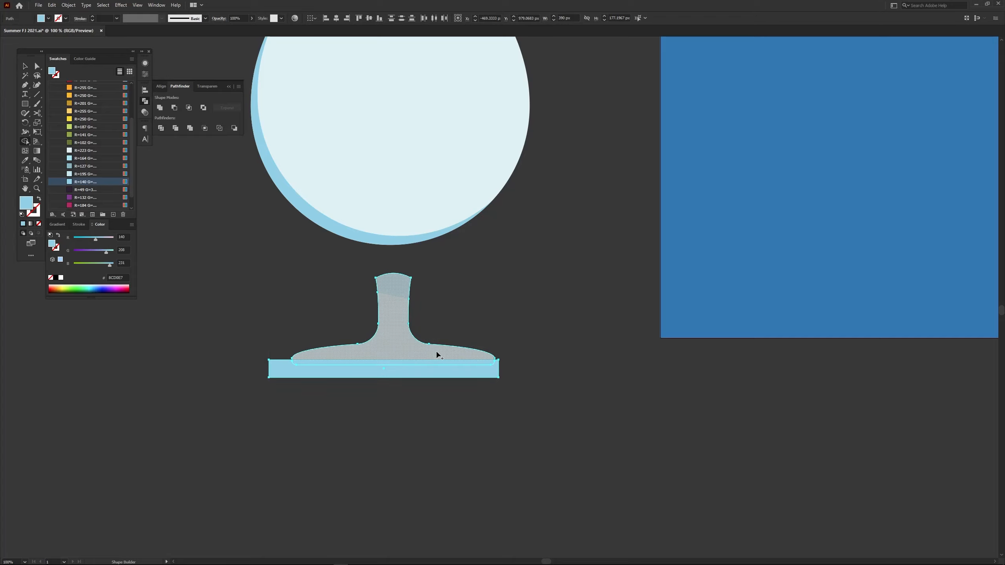
pyautogui.keyDown('alt'); pyautogui.click(439, 372); pyautogui.keyUp('alt')
pyautogui.press('a')
pyautogui.click(521, 390)
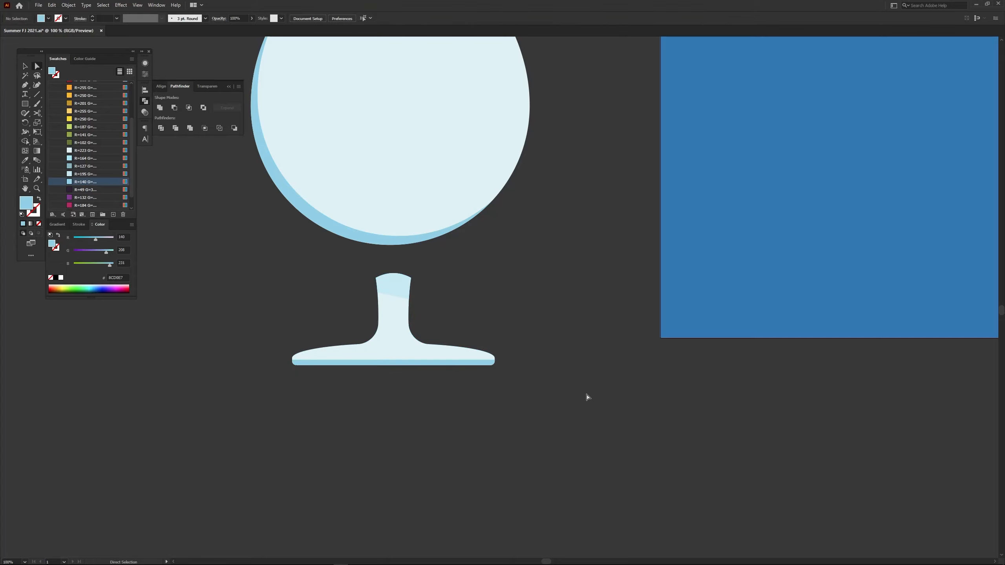
pyautogui.hotkey('ctrl', 'z')
pyautogui.click(536, 323)
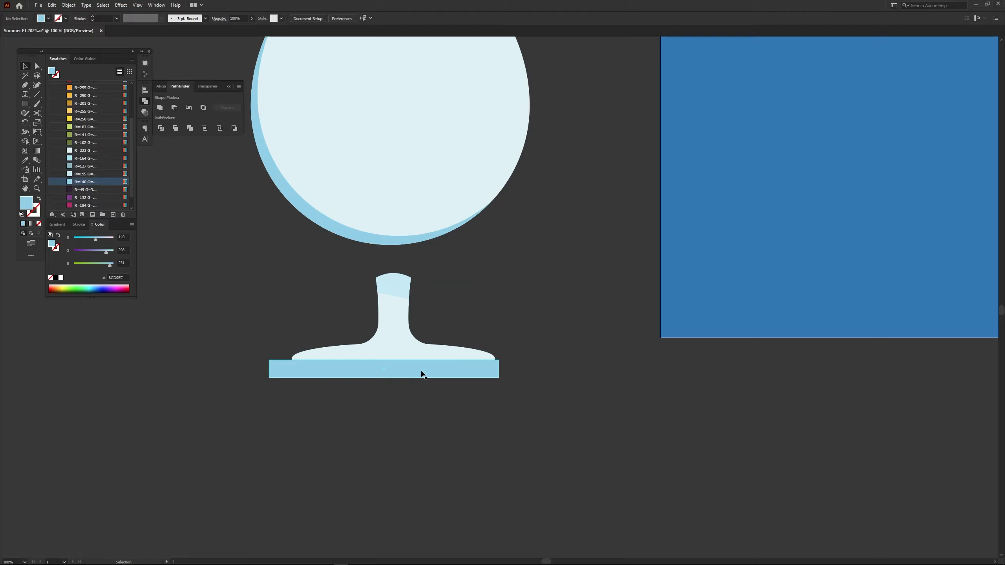
# Centre the blue rectangle on the base slightly lower and trim off everything outside the base with the Shape Builder.
pyautogui.moveTo(421, 371); pyautogui.dragTo(431, 372)
pyautogui.keyDown('shift'); pyautogui.click(451, 358); pyautogui.keyUp('shift')
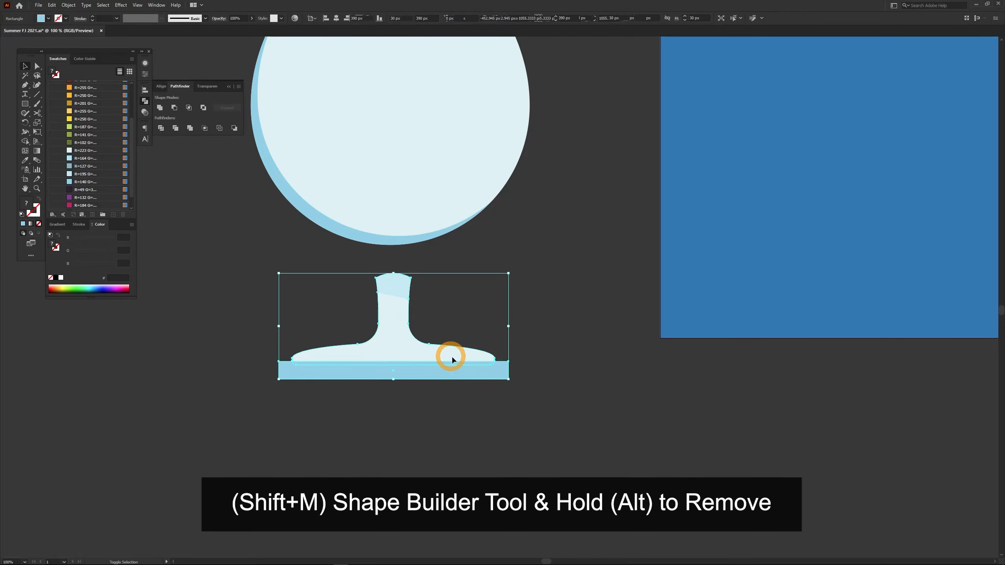
pyautogui.hotkey('shift', 'm')
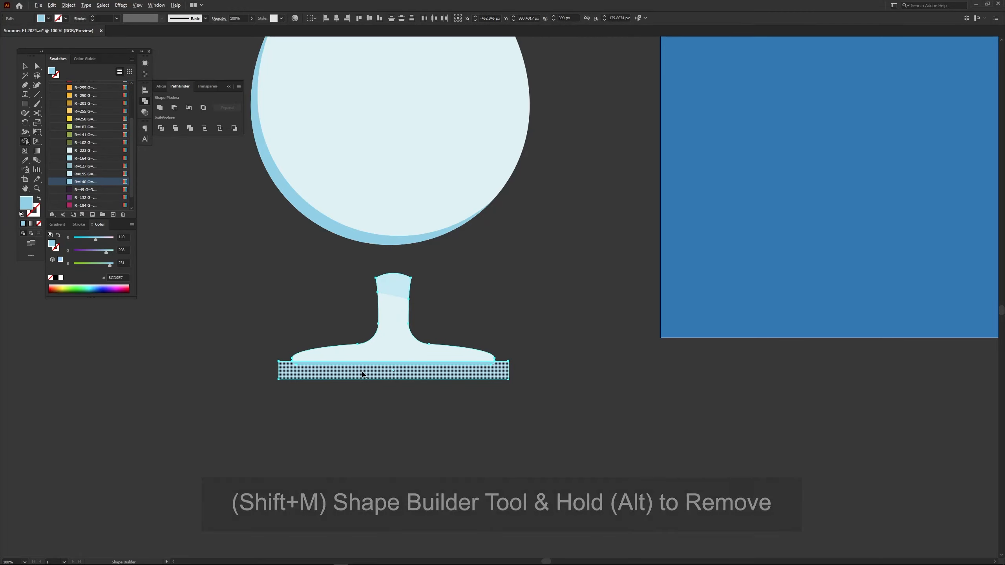
pyautogui.keyDown('alt'); pyautogui.click(397, 376); pyautogui.keyUp('alt')
pyautogui.press('v')
pyautogui.click(439, 382)
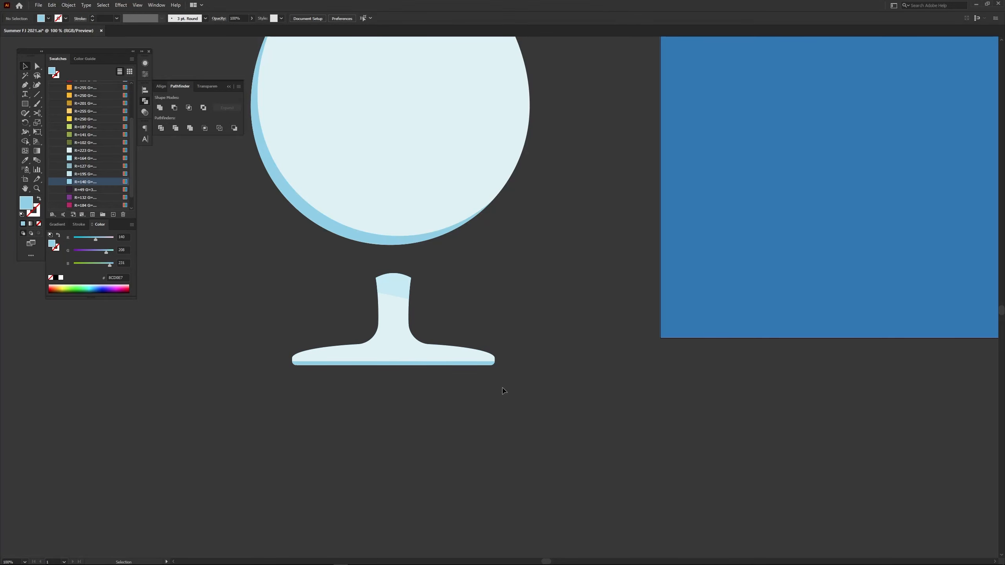
# Draw a collar rectangle about 85 by 20 px over the stem's top, filled R=164 G=229 B=243, and round its lower corners.
pyautogui.press('m')
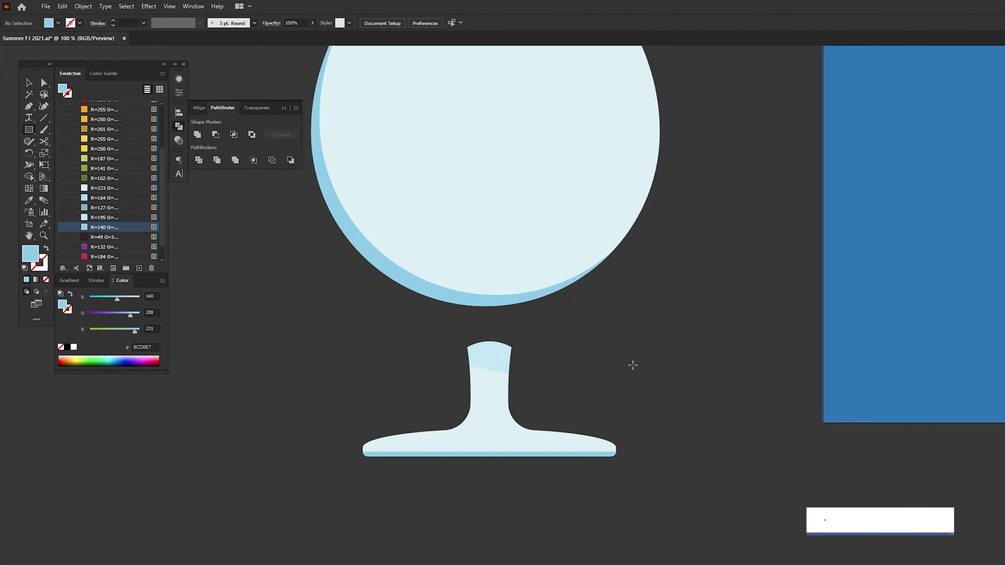
pyautogui.click(112, 198)
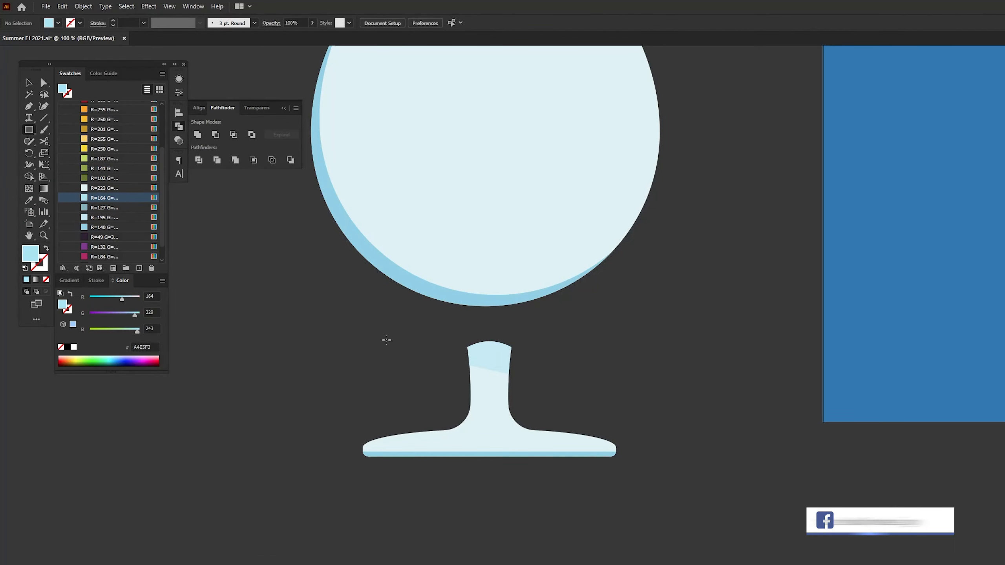
pyautogui.moveTo(570, 337)
pyautogui.mouseDown()
pyautogui.moveTo(635, 356)
pyautogui.moveTo(471, 308)
pyautogui.moveTo(497, 345)
pyautogui.moveTo(489, 338)
pyautogui.mouseUp()
pyautogui.press('v')
pyautogui.press('a')
pyautogui.click(466, 320)
pyautogui.press('v')
pyautogui.click(574, 359)
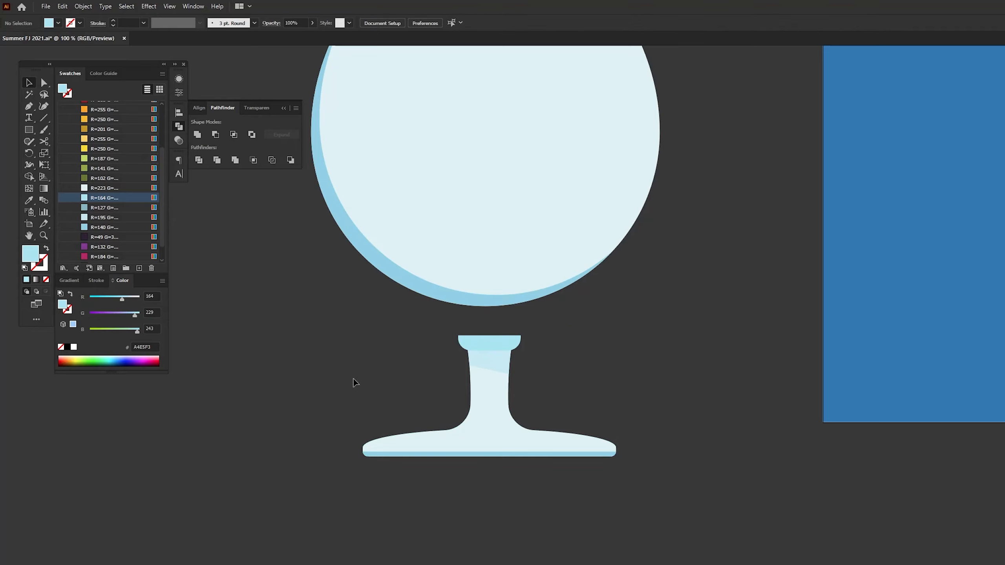
# Widen the collar symmetrically to about 103 px.
pyautogui.click(489, 346)
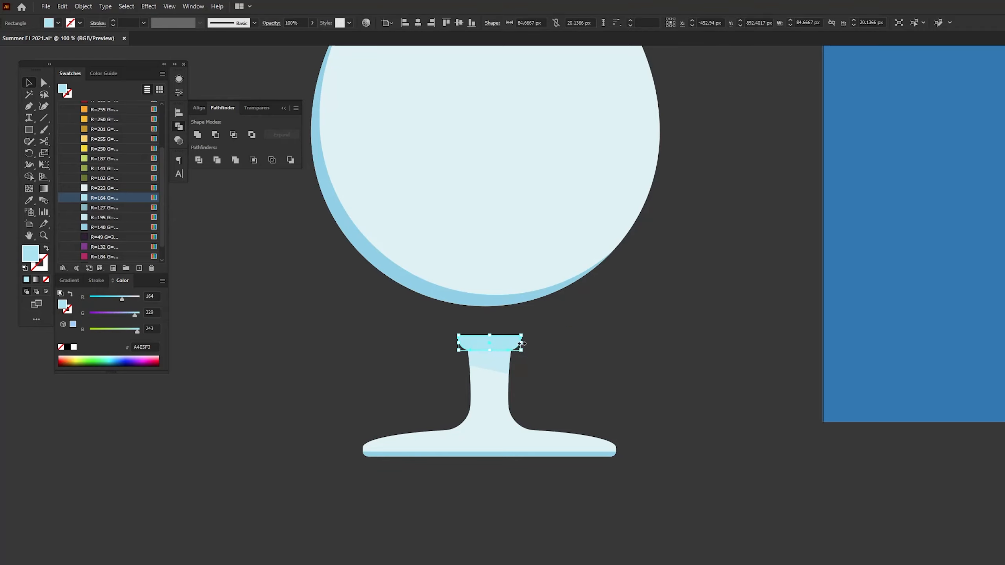
pyautogui.moveTo(521, 342); pyautogui.dragTo(530, 343)
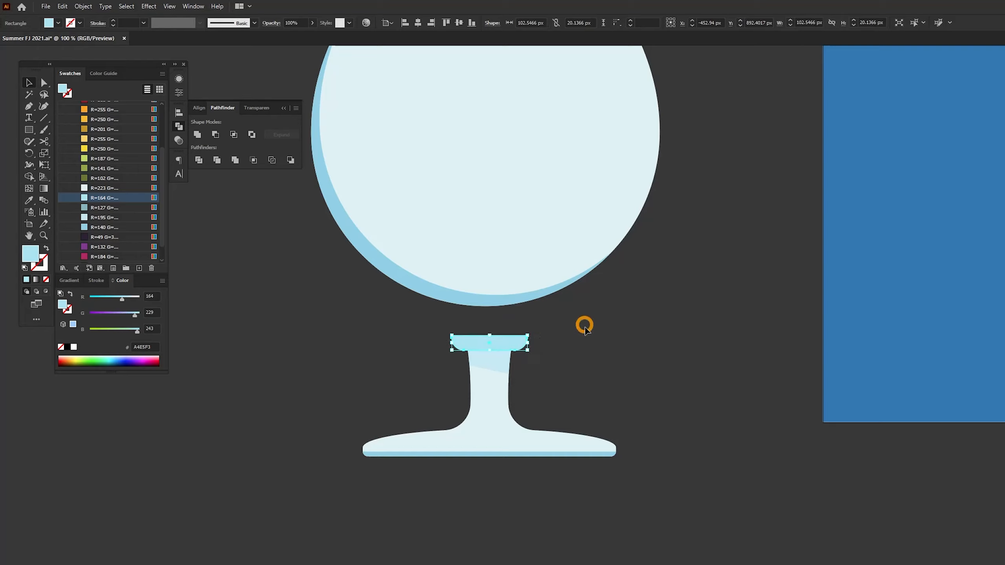
pyautogui.moveTo(576, 363); pyautogui.dragTo(575, 363)
# Group the collar, stem, base and their shadow shapes together.
pyautogui.moveTo(572, 318); pyautogui.dragTo(323, 479)
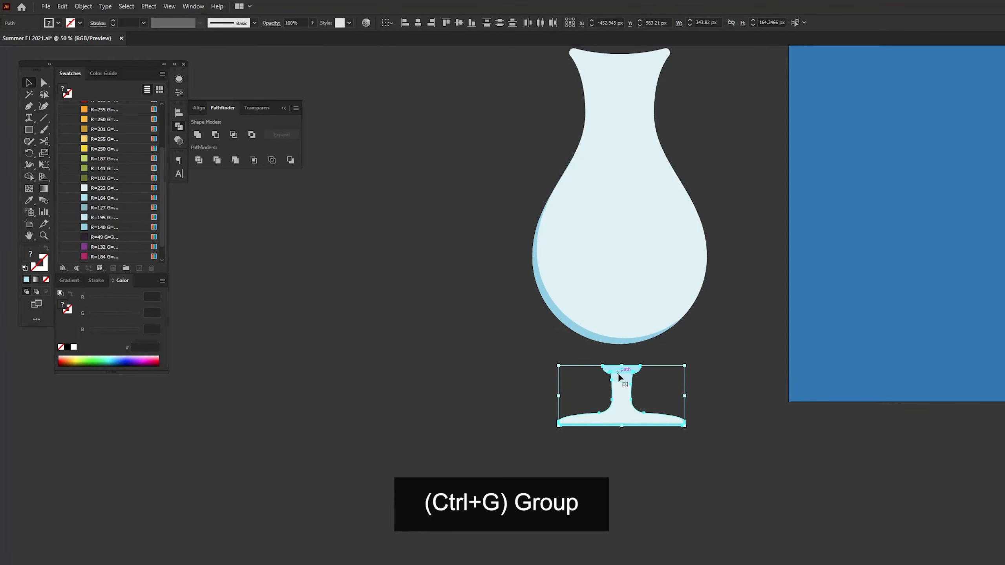
pyautogui.rightClick(633, 372)
pyautogui.click(657, 435)
pyautogui.click(658, 437)
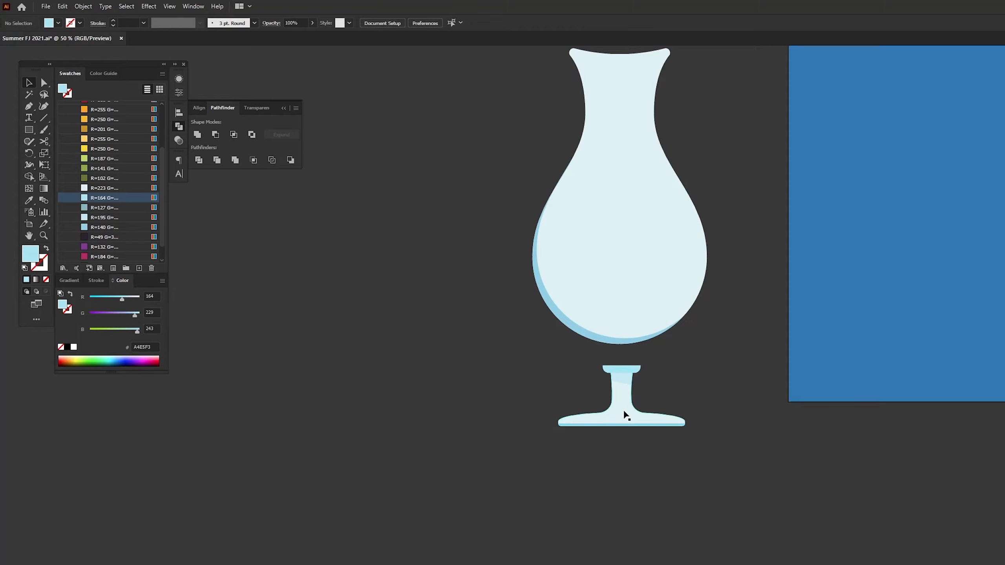
# Move the grouped stem up against the vessel's underside and align it with the vessel on their horizontal centres.
pyautogui.moveTo(623, 410); pyautogui.dragTo(623, 385)
pyautogui.click(565, 314)
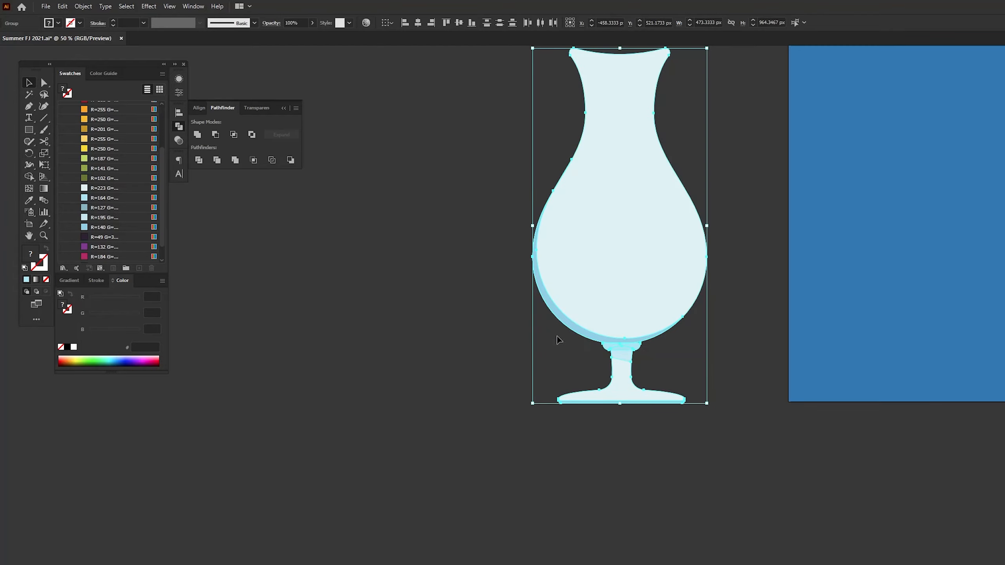
pyautogui.click(418, 24)
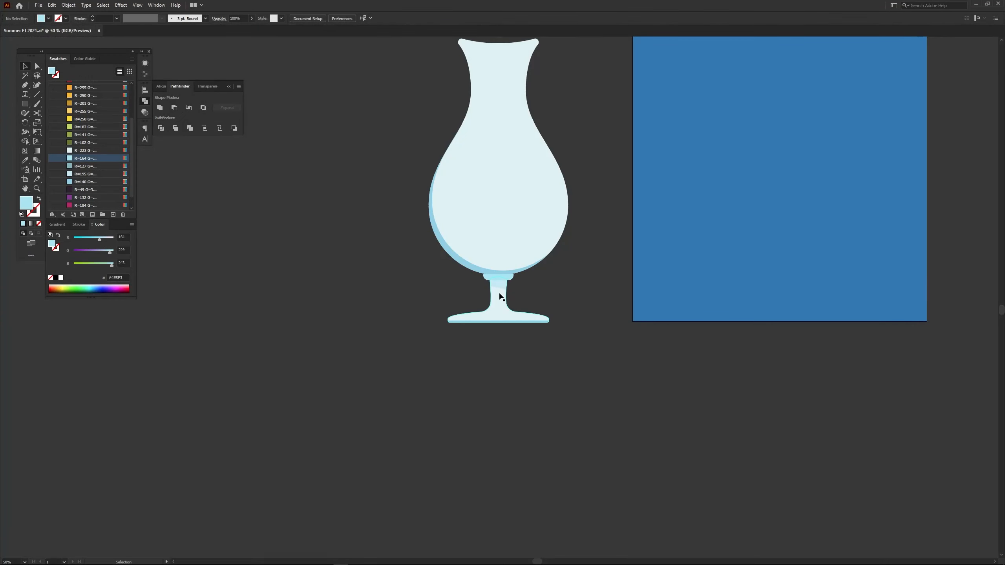
# Nudge the stem group up 3 px to overlap the vessel's underside and send it to the back.
pyautogui.click(620, 370)
pyautogui.hotkey('ctrl', '+')
pyautogui.hotkey('ctrl', '+')
pyautogui.hotkey('ctrl', '+')
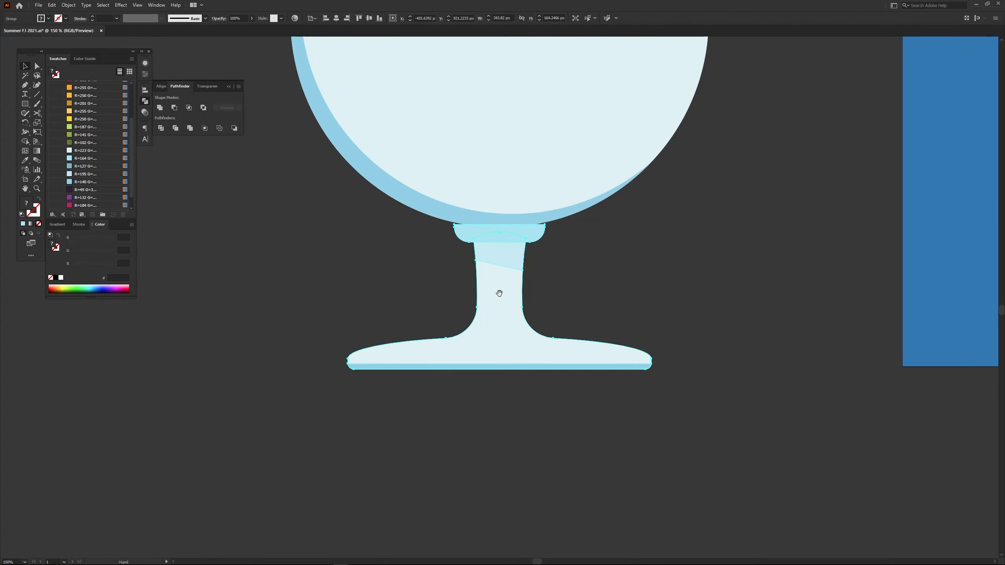
pyautogui.moveTo(499, 295); pyautogui.dragTo(406, 379)
pyautogui.press('Up')
pyautogui.press('Up')
pyautogui.press('Up')
pyautogui.hotkey('ctrl', 'shift', '[')
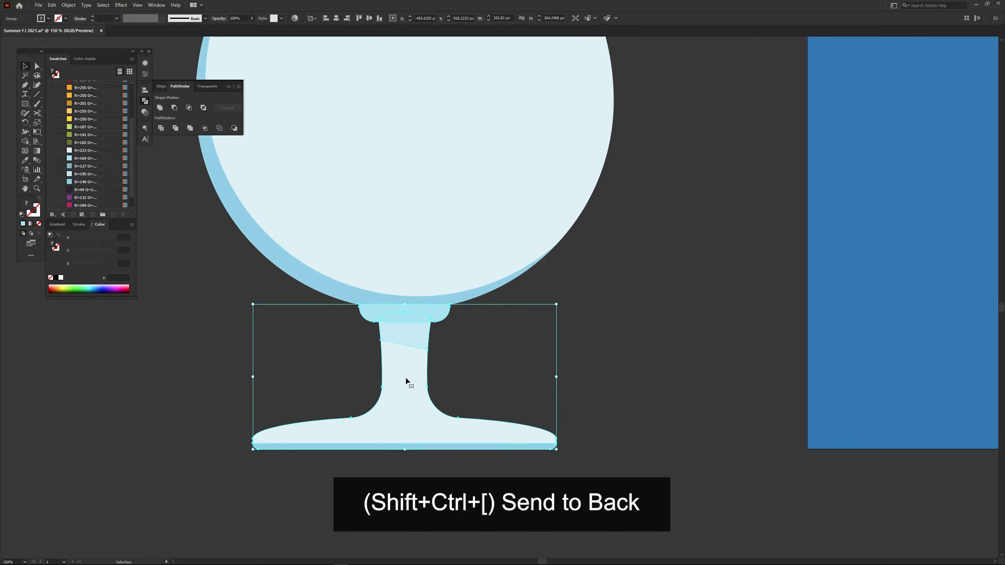
pyautogui.click(509, 345)
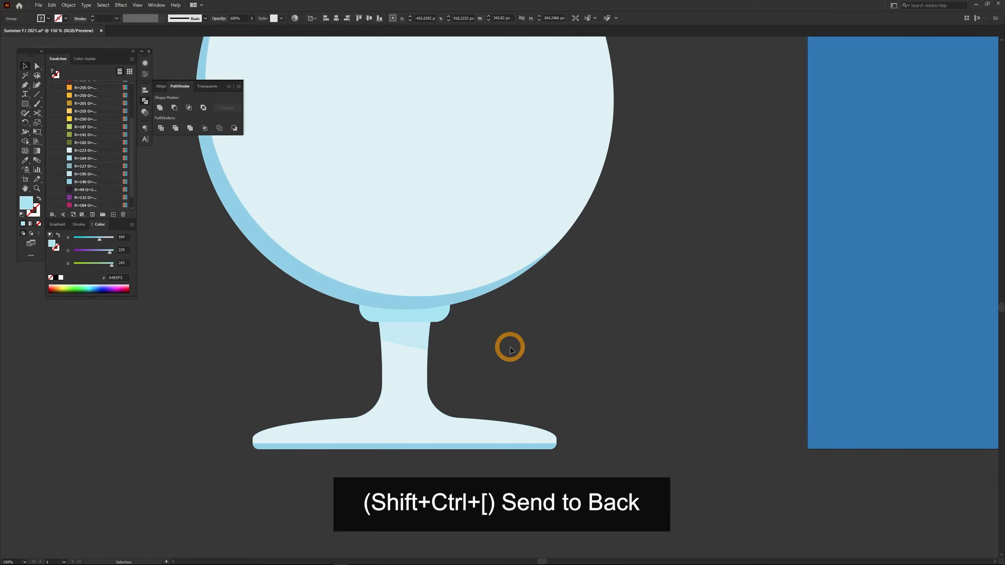
# Offset the vessel's path inward by about 23 px and fill the new inner shape with the R=255 G=211 B=92 swatch.
pyautogui.hotkey('ctrl', '-')
pyautogui.hotkey('ctrl', '-')
pyautogui.click(412, 207)
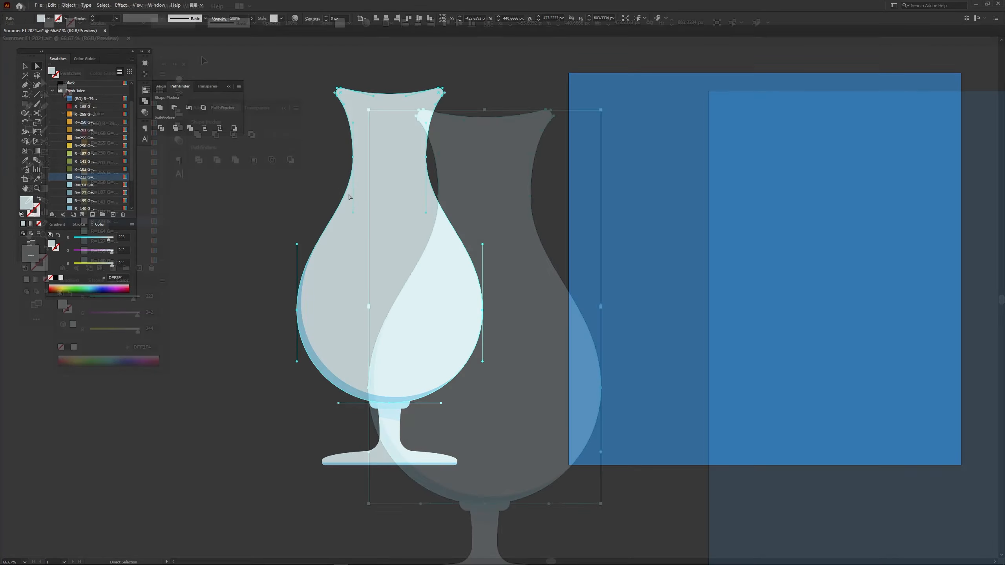
pyautogui.click(68, 4)
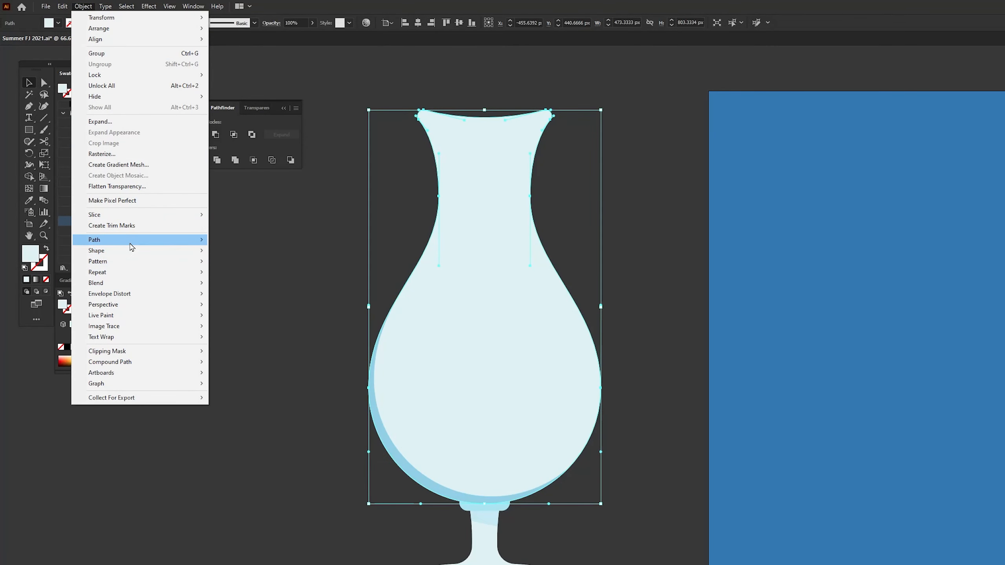
pyautogui.moveTo(134, 240)
pyautogui.click(265, 276)
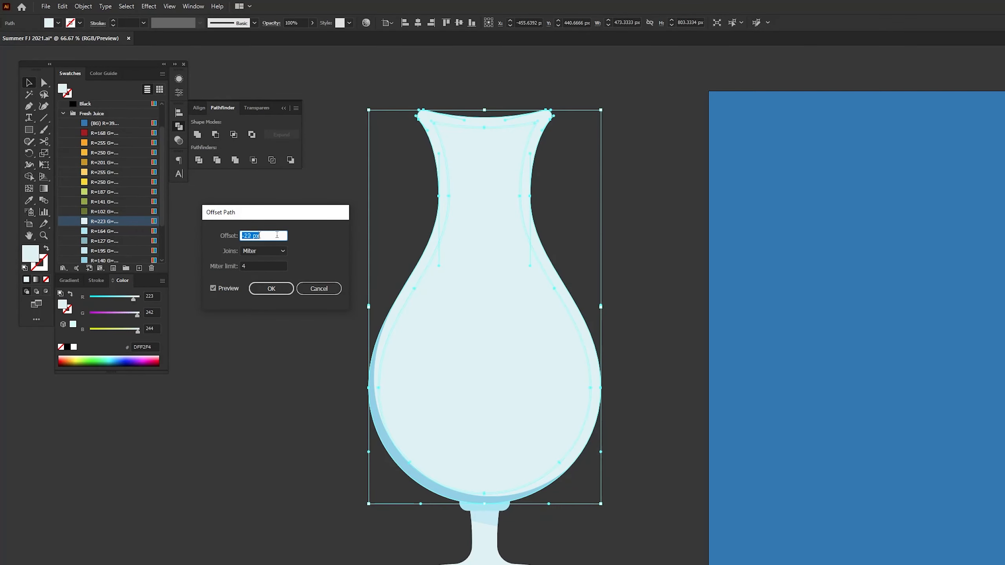
pyautogui.click(261, 288)
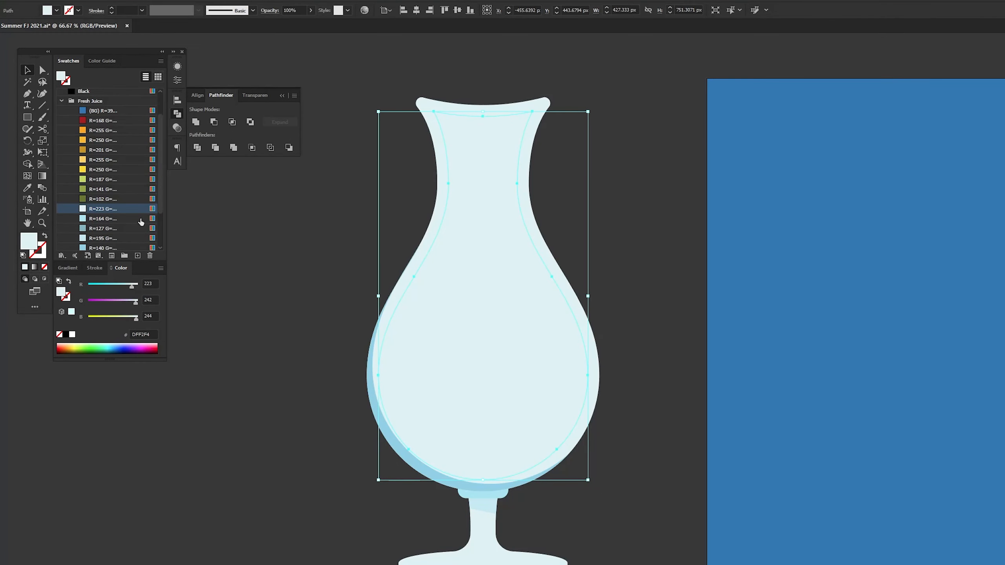
pyautogui.click(109, 162)
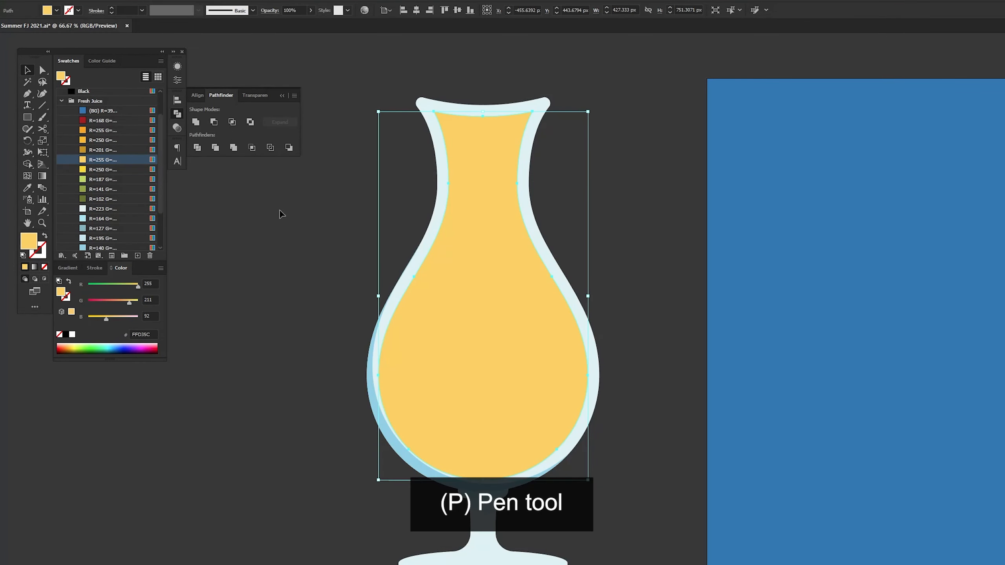
# Draw a shallow, downward-bowed Pen curve across the base of the vessel's neck, extending past the yellow fill on both sides.
pyautogui.press('p')
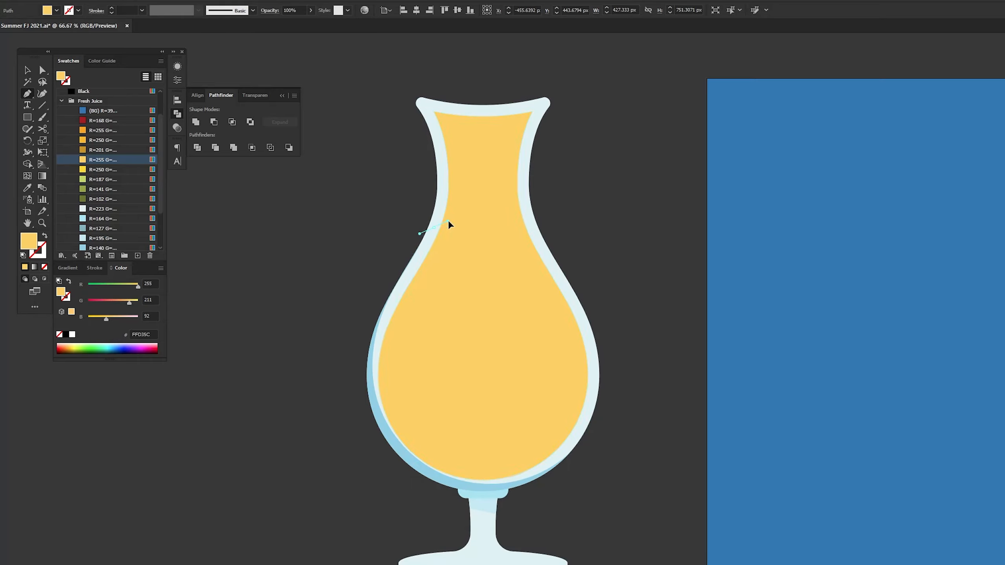
pyautogui.moveTo(448, 233); pyautogui.dragTo(450, 233)
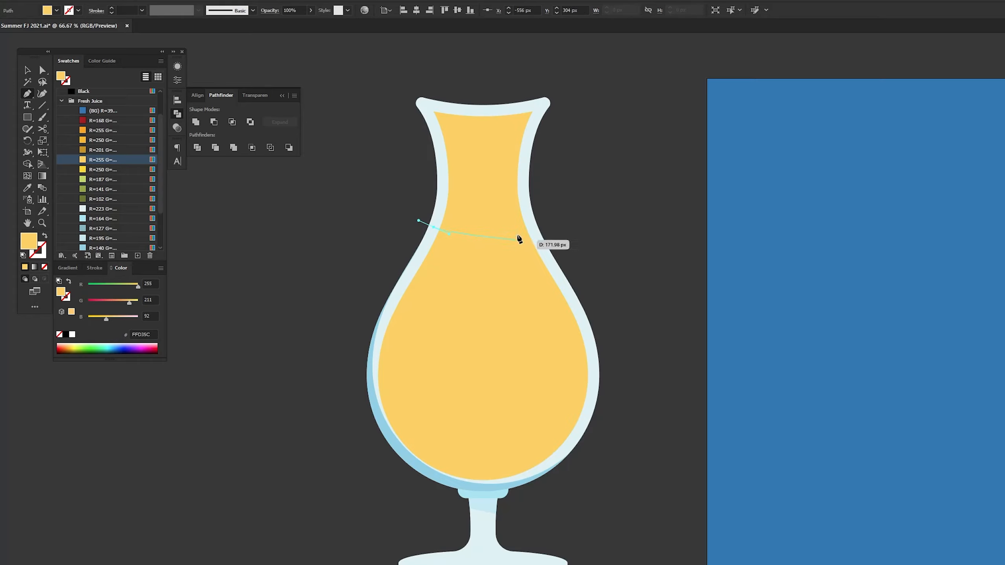
pyautogui.moveTo(546, 229); pyautogui.dragTo(584, 237)
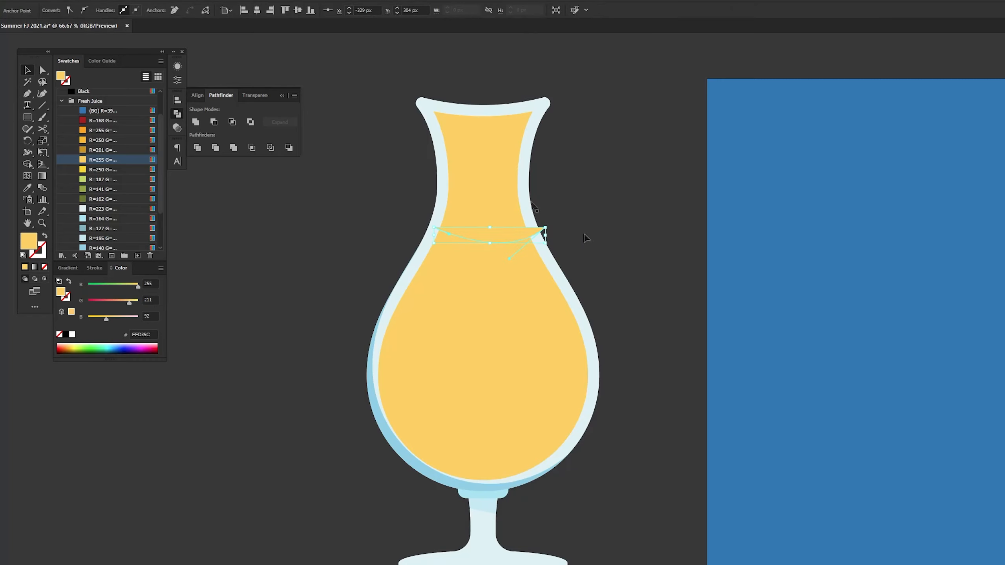
# Ungroup the vessel so its yellow inner shape can be edited separately, and deselect everything.
pyautogui.click(493, 189)
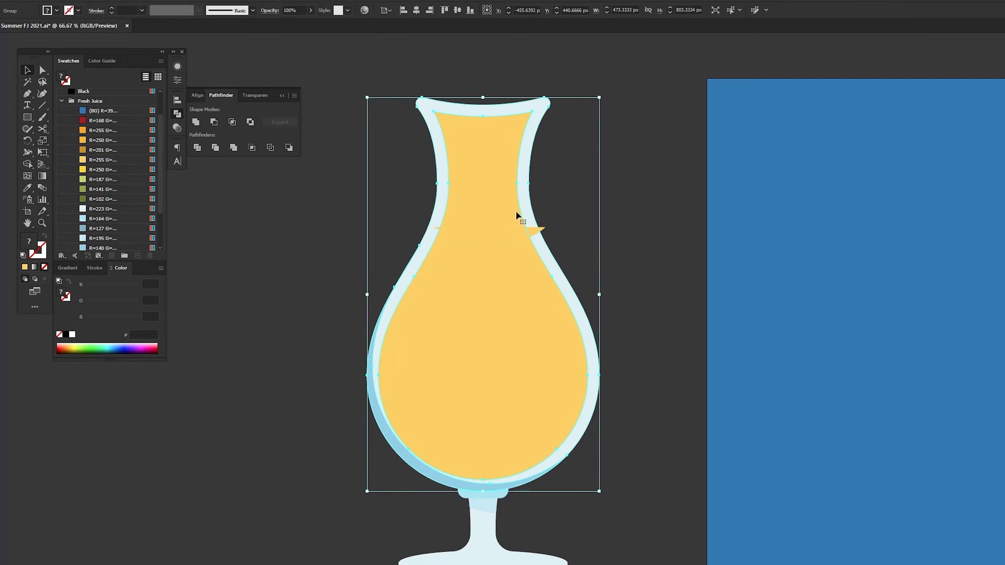
pyautogui.rightClick(526, 213)
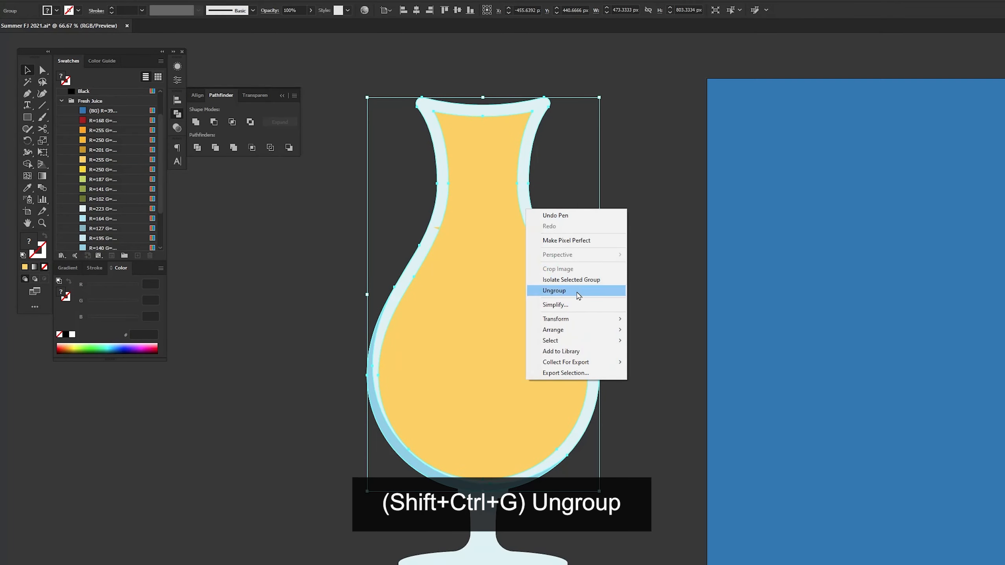
pyautogui.click(553, 290)
pyautogui.click(556, 203)
# Cut the yellow fill along the curve with the Shape Builder, removing the part in the neck and the leftover slivers.
pyautogui.click(507, 204)
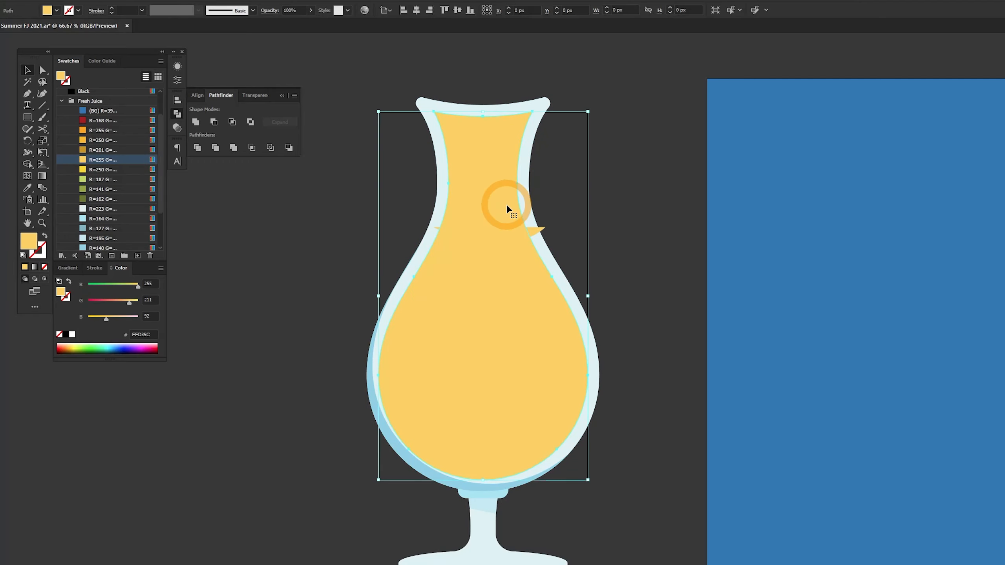
pyautogui.keyDown('shift'); pyautogui.click(538, 235); pyautogui.keyUp('shift')
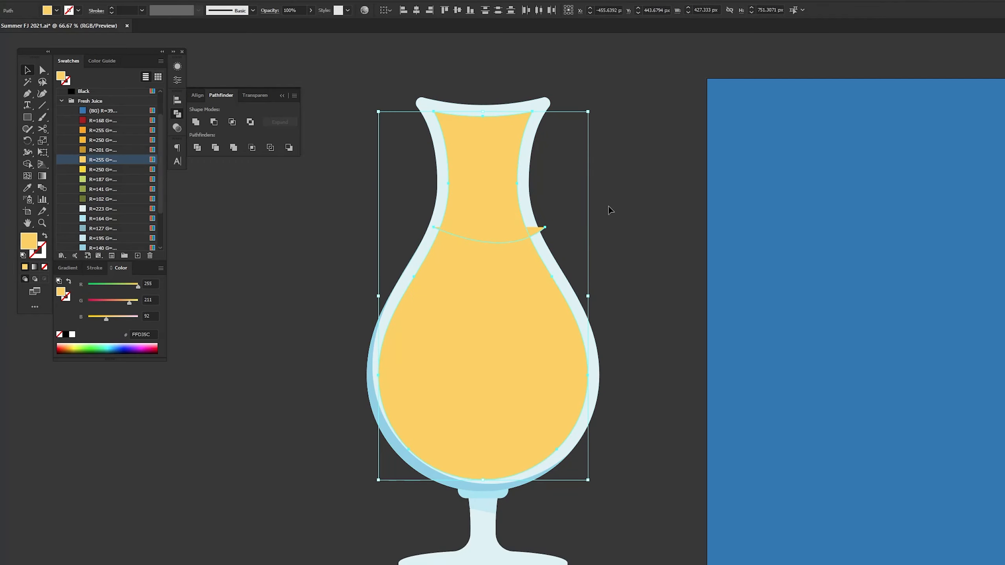
pyautogui.hotkey('shift', 'm')
pyautogui.keyDown('alt'); pyautogui.click(496, 234); pyautogui.keyUp('alt')
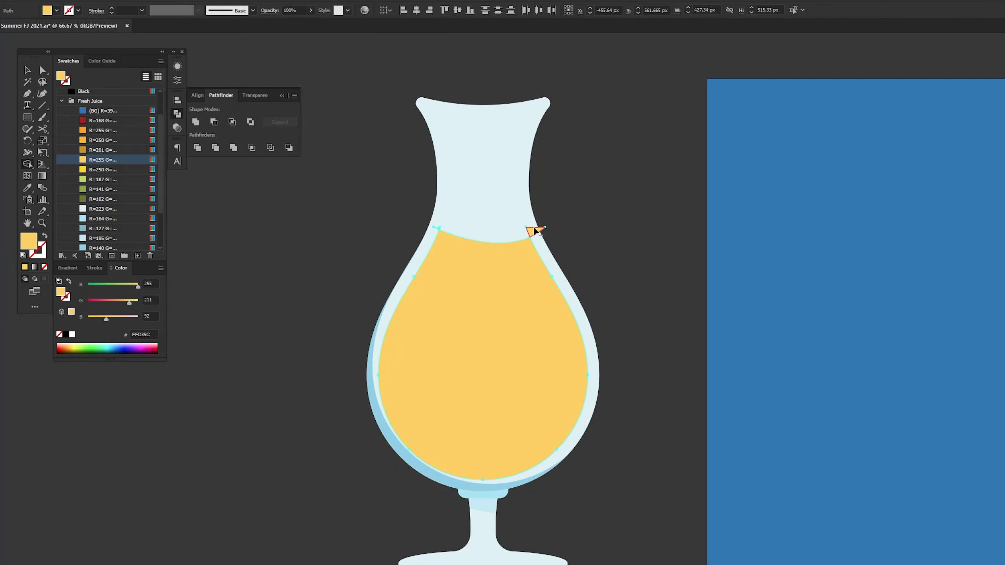
pyautogui.keyDown('alt'); pyautogui.click(437, 228); pyautogui.keyUp('alt')
# Fill the juice shape with a linear gradient at 90° and add a middle colour stop at 50%.
pyautogui.press('a')
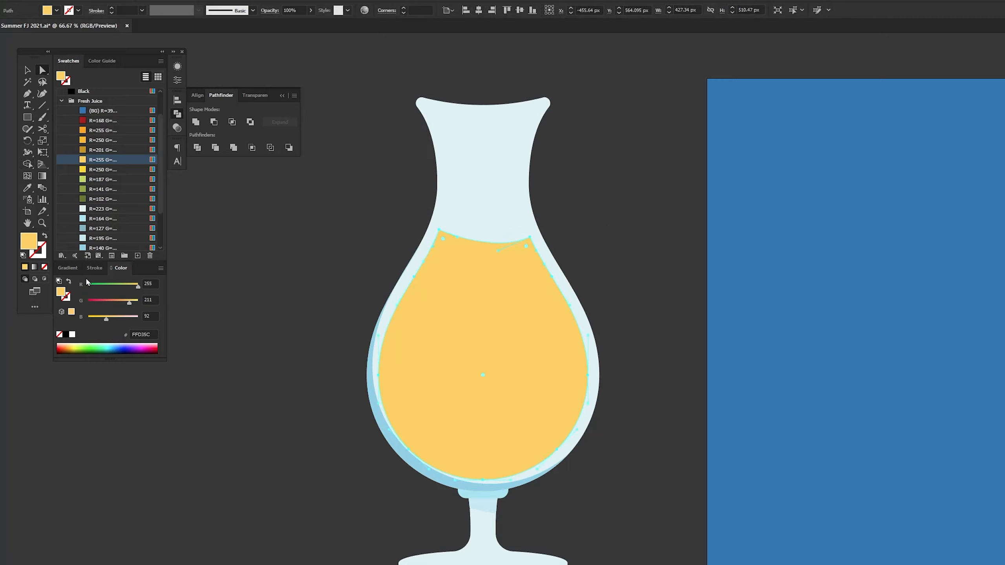
pyautogui.click(65, 268)
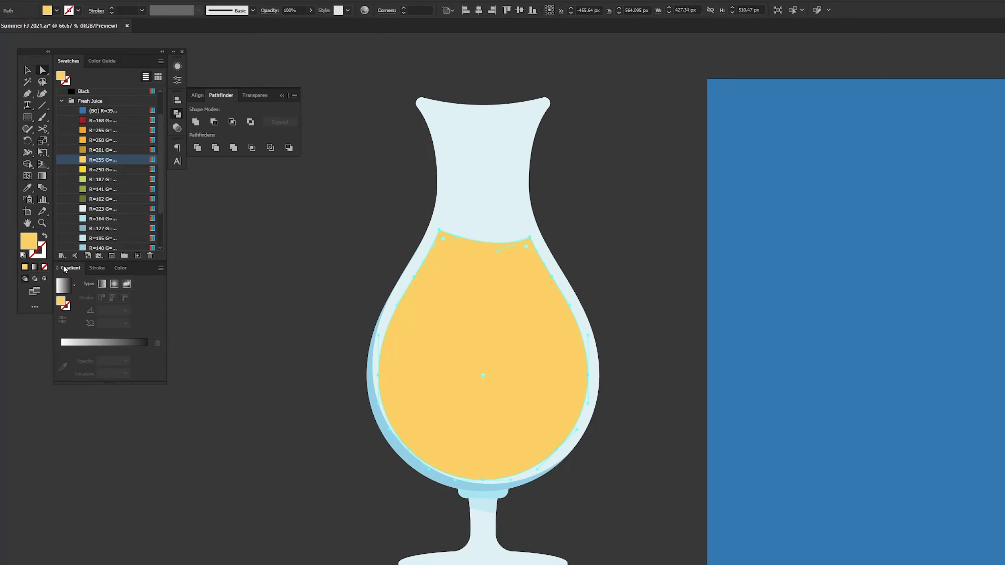
pyautogui.click(65, 291)
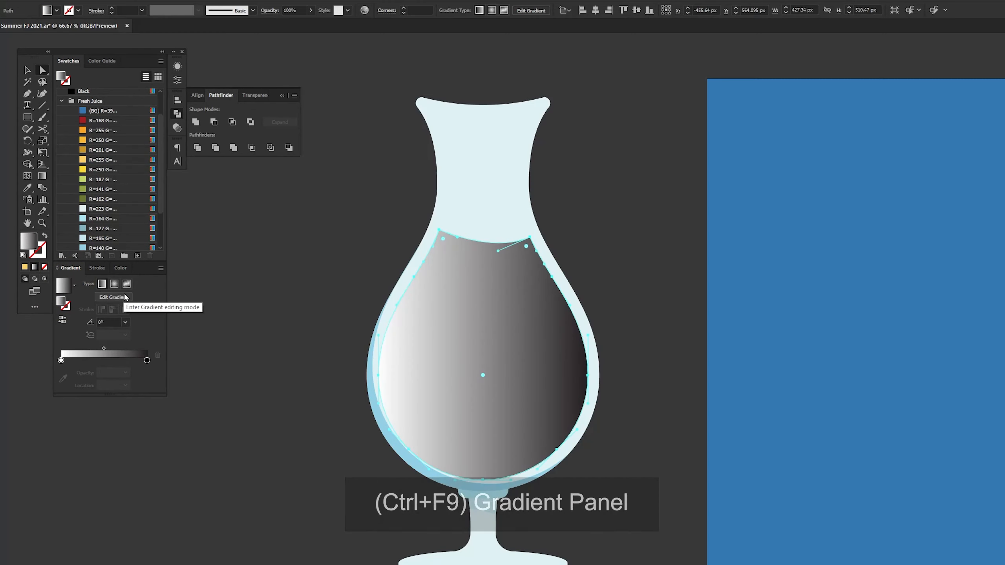
pyautogui.click(125, 322)
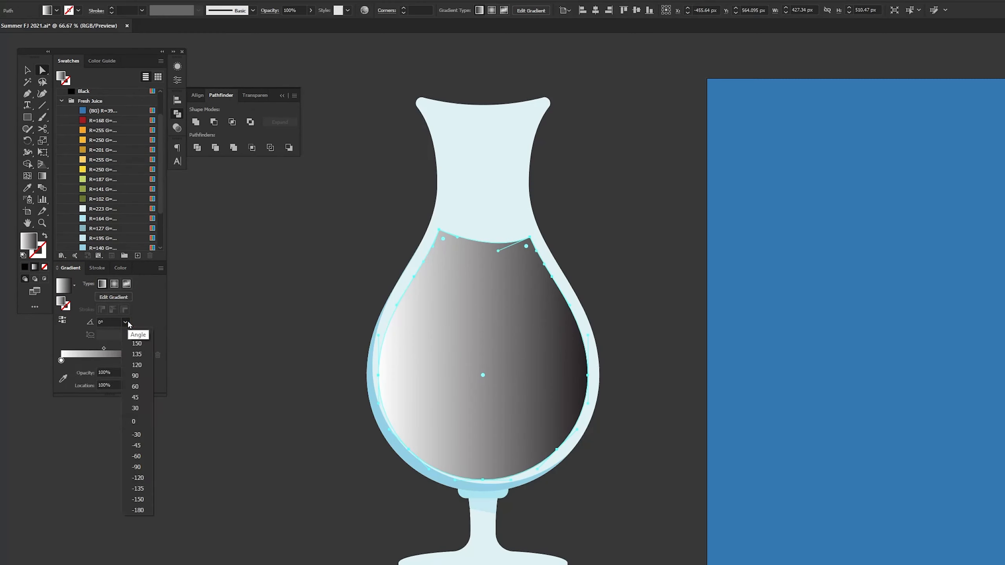
pyautogui.click(143, 376)
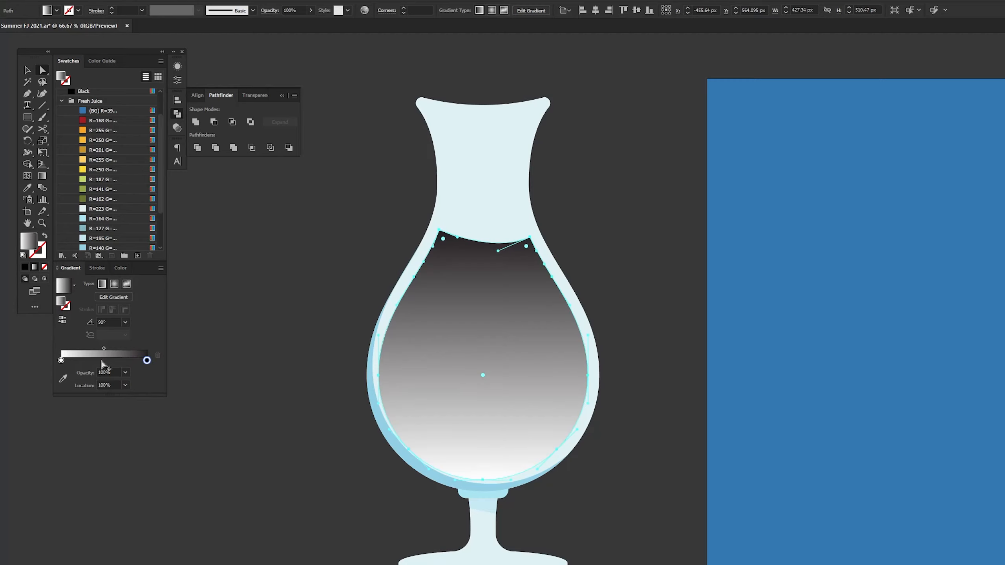
pyautogui.click(103, 362)
pyautogui.click(125, 385)
pyautogui.click(144, 385)
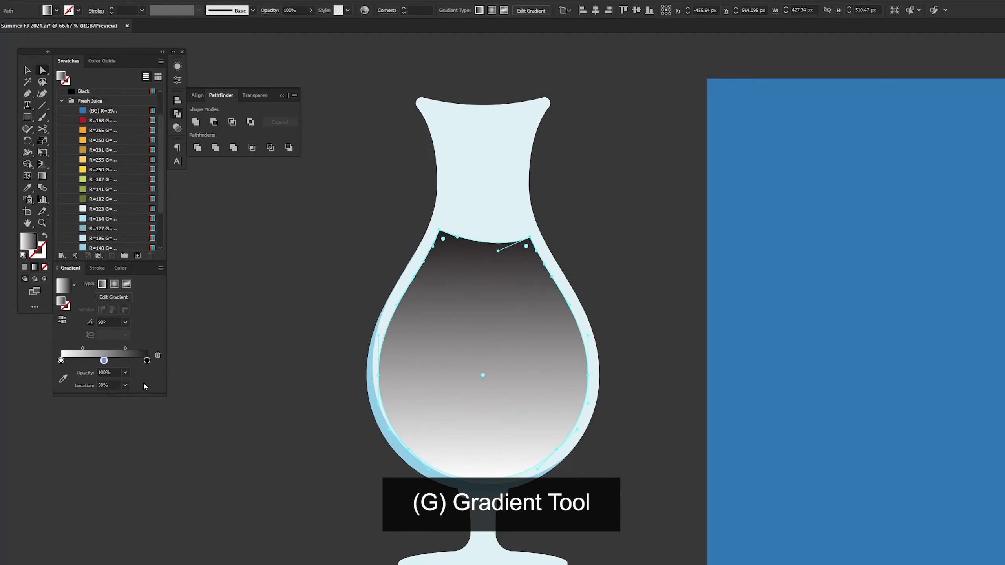
# Colour both end stops of the juice gradient with the orange R=255 swatch and the middle stop with the yellow R=250 swatch.
pyautogui.moveTo(96, 131); pyautogui.dragTo(77, 326)
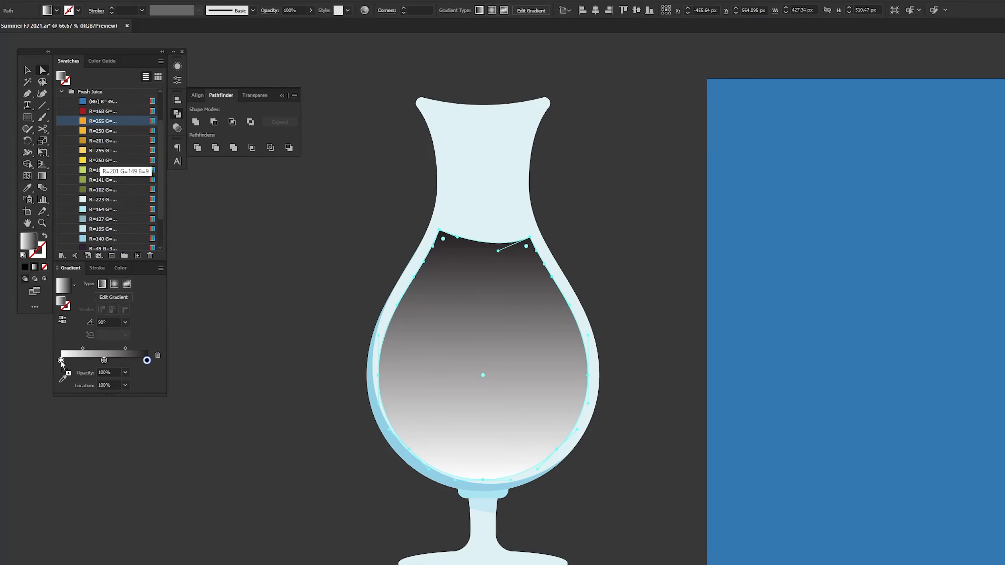
pyautogui.moveTo(104, 360); pyautogui.dragTo(62, 362)
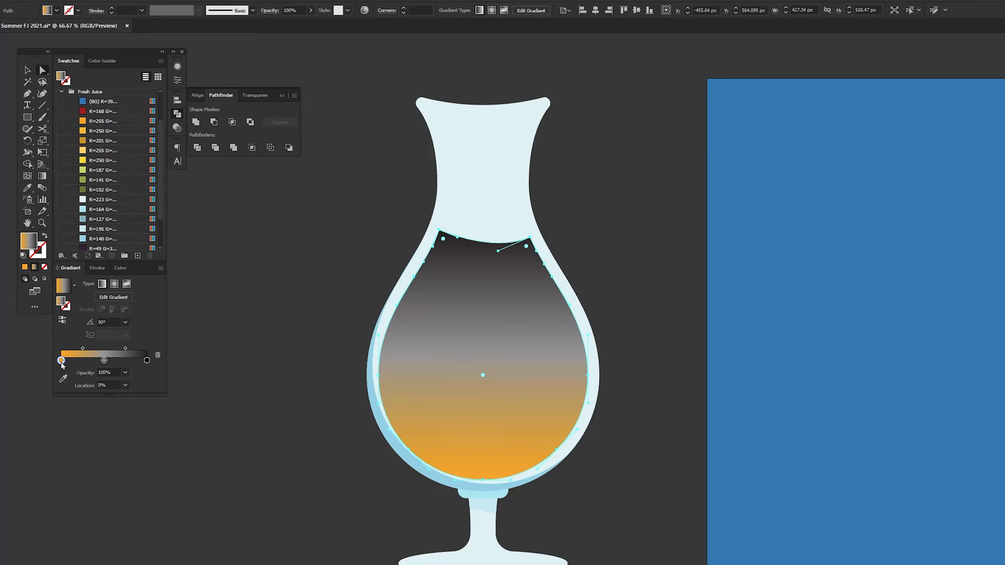
pyautogui.scroll(-1, 90, 147)
pyautogui.moveTo(90, 112); pyautogui.dragTo(147, 362)
pyautogui.moveTo(102, 150); pyautogui.dragTo(104, 361)
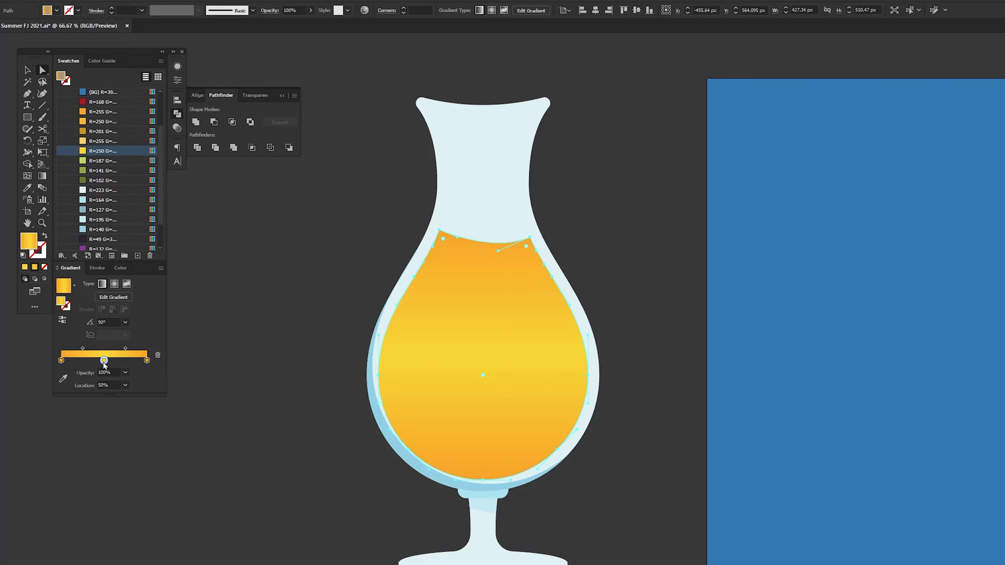
pyautogui.click(327, 295)
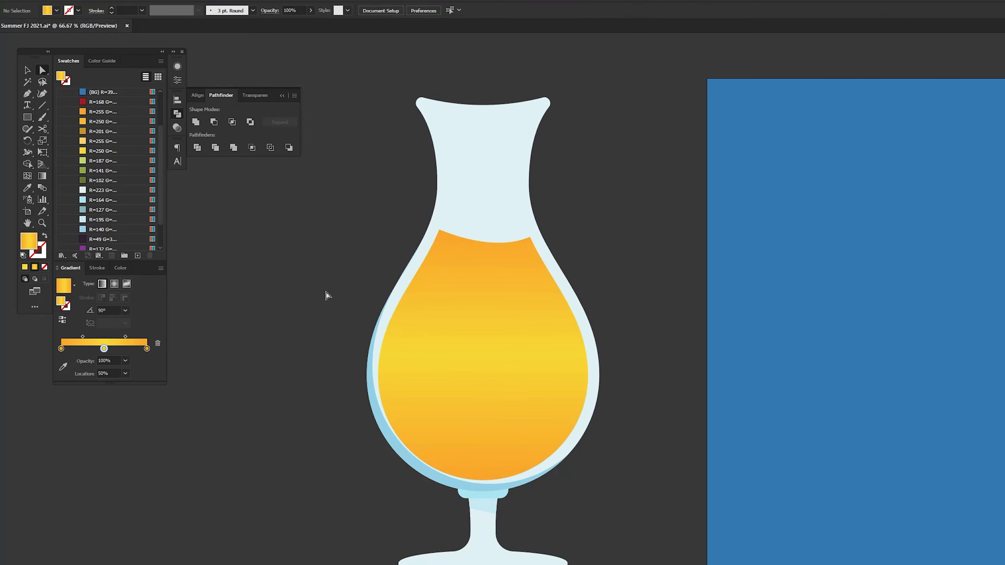
# Draw a wavy liquid surface above the juice's upper edge, filled with the R=255 G=211 B=92 swatch, and send it behind the juice.
pyautogui.click(104, 122)
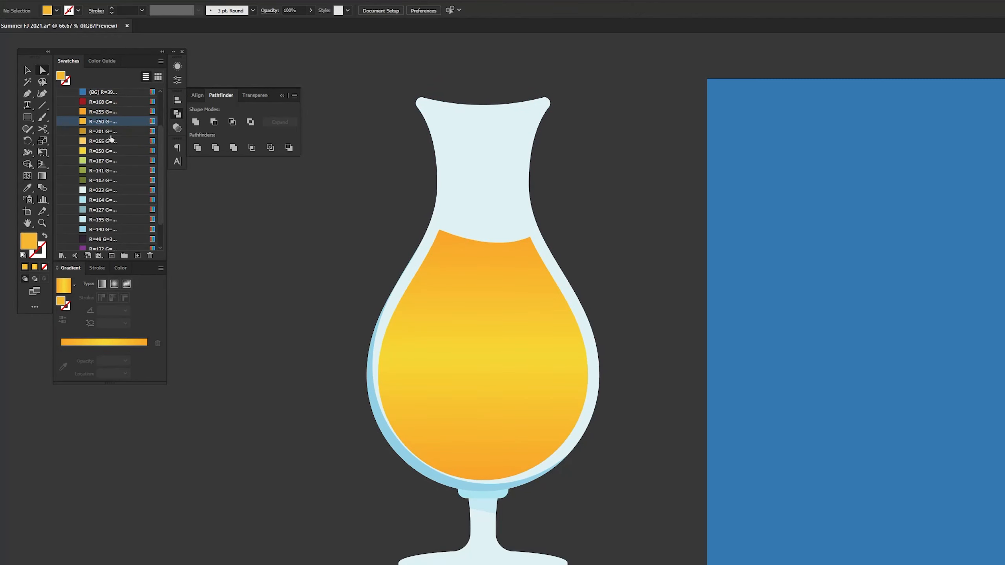
pyautogui.click(113, 143)
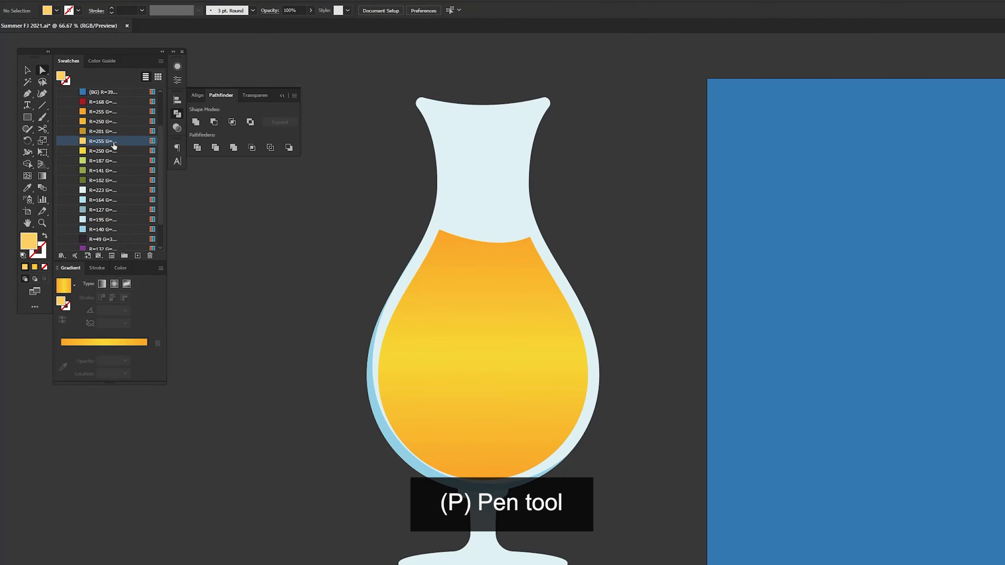
pyautogui.press('p')
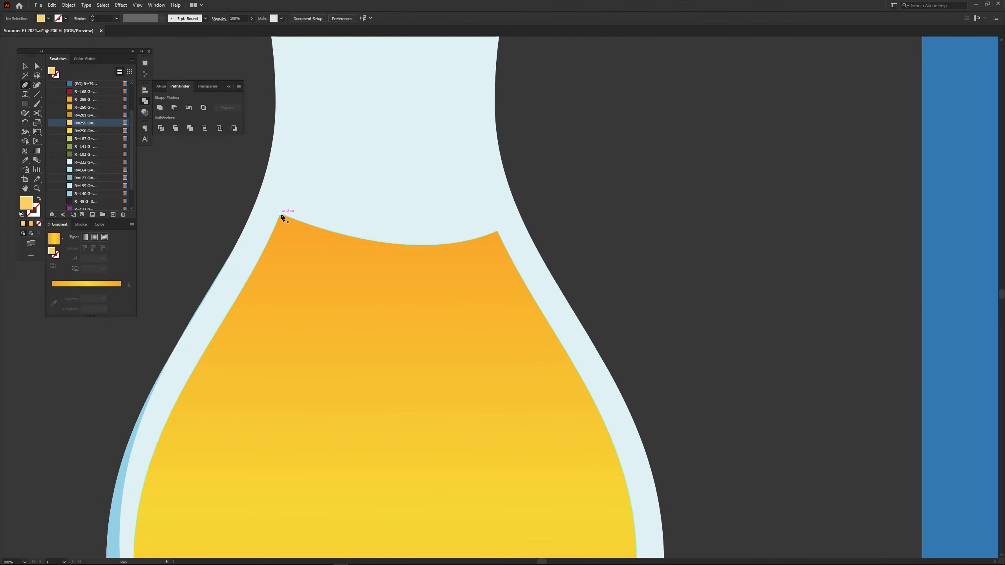
pyautogui.click(280, 214)
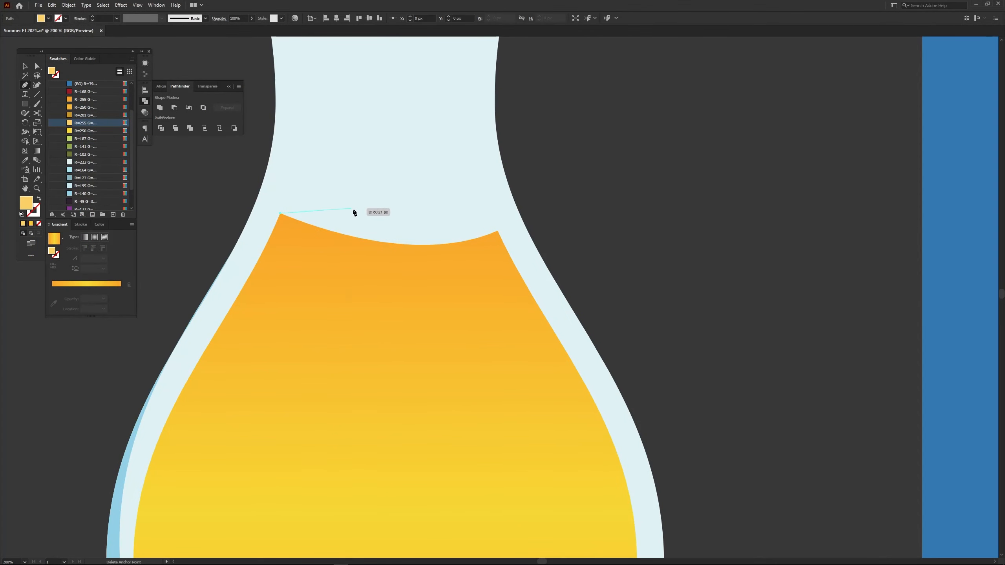
pyautogui.moveTo(381, 228); pyautogui.dragTo(440, 238)
pyautogui.hotkey('ctrl', 'z')
pyautogui.click(495, 230)
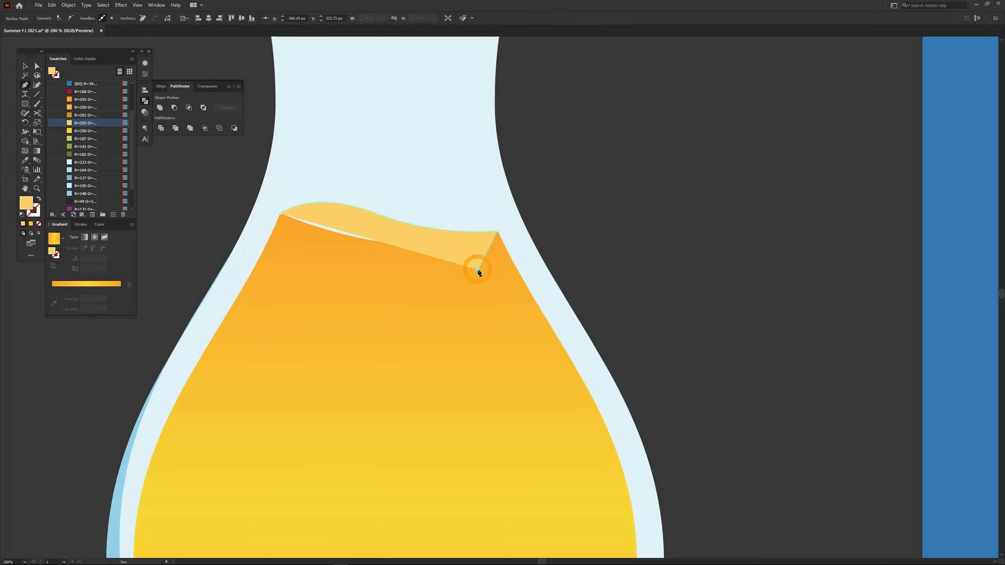
pyautogui.click(478, 270)
pyautogui.click(348, 261)
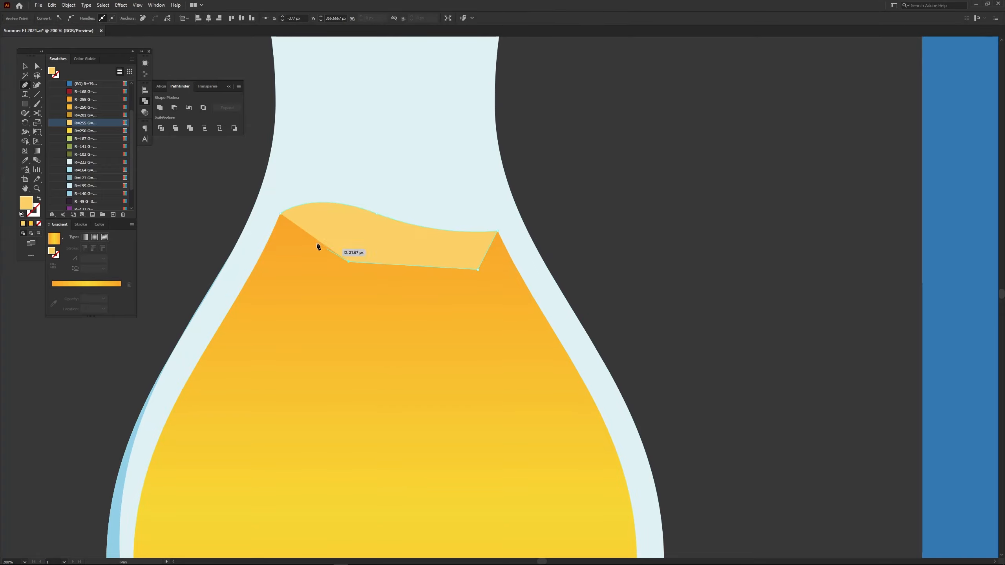
pyautogui.click(280, 214)
pyautogui.hotkey('ctrl', '[')
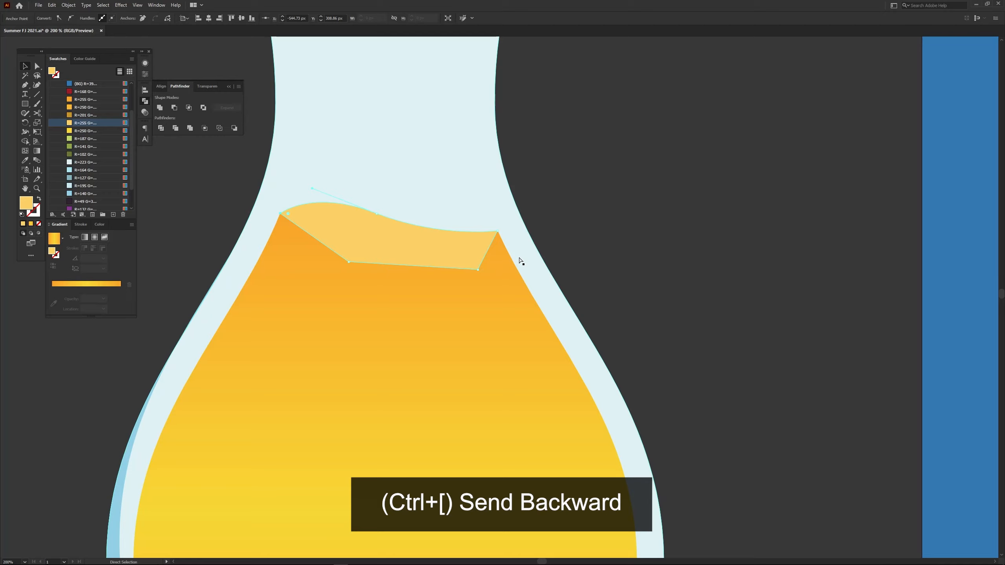
pyautogui.hotkey('ctrl', '[')
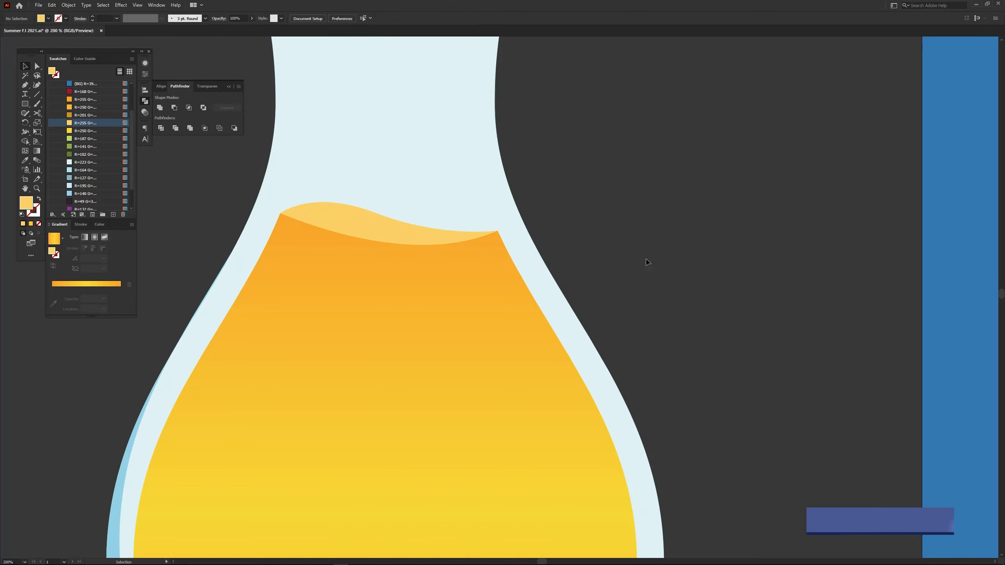
# Smooth the liquid surface's wave by shifting its middle anchor slightly right and down and adjusting its direction handles.
pyautogui.press('a')
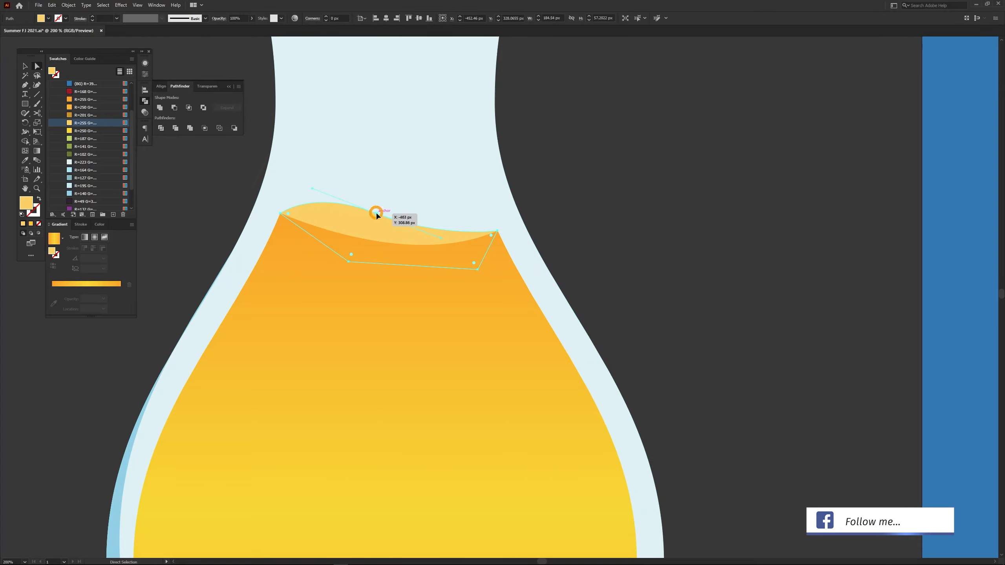
pyautogui.click(376, 213)
pyautogui.moveTo(441, 237); pyautogui.dragTo(433, 234)
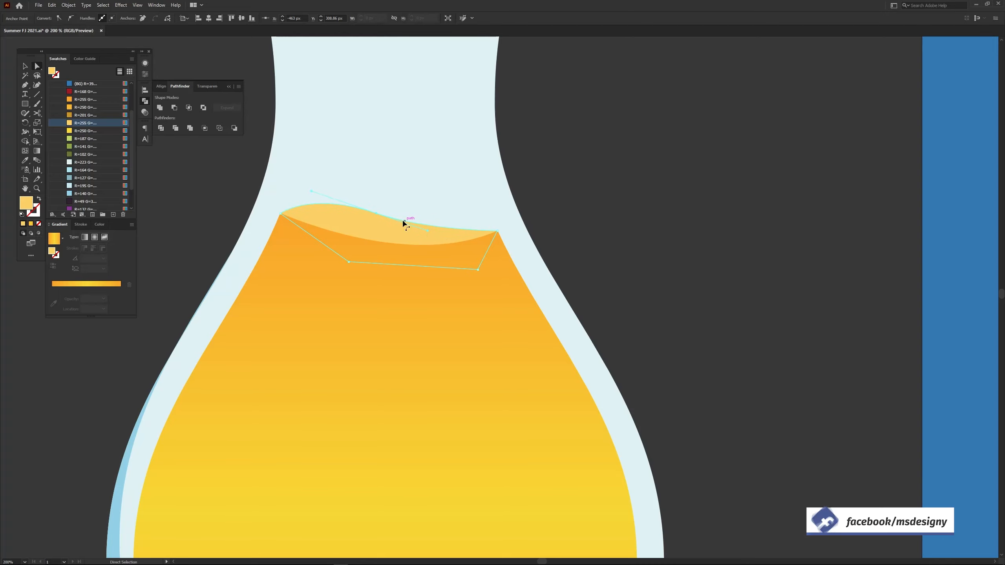
pyautogui.moveTo(377, 214); pyautogui.dragTo(450, 234)
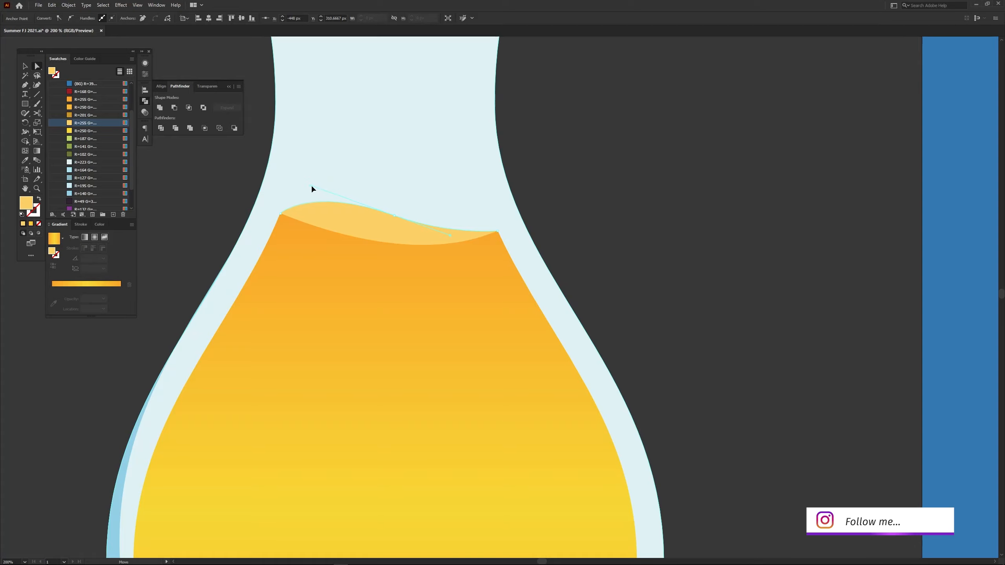
pyautogui.click(580, 204)
# Shorten the vessel's neck by moving all the rim's anchor points down about 19 px, and deselect it.
pyautogui.hotkey('ctrl', '-')
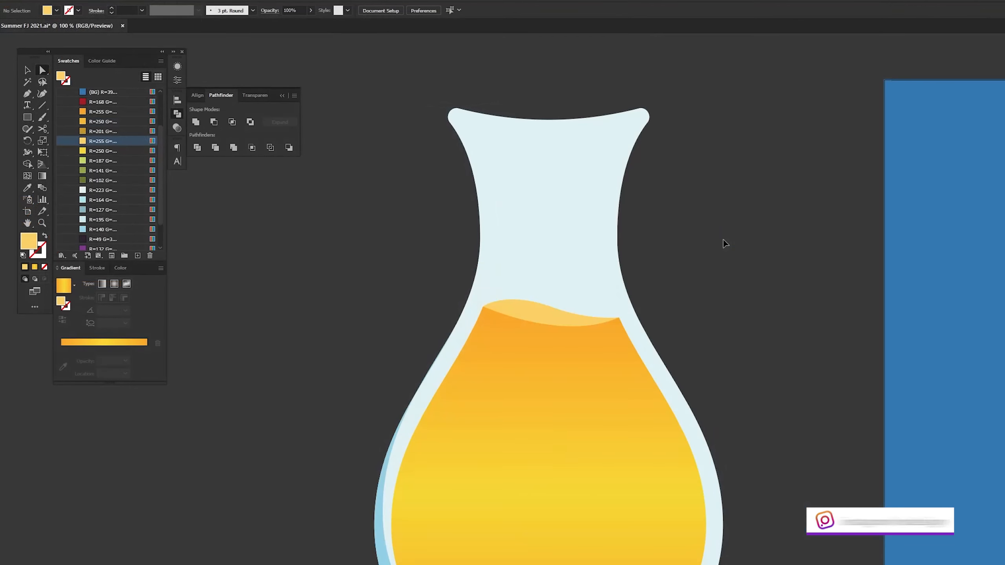
pyautogui.moveTo(390, 67); pyautogui.dragTo(755, 171)
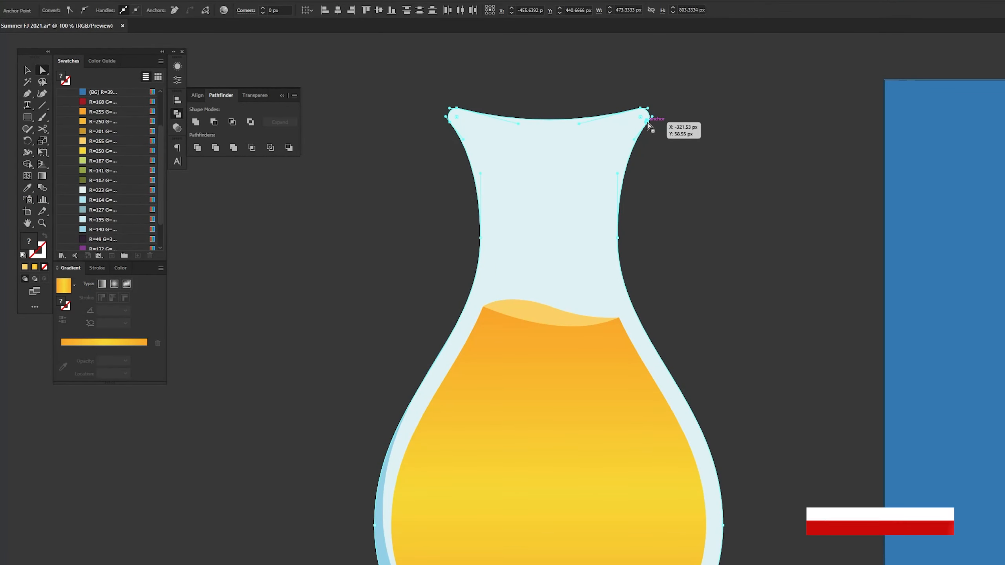
pyautogui.moveTo(648, 125); pyautogui.dragTo(651, 138)
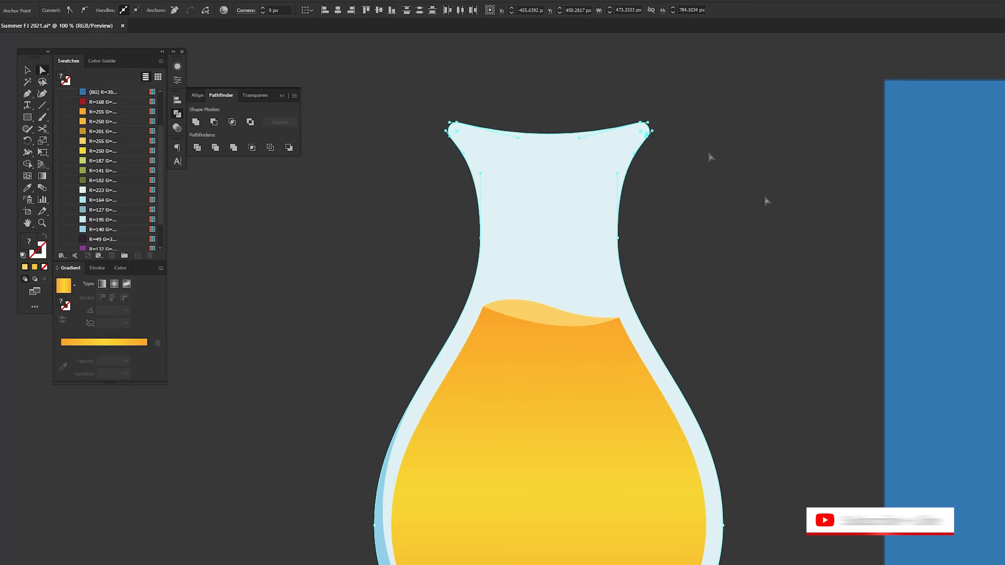
pyautogui.press('v')
pyautogui.click(850, 213)
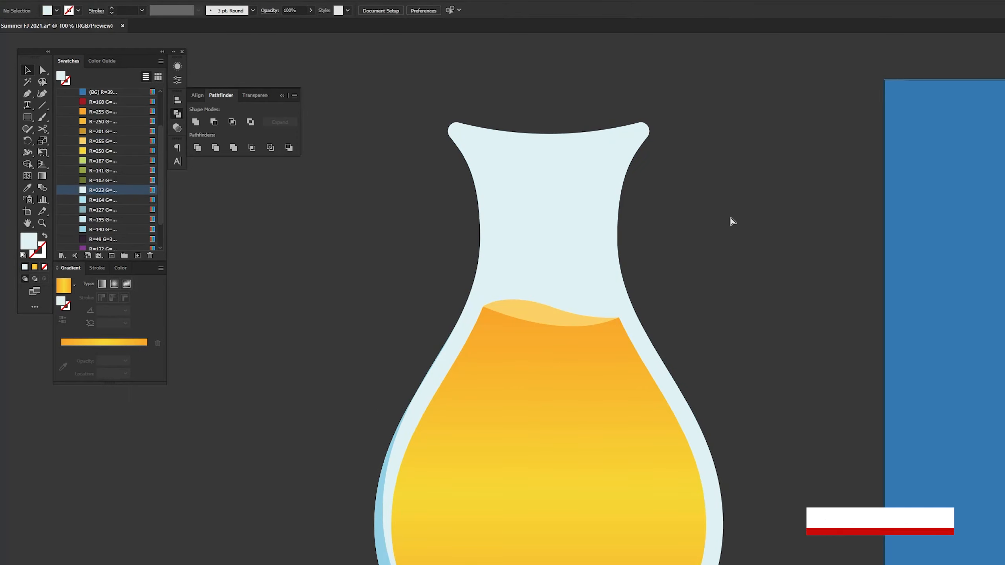
# Draw a 208 px circle filled with the ochre R=201 swatch beside the glass, and move it farther left.
pyautogui.hotkey('ctrl', '-')
pyautogui.press('l')
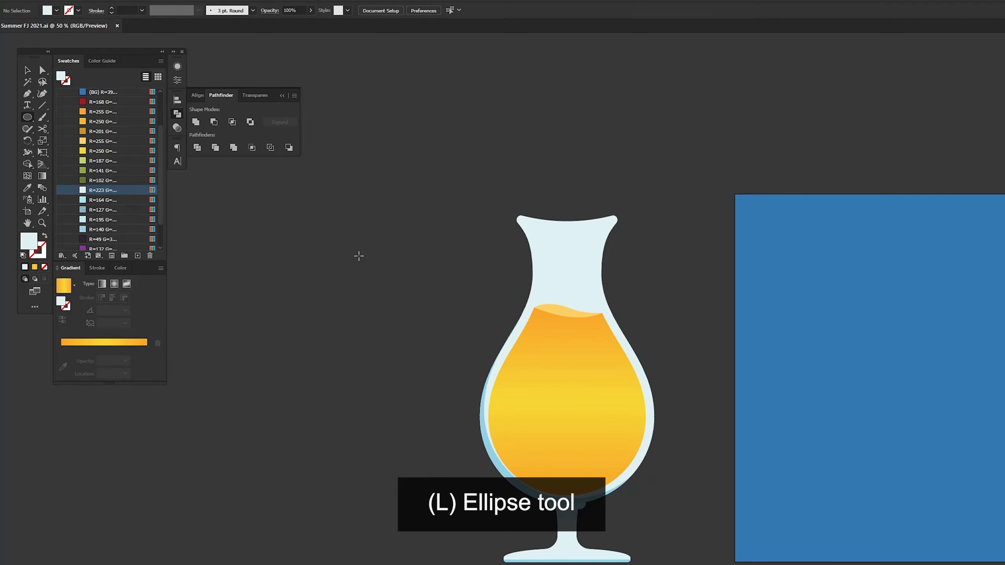
pyautogui.click(107, 137)
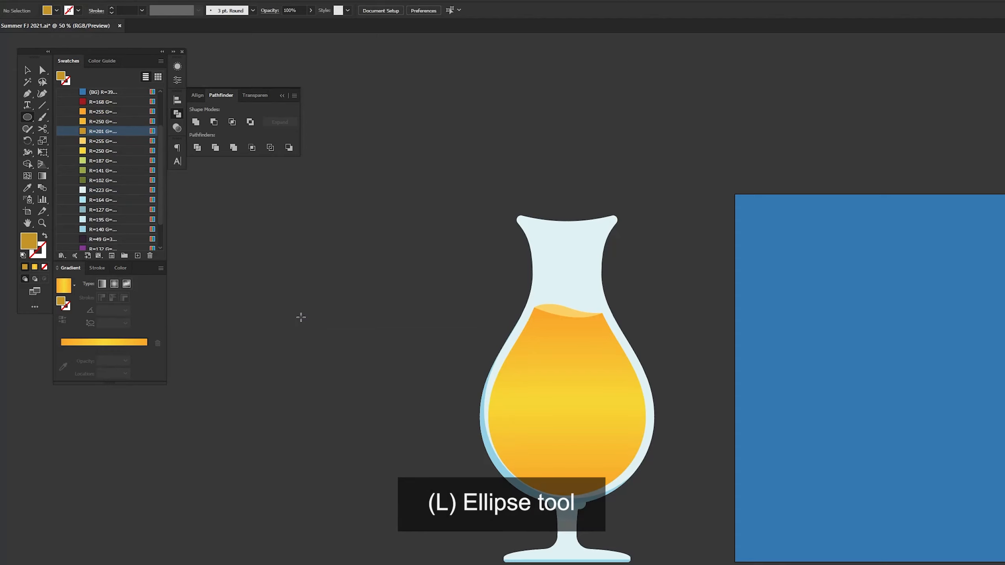
pyautogui.moveTo(300, 317)
pyautogui.mouseDown()
pyautogui.moveTo(359, 375)
pyautogui.moveTo(380, 374)
pyautogui.mouseUp()
pyautogui.hotkey('ctrl', '+')
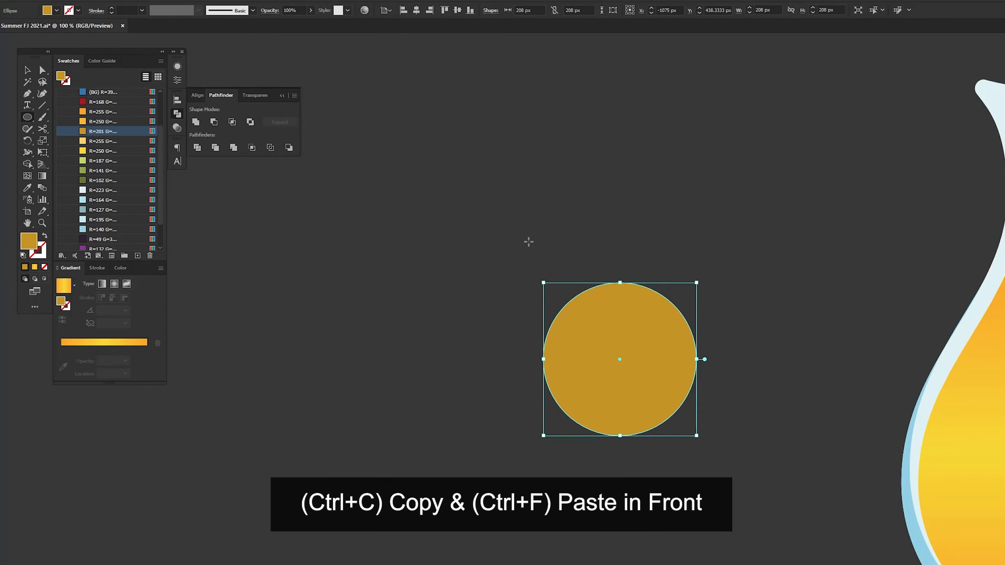
pyautogui.press('v')
pyautogui.moveTo(633, 338); pyautogui.dragTo(492, 268)
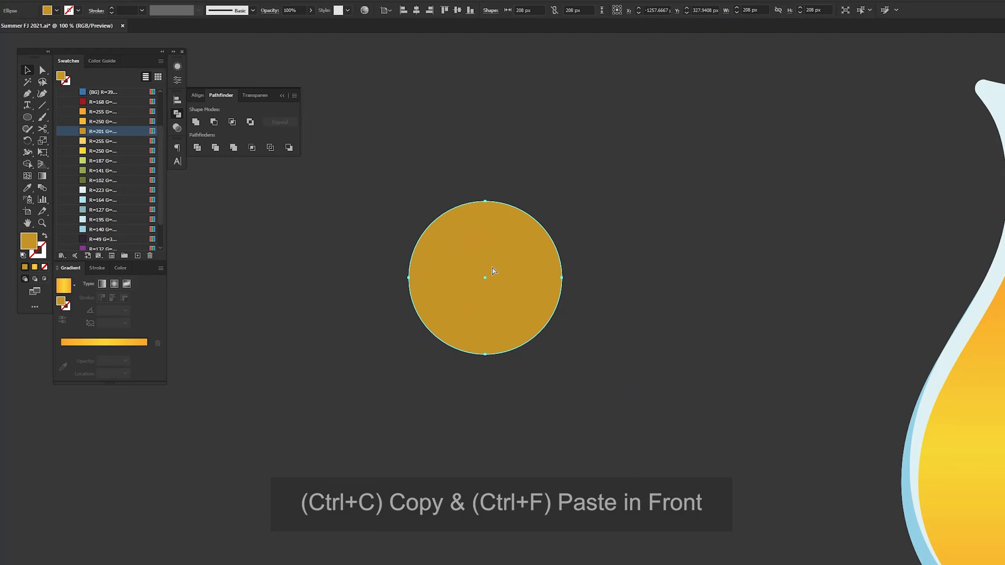
# Stack two concentric copies in front of the circle, about 194 px in the pale orange R=255 swatch and about 179 px in white.
pyautogui.moveTo(562, 201); pyautogui.dragTo(559, 209)
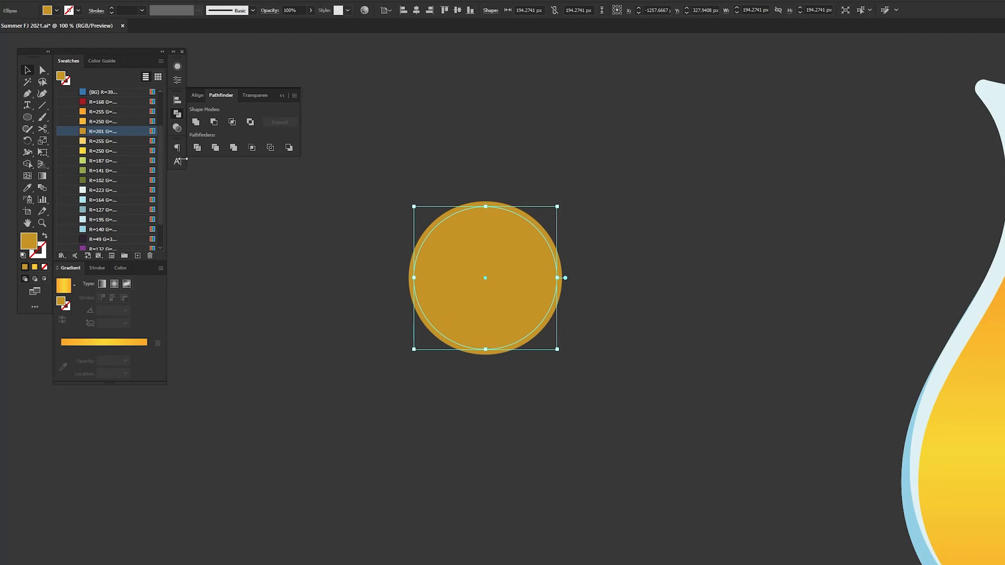
pyautogui.click(105, 141)
pyautogui.hotkey('ctrl', 'c')
pyautogui.hotkey('ctrl', 'f')
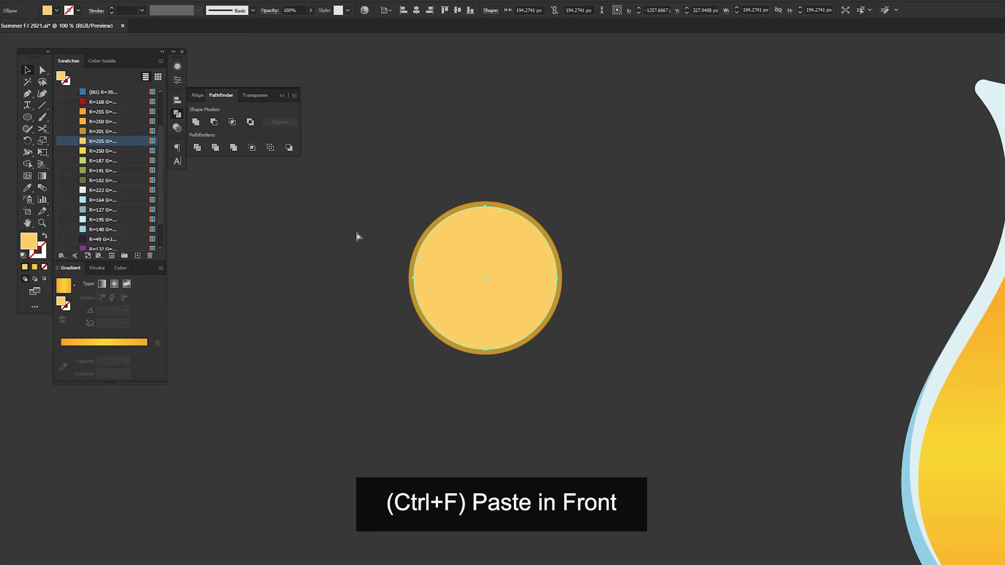
pyautogui.hotkey('ctrl', 'f')
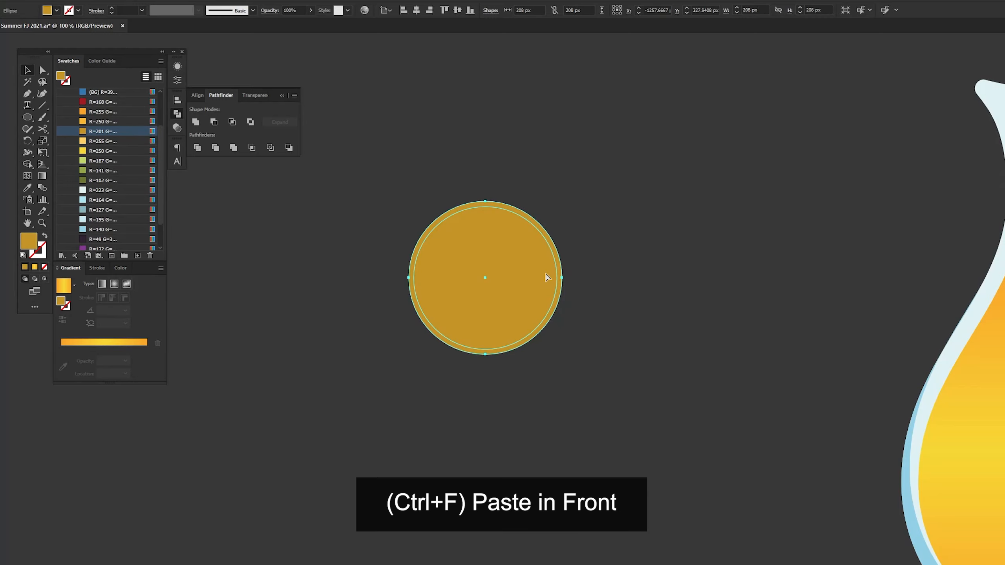
pyautogui.moveTo(561, 201); pyautogui.dragTo(558, 212)
pyautogui.scroll(-3, 162, 178)
pyautogui.click(103, 246)
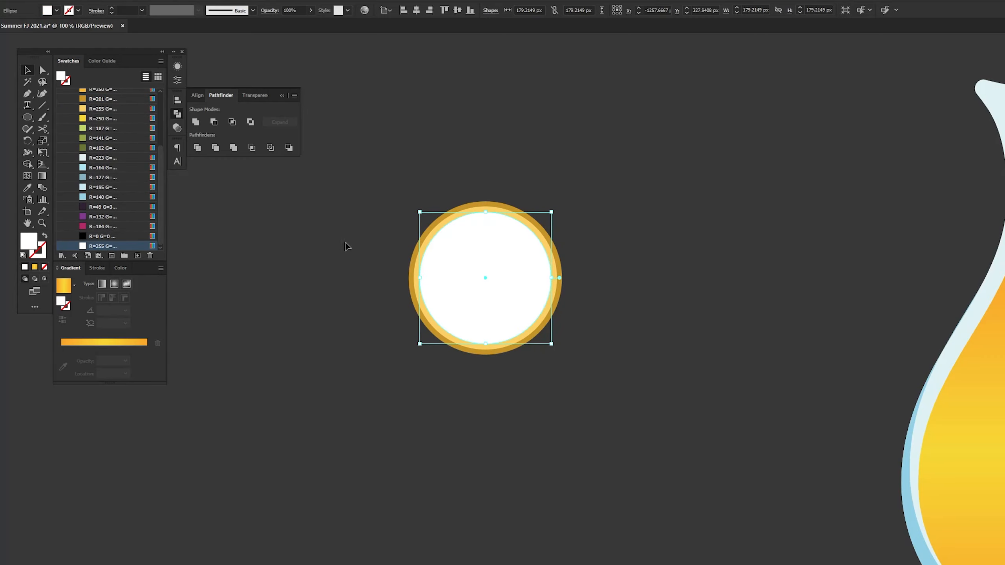
pyautogui.click(652, 221)
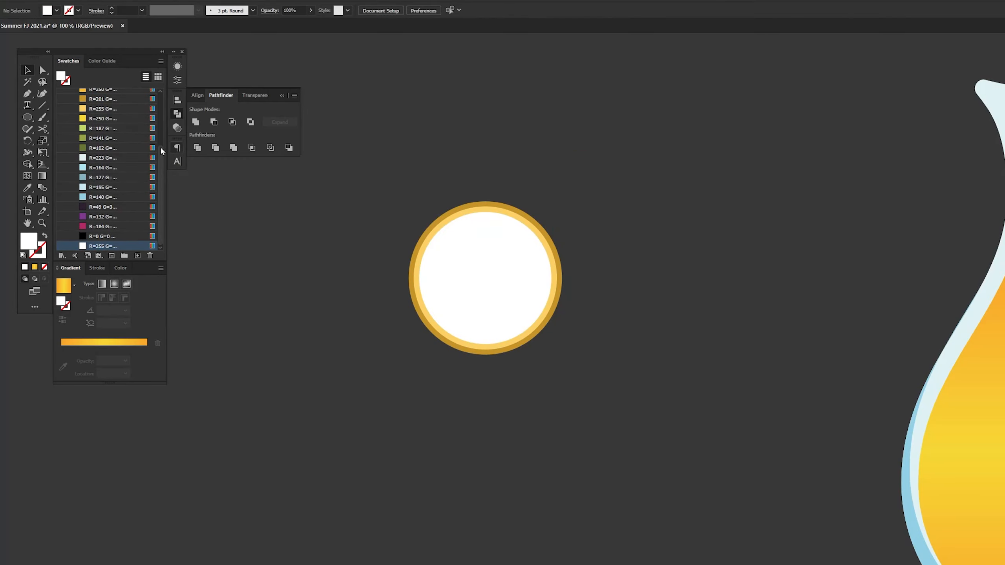
# Draw a triangle about 147 px wide and 127 px high with the Polygon tool, filled with the orange R=250 swatch.
pyautogui.moveTo(162, 151); pyautogui.dragTo(159, 92)
pyautogui.click(102, 154)
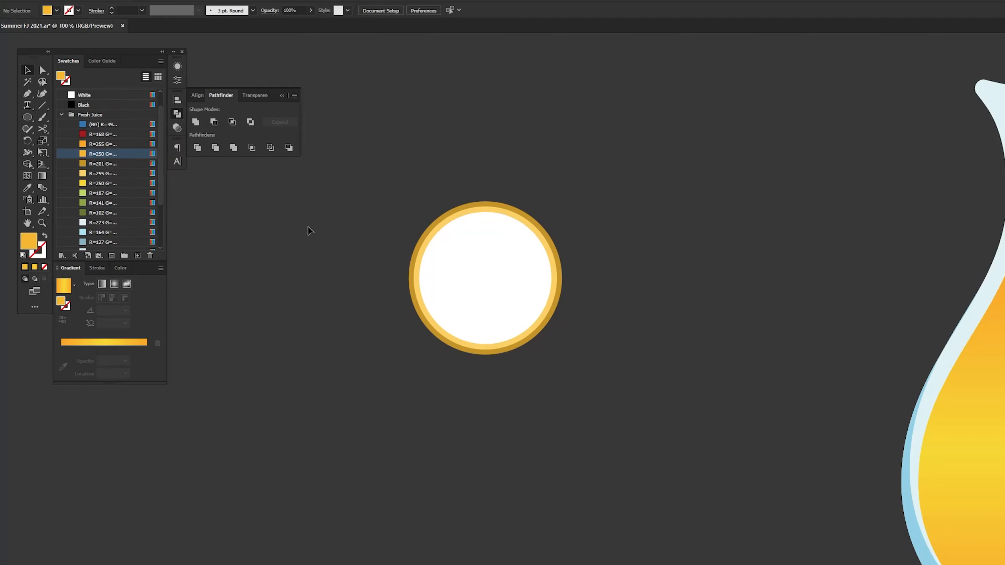
pyautogui.click(27, 117)
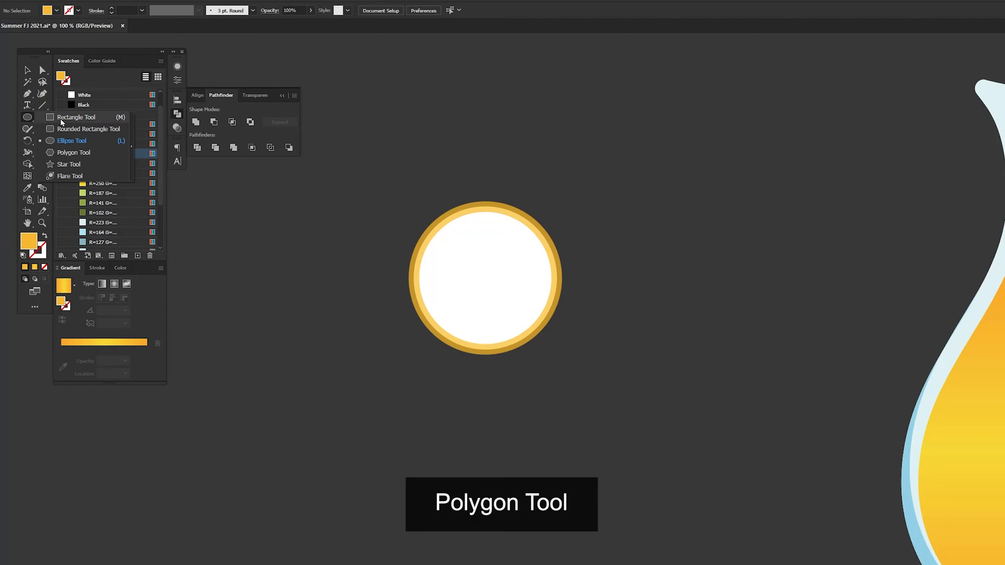
pyautogui.click(99, 154)
pyautogui.moveTo(280, 218); pyautogui.dragTo(312, 274)
pyautogui.press('Down')
pyautogui.press('Down')
pyautogui.press('Down')
pyautogui.press('v')
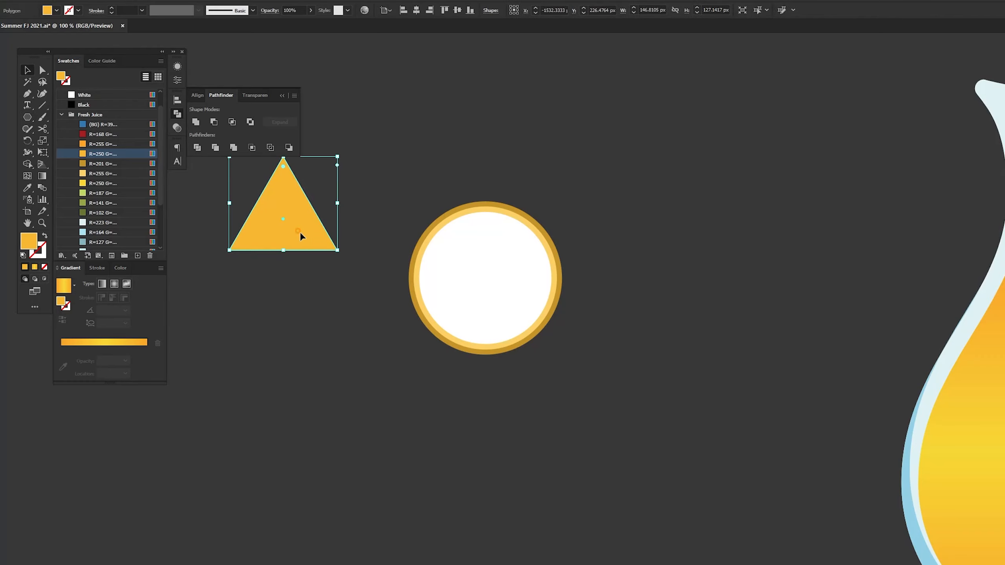
# Reposition the triangle to the left of the circle and resize it to a narrow wedge about 48 px wide and 97 px high.
pyautogui.moveTo(303, 233); pyautogui.dragTo(322, 246)
pyautogui.moveTo(361, 216); pyautogui.dragTo(310, 313)
pyautogui.moveTo(310, 251); pyautogui.dragTo(309, 274)
pyautogui.moveTo(333, 311); pyautogui.dragTo(324, 311)
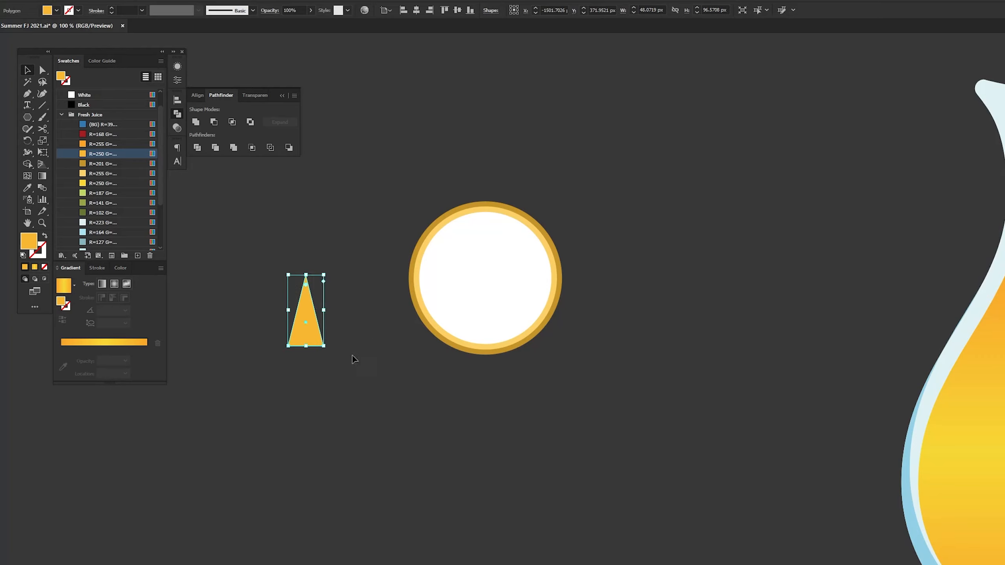
# Slightly round the wedge's two base corners, keeping the tip sharp.
pyautogui.press('a')
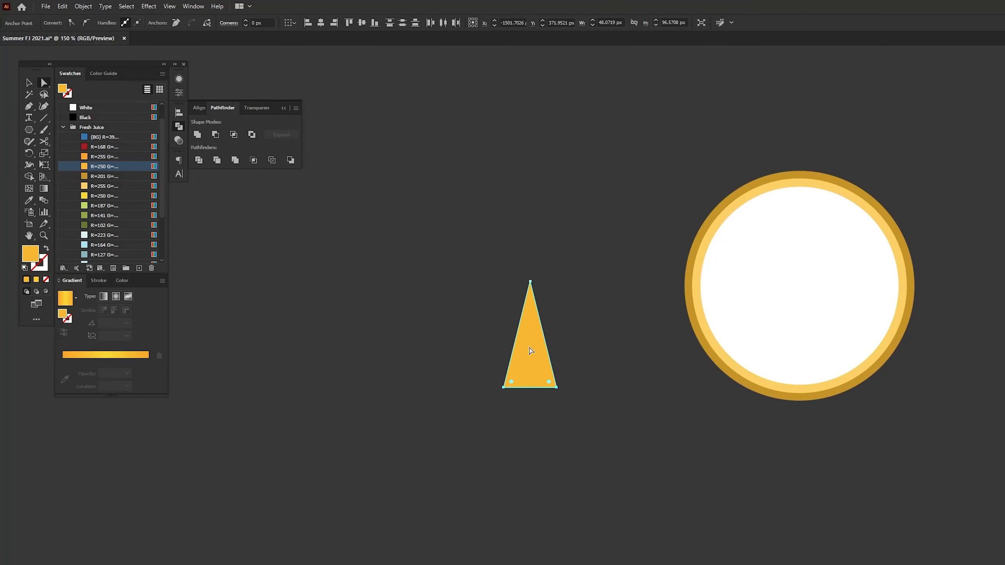
pyautogui.moveTo(549, 382); pyautogui.dragTo(549, 383)
pyautogui.press('v')
# Duplicate the wedge directly above, rotate the copy 180°, and position its tip just above the original's tip.
pyautogui.moveTo(529, 350); pyautogui.dragTo(523, 232)
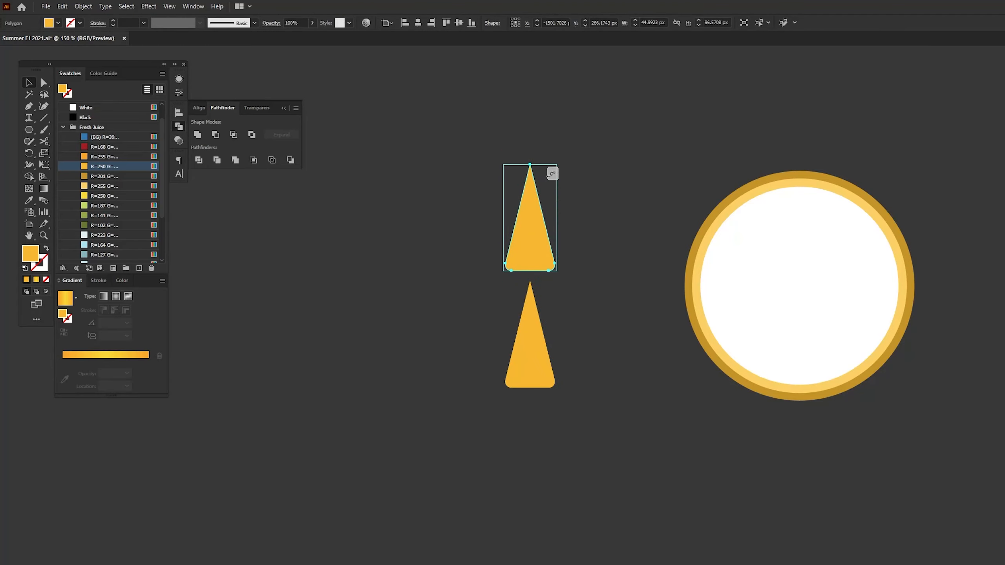
pyautogui.moveTo(551, 174); pyautogui.dragTo(517, 336)
pyautogui.moveTo(526, 257); pyautogui.dragTo(531, 224)
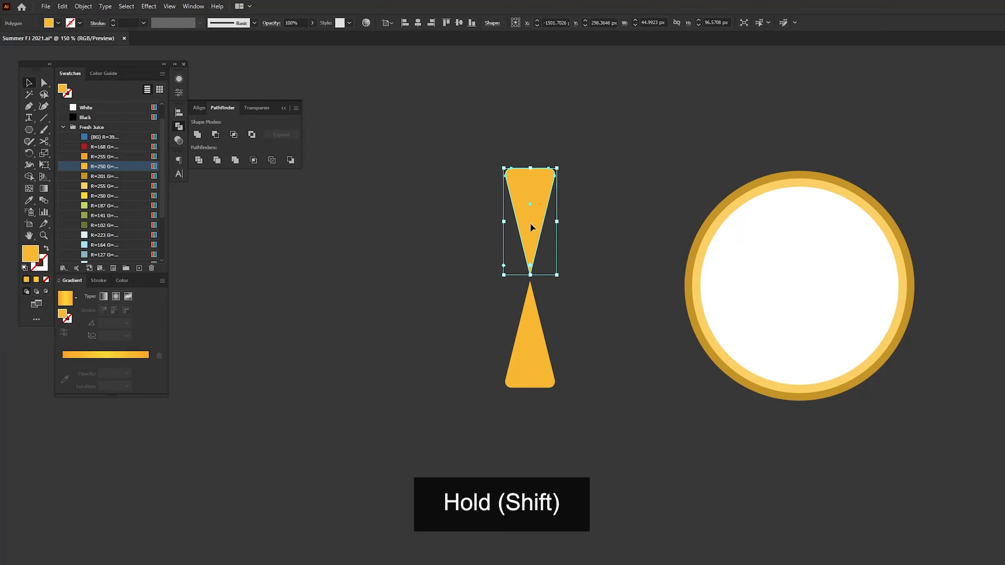
# Scale both wedges down together to about 37 by 166 px and group them.
pyautogui.moveTo(491, 134); pyautogui.dragTo(577, 417)
pyautogui.moveTo(530, 168); pyautogui.dragTo(524, 206)
pyautogui.hotkey('ctrl', 'g')
pyautogui.rightClick(516, 219)
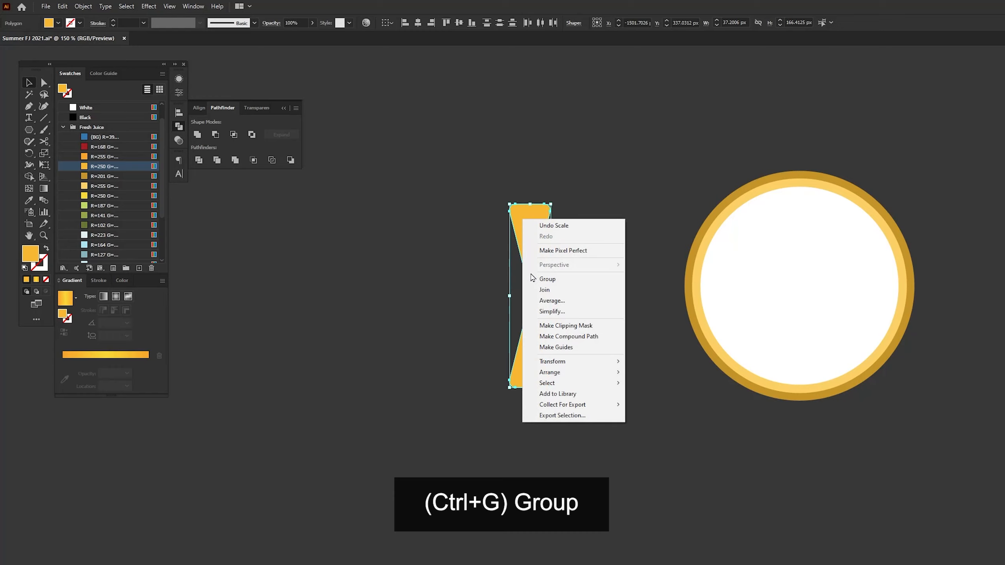
pyautogui.click(545, 281)
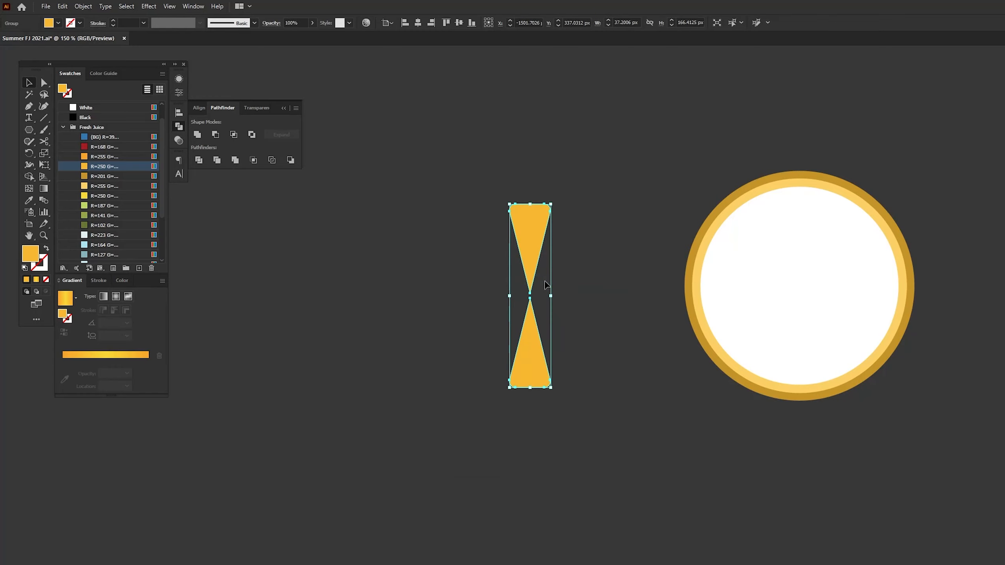
# Apply a Transform effect to the wedge group with a 45° rotation and 3 copies.
pyautogui.click(148, 7)
pyautogui.moveTo(167, 85)
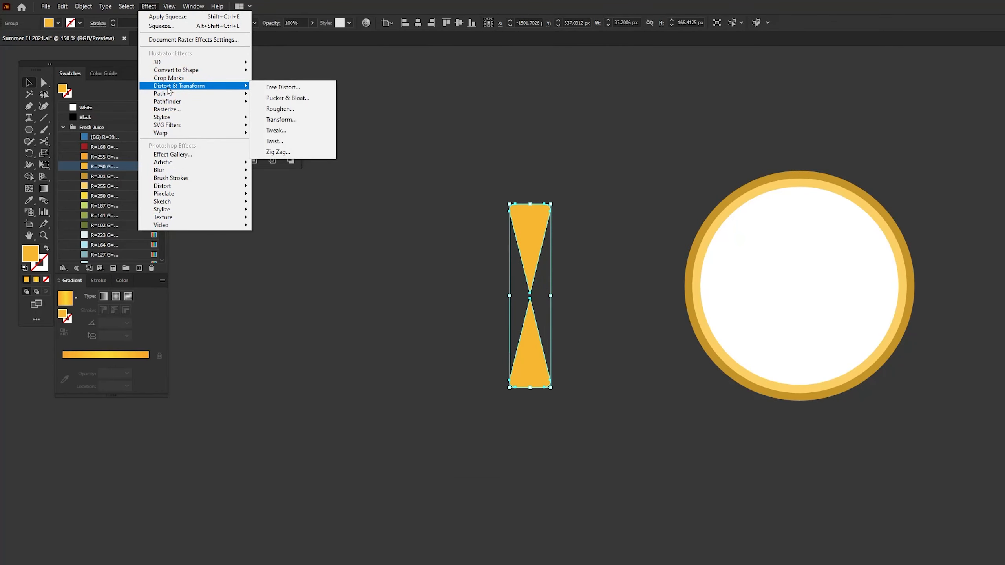
pyautogui.click(307, 120)
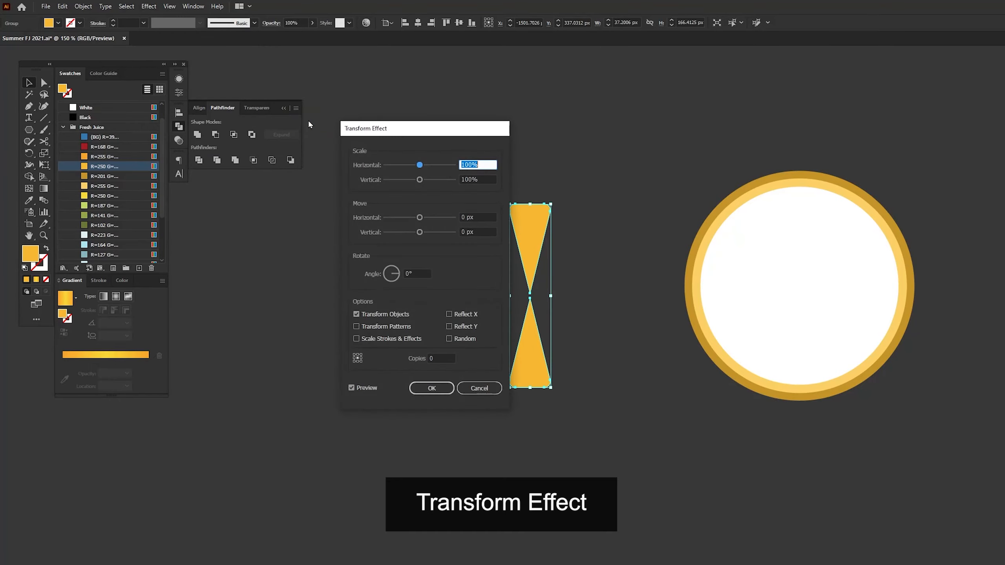
pyautogui.moveTo(391, 130); pyautogui.dragTo(350, 130)
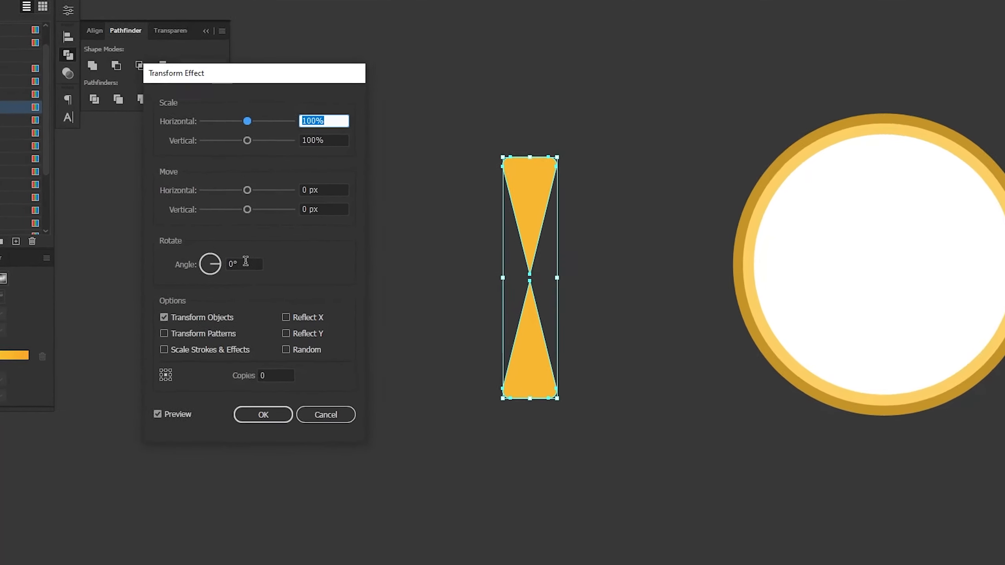
pyautogui.click(245, 261)
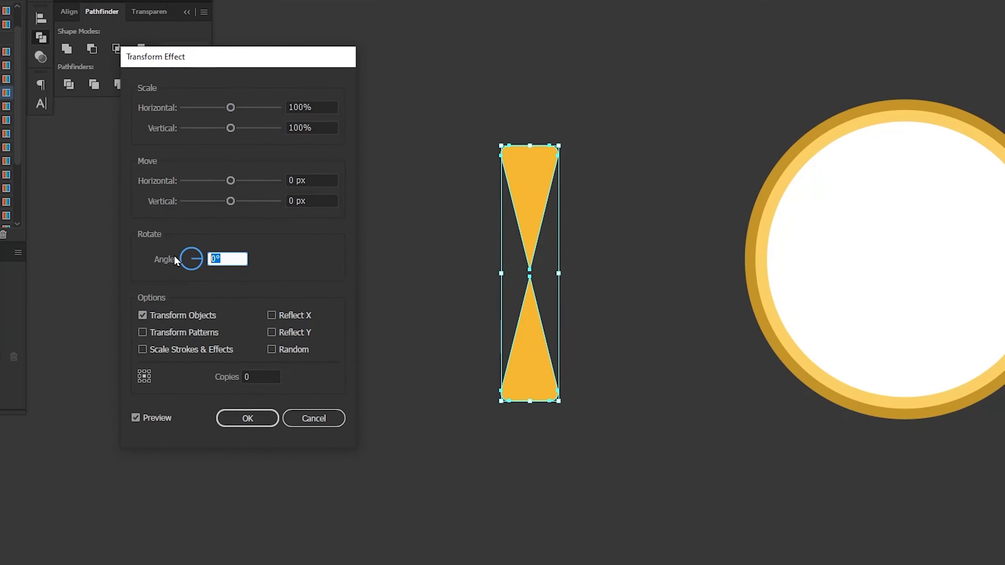
pyautogui.write('45')
pyautogui.press('Tab')
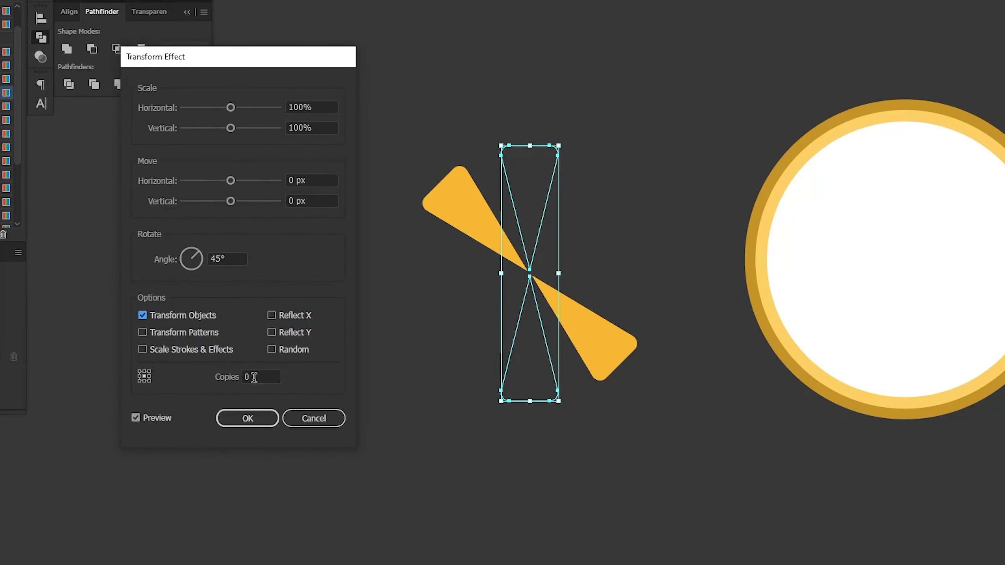
pyautogui.click(253, 377)
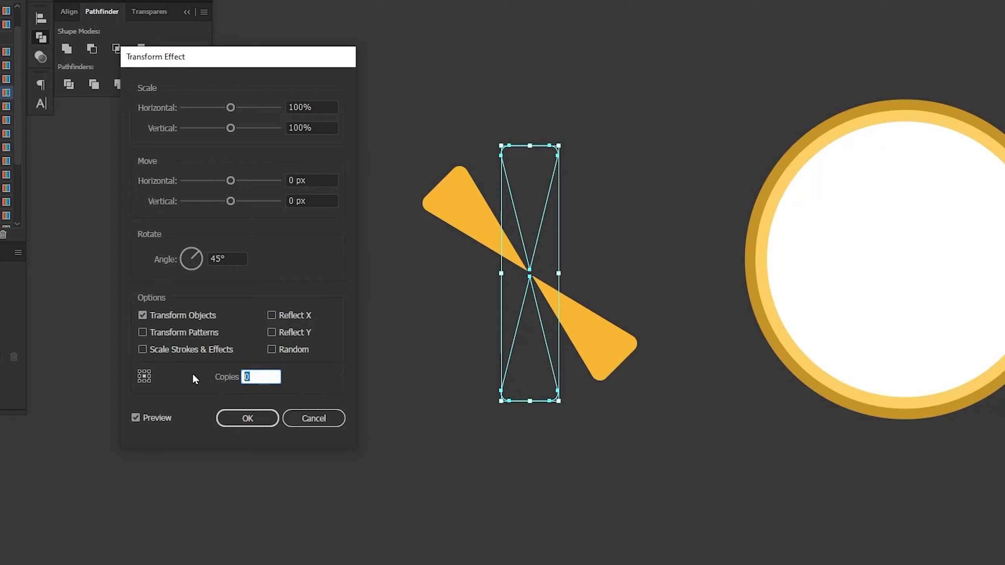
pyautogui.press('Tab')
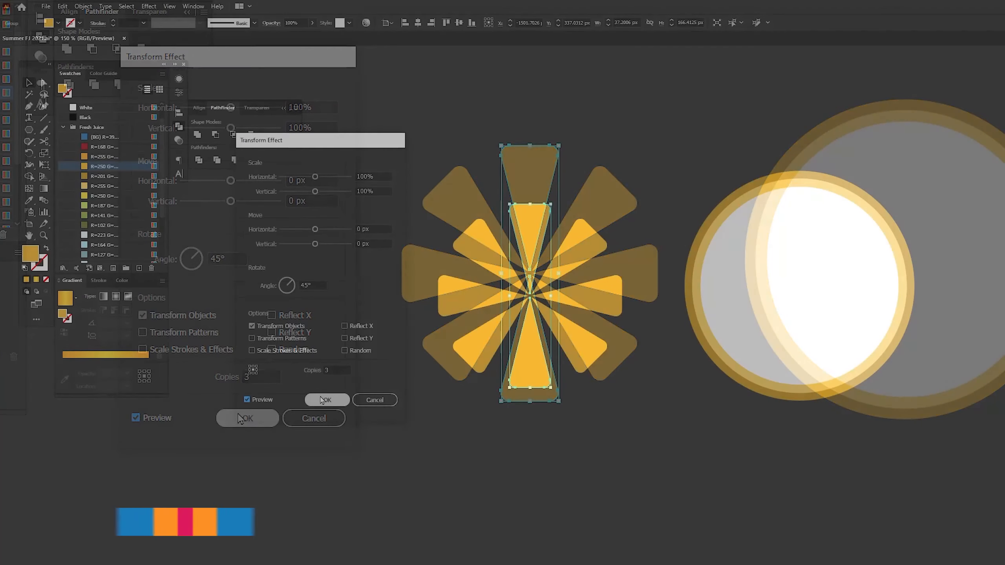
pyautogui.click(324, 400)
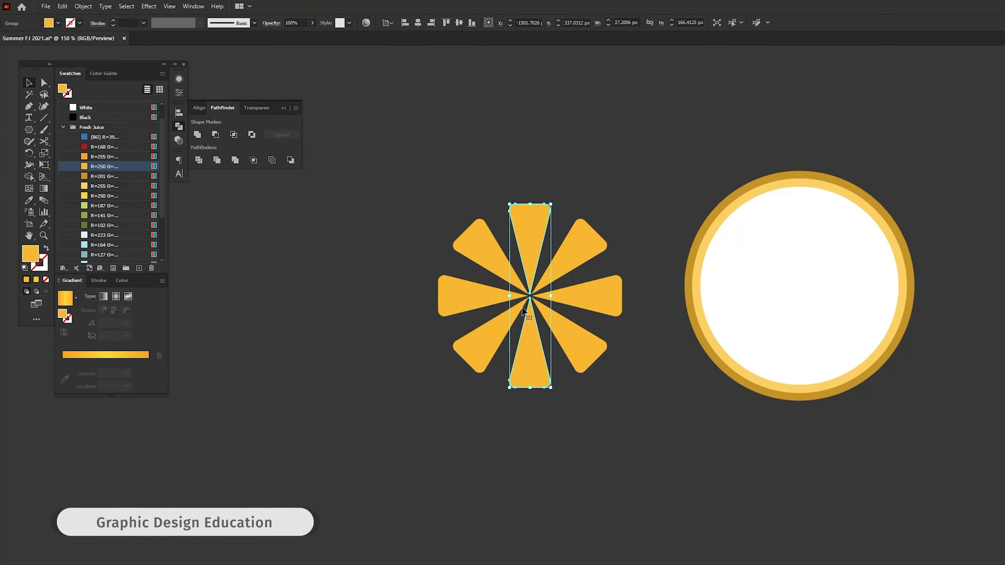
# Centre the wedges on the white circle with the group resized to about 53 by 160 px, and expand their appearance.
pyautogui.moveTo(550, 296); pyautogui.dragTo(801, 258)
pyautogui.moveTo(798, 194); pyautogui.dragTo(799, 197)
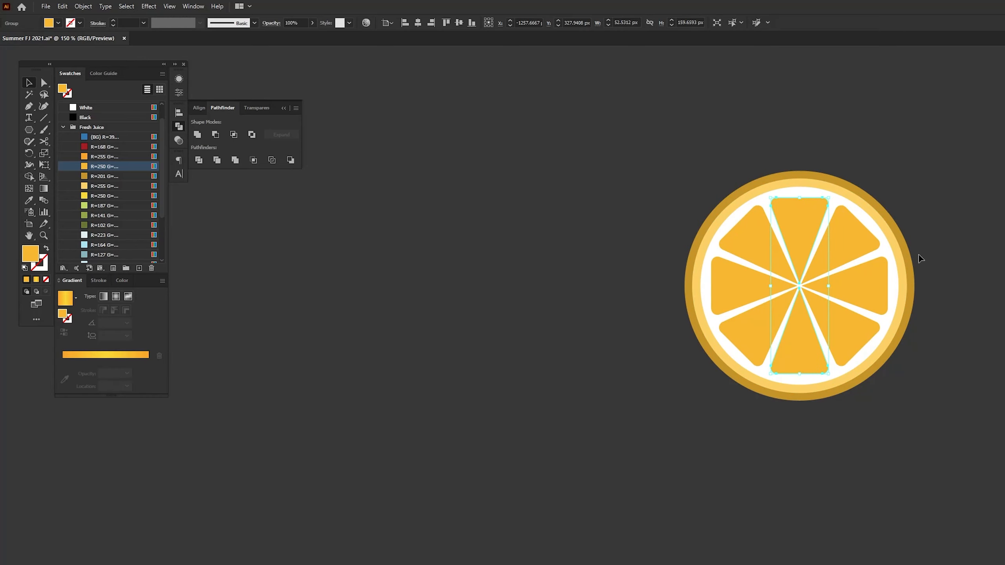
pyautogui.click(83, 6)
pyautogui.click(114, 133)
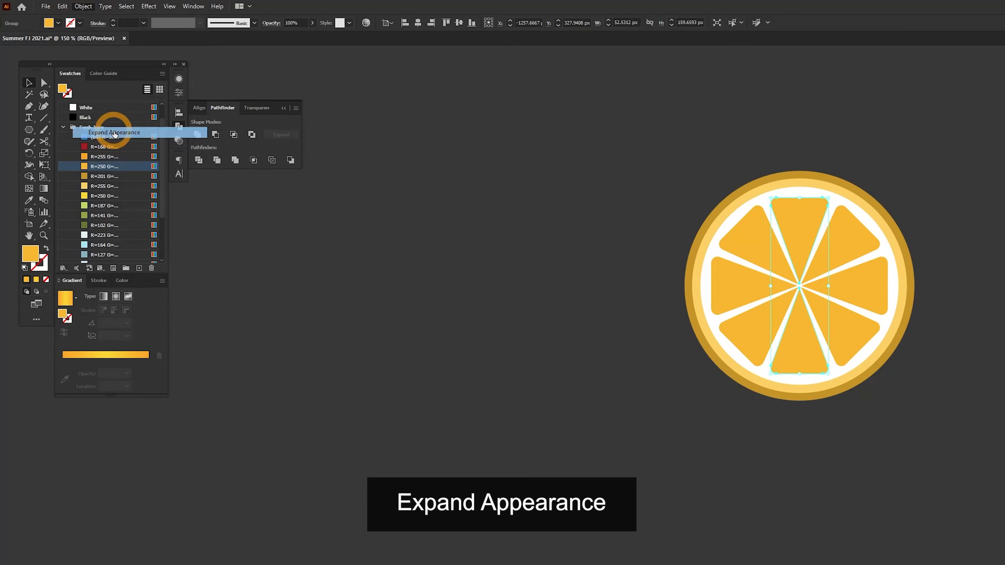
pyautogui.click(649, 295)
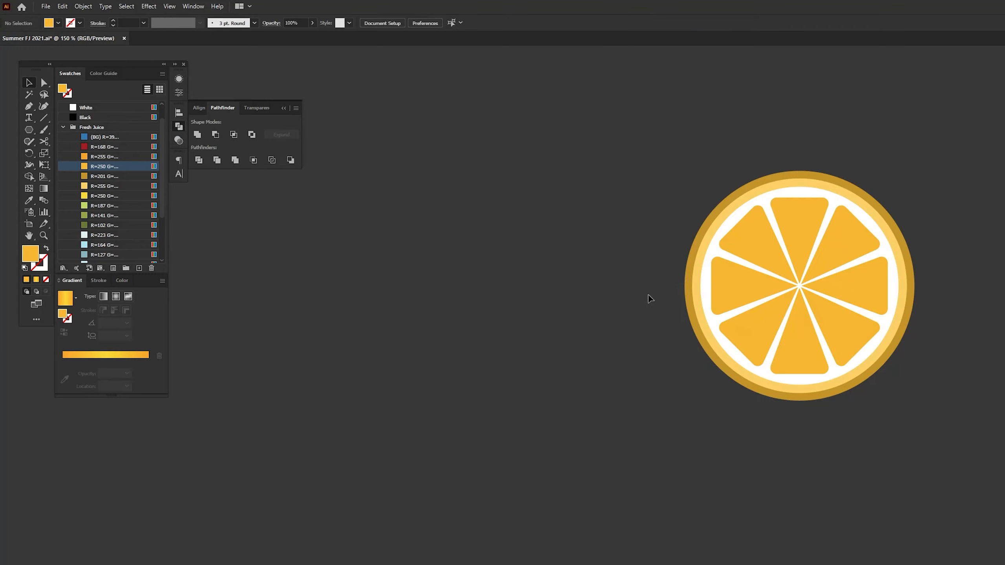
# Move the whole orange slice left and align its parts to their horizontal centre.
pyautogui.click(736, 289)
pyautogui.moveTo(649, 155); pyautogui.dragTo(926, 414)
pyautogui.moveTo(790, 307); pyautogui.dragTo(518, 299)
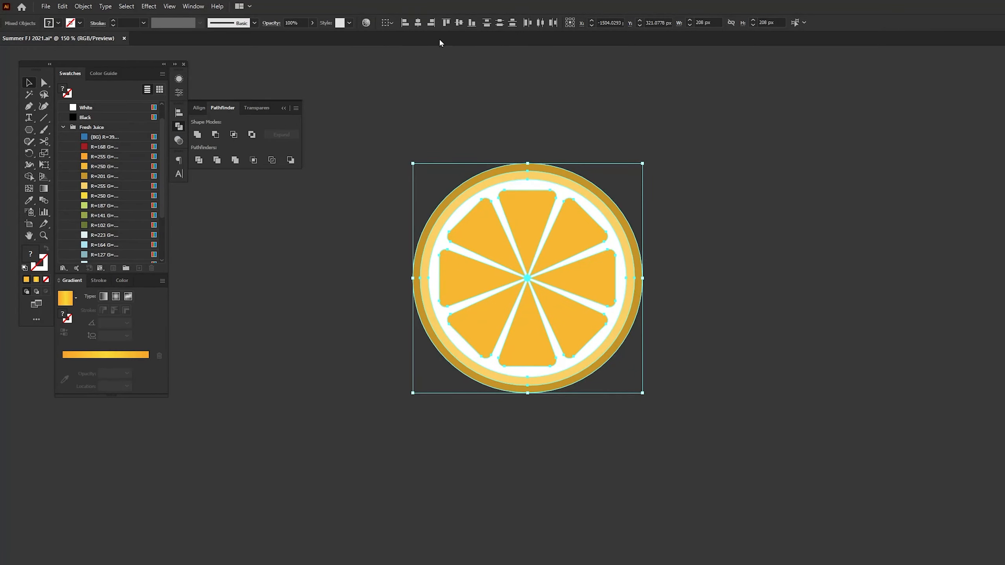
pyautogui.click(417, 23)
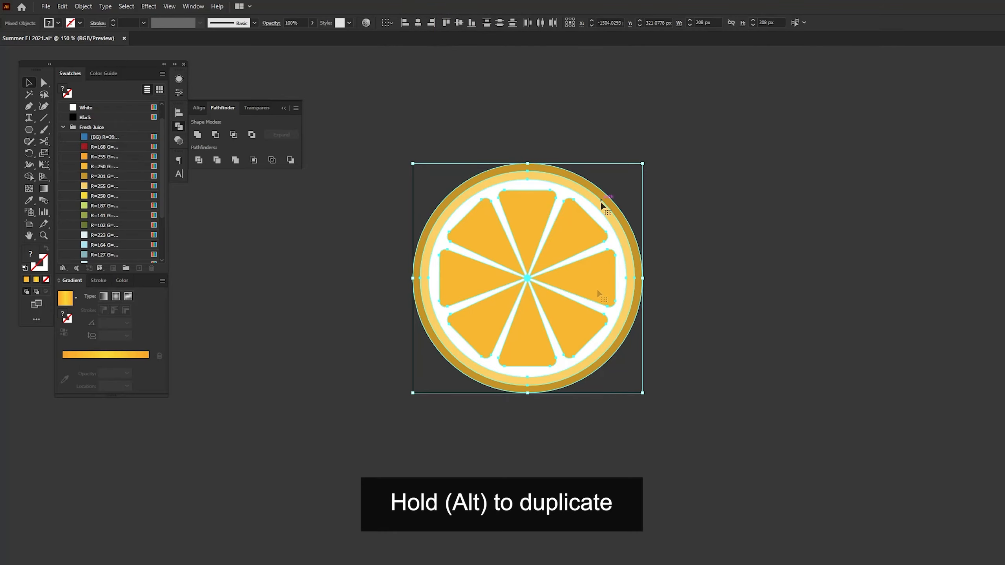
# Duplicate the orange slice to its right, group the copy's parts, and deselect it.
pyautogui.moveTo(601, 206); pyautogui.dragTo(842, 236)
pyautogui.rightClick(834, 237)
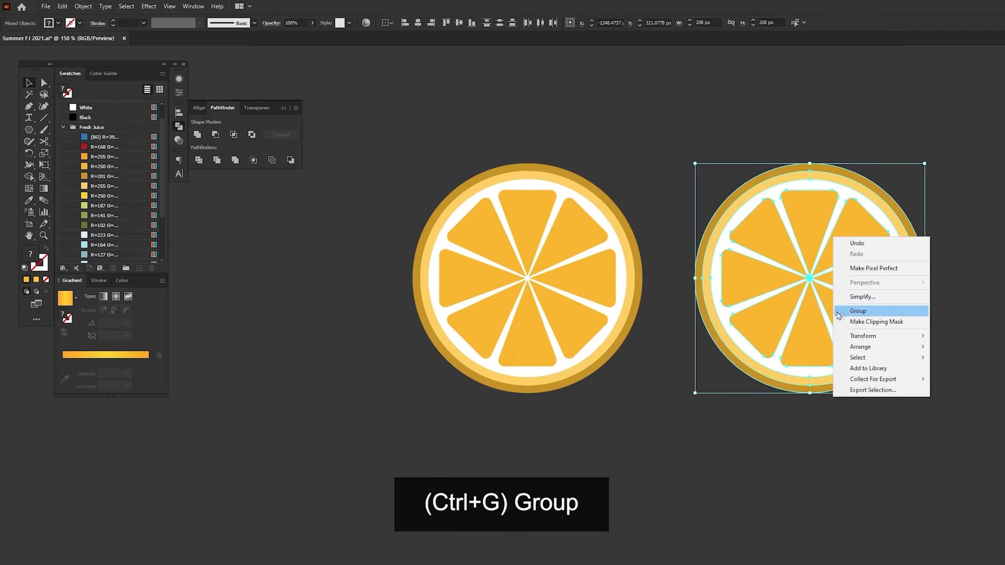
pyautogui.click(858, 311)
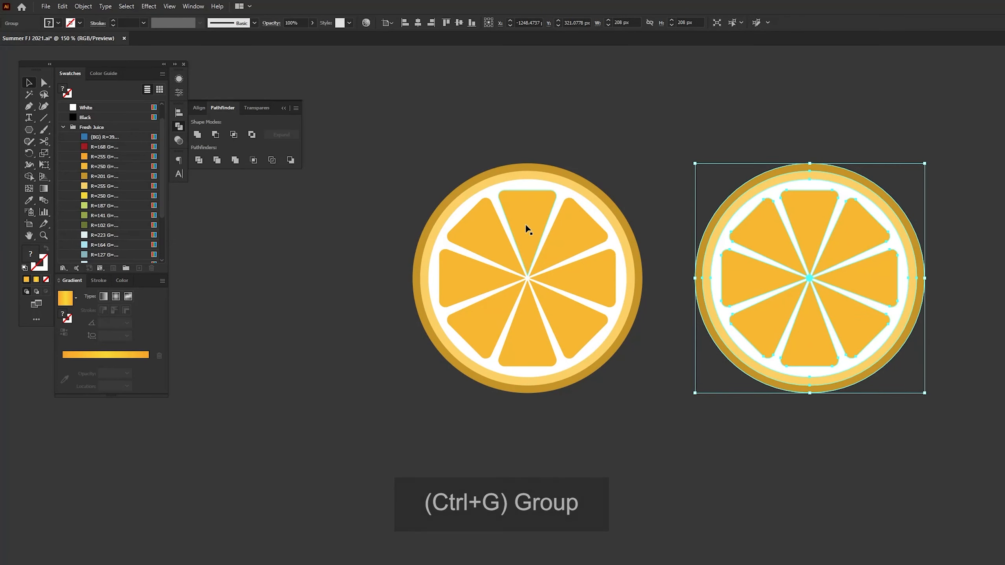
pyautogui.click(395, 201)
# Draw a closed Pen shape about 255 by 252 px over the left orange slice, leaving only its three lower-left wedges uncovered.
pyautogui.press('p')
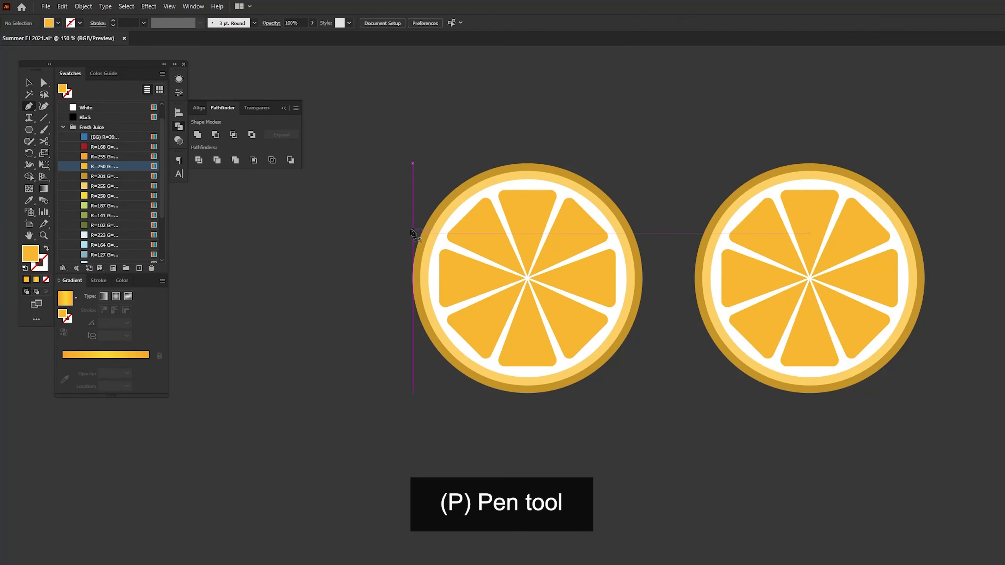
pyautogui.click(415, 233)
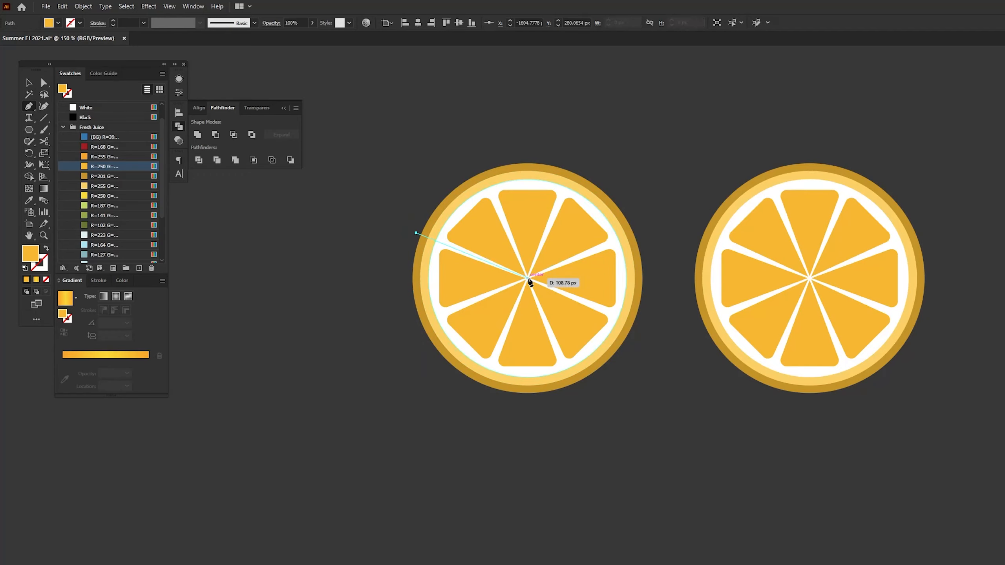
pyautogui.click(528, 278)
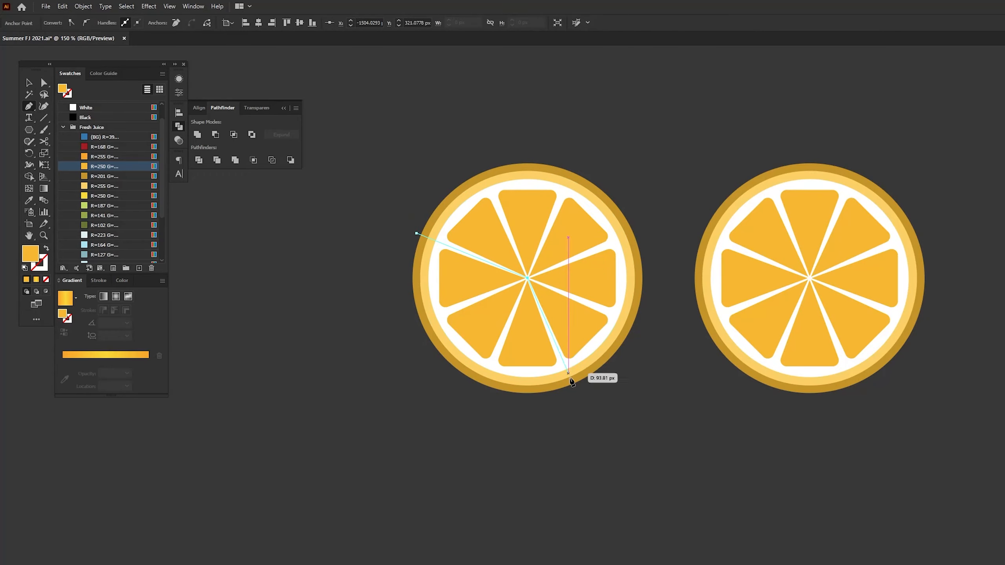
pyautogui.click(578, 397)
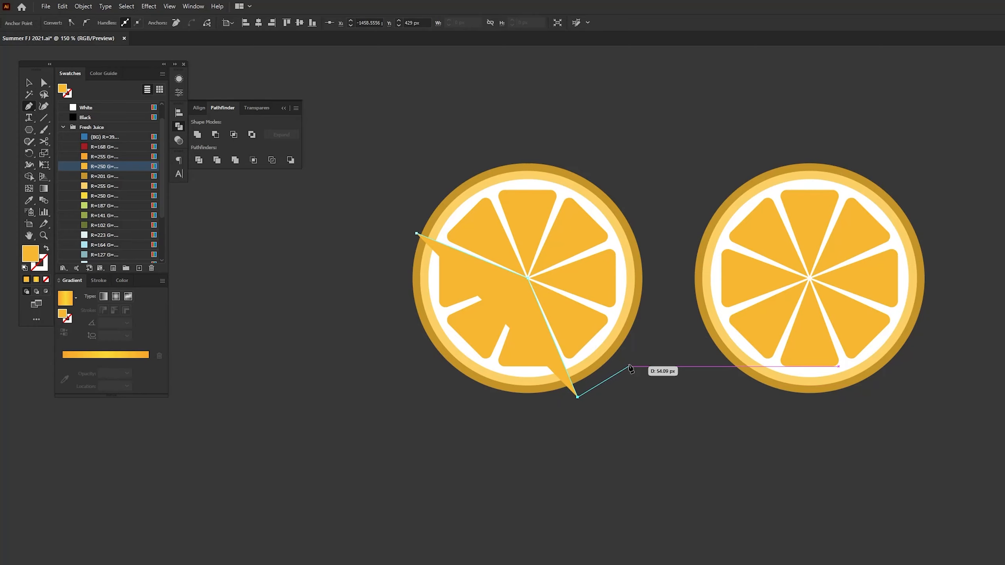
pyautogui.click(629, 367)
pyautogui.click(674, 223)
pyautogui.click(393, 153)
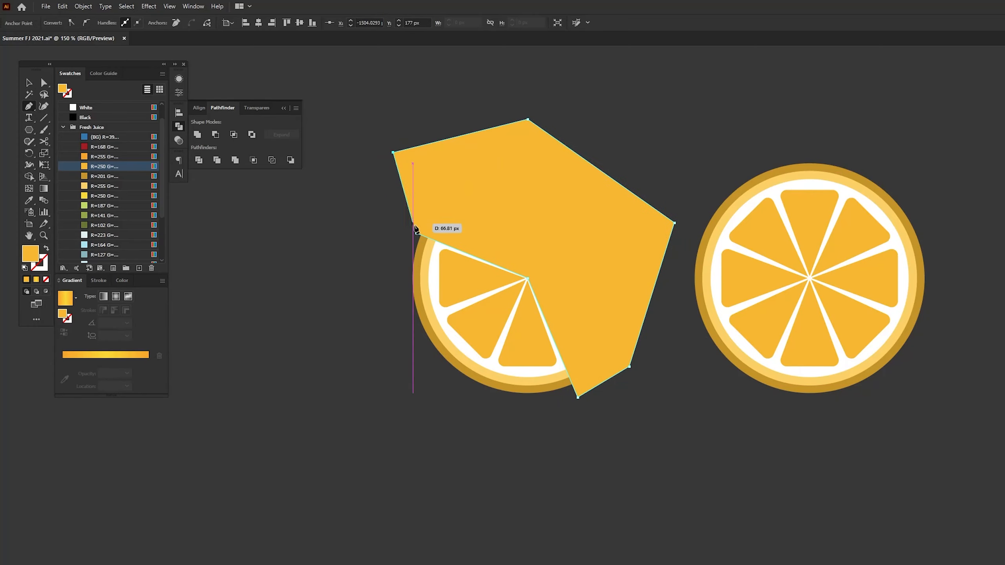
pyautogui.click(416, 233)
# Select the drawn shape with all parts of the left slice and remove the covered areas using the Shape Builder tool.
pyautogui.press('v')
pyautogui.keyDown('shift'); pyautogui.click(500, 298); pyautogui.keyUp('shift')
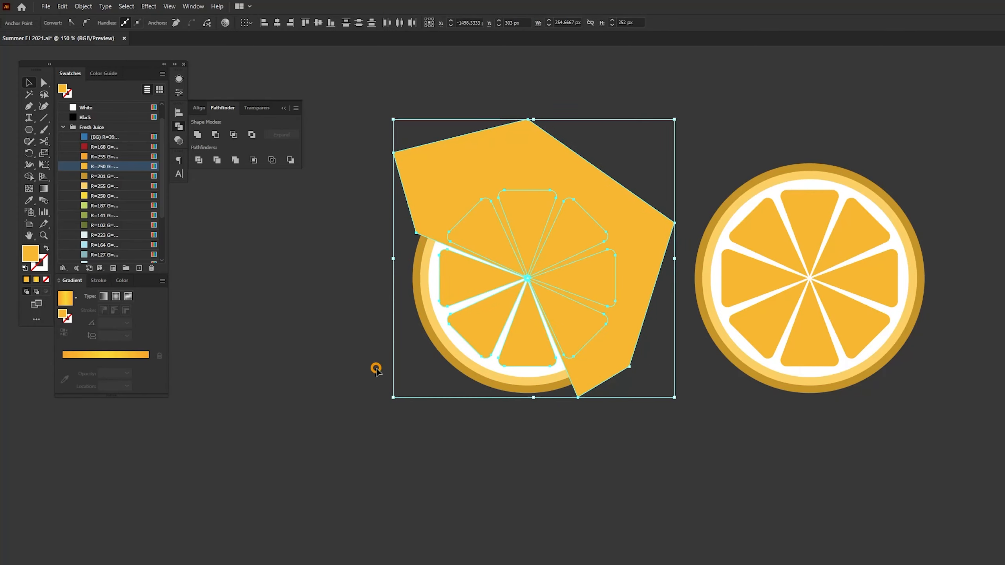
pyautogui.moveTo(395, 262); pyautogui.dragTo(580, 435)
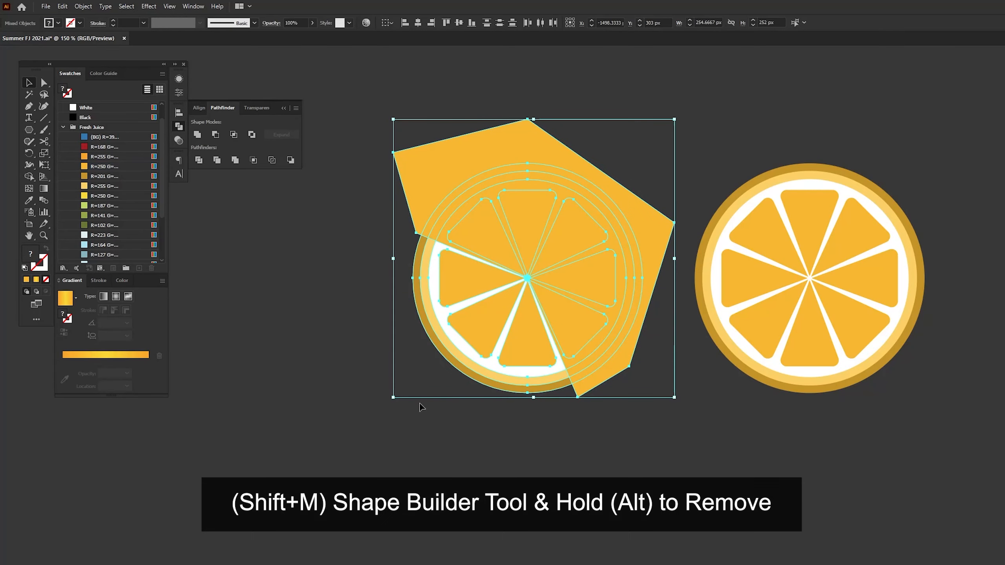
pyautogui.hotkey('shift', 'm')
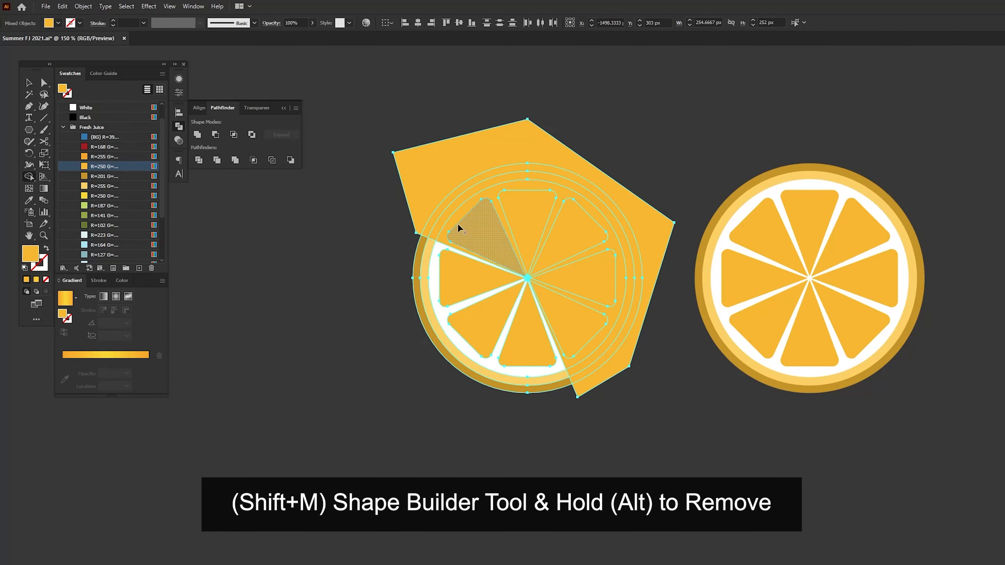
pyautogui.moveTo(419, 186)
pyautogui.mouseDown()
pyautogui.moveTo(569, 264)
pyautogui.moveTo(567, 325)
pyautogui.mouseUp()
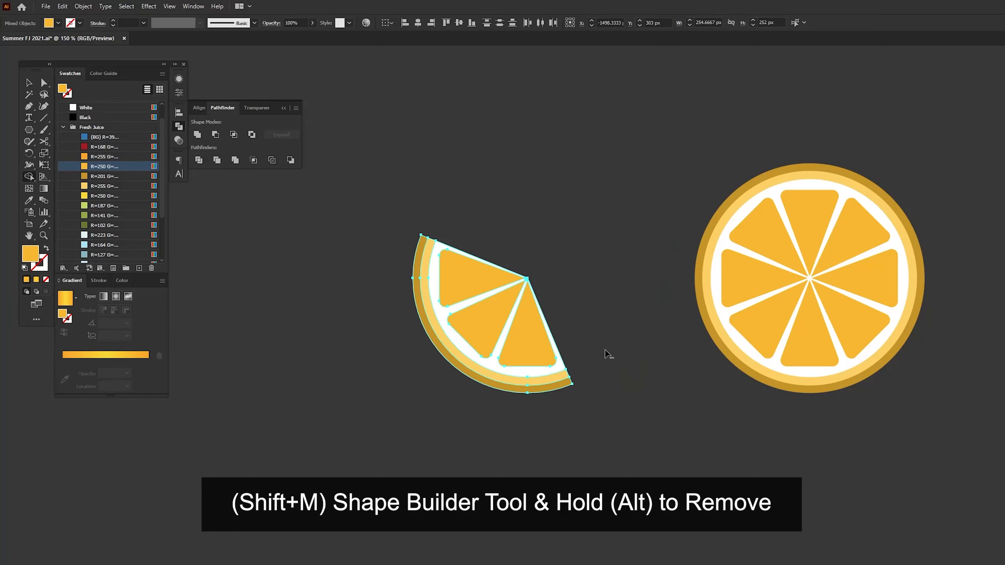
# Group all parts of the remaining three-wedge orange piece and deselect it.
pyautogui.press('v')
pyautogui.click(615, 213)
pyautogui.click(506, 316)
pyautogui.moveTo(607, 195); pyautogui.dragTo(426, 407)
pyautogui.rightClick(483, 305)
pyautogui.click(507, 381)
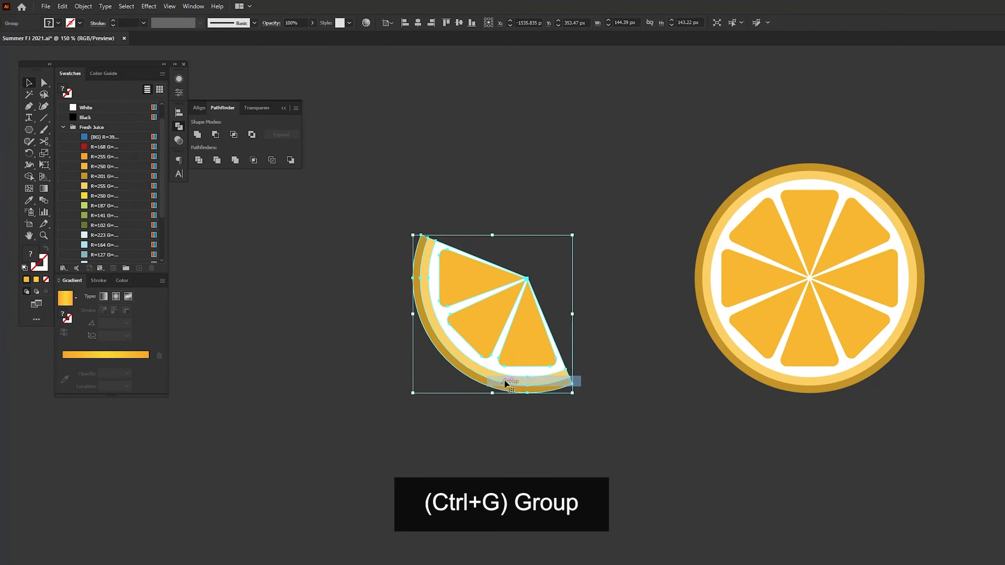
pyautogui.click(610, 323)
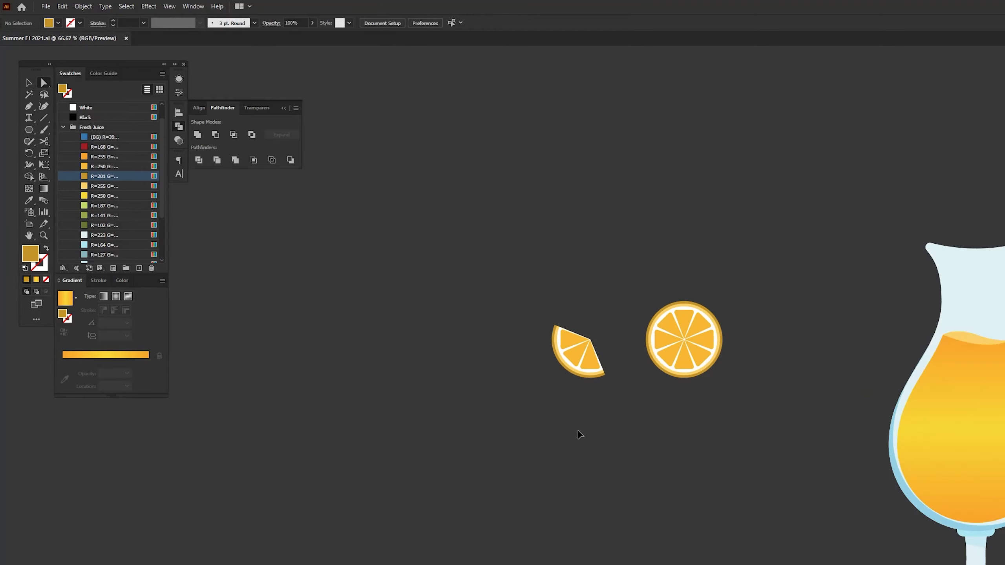
# Save the document, and move the orange piece and the full slice together closer to the juice glass.
pyautogui.hotkey('ctrl', 's')
pyautogui.press('v')
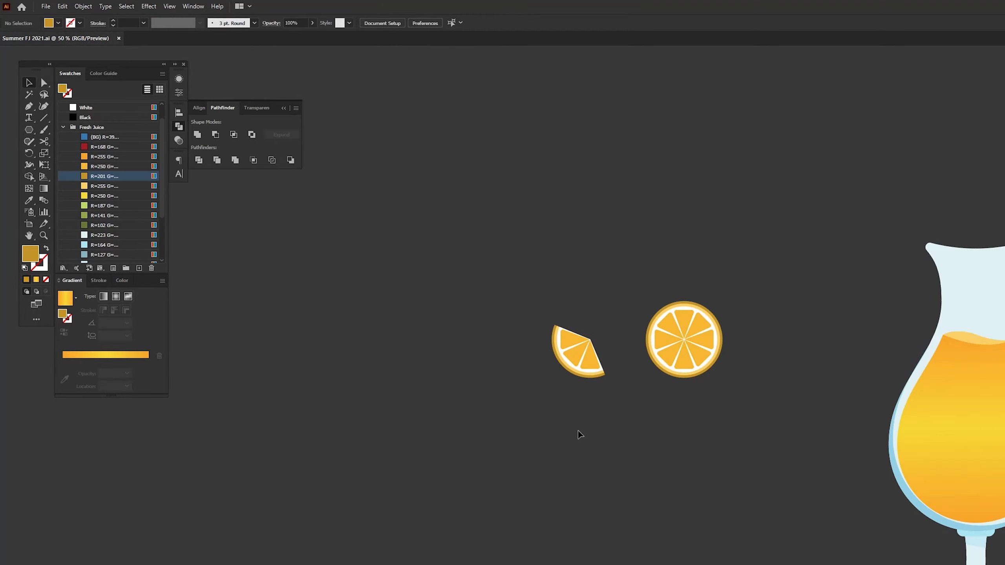
pyautogui.moveTo(761, 281); pyautogui.dragTo(598, 397)
pyautogui.moveTo(691, 361); pyautogui.dragTo(821, 331)
pyautogui.click(585, 326)
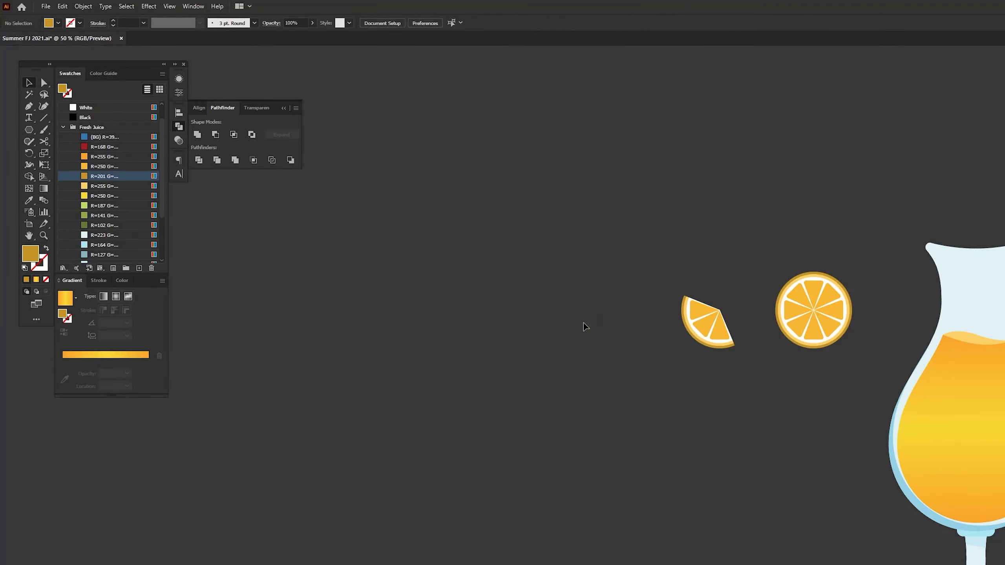